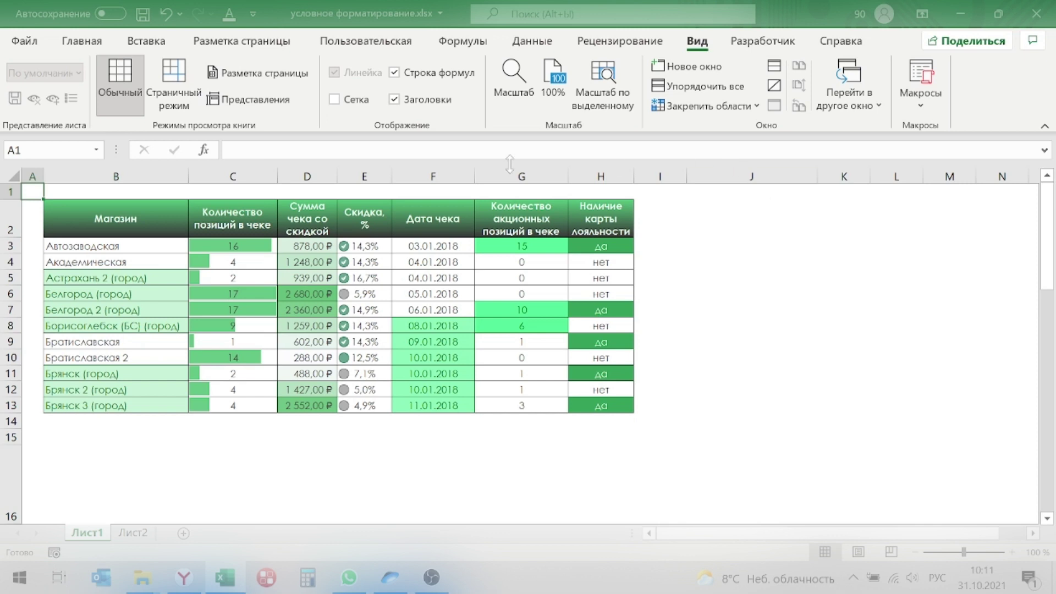
- Select the item count, discounted total and discount E3:E13 columns to review their formatting
{"action": "left_click_drag", "start_coordinate": [234, 226], "coordinate": [238, 395]}
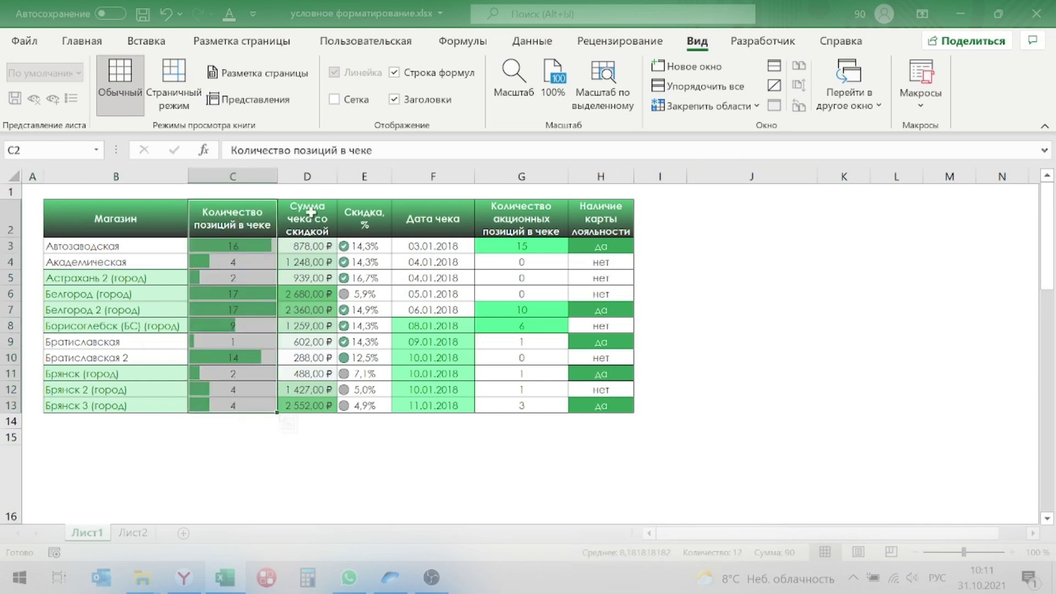
{"action": "left_click_drag", "start_coordinate": [306, 217], "coordinate": [307, 405]}
{"action": "left_click_drag", "start_coordinate": [364, 224], "coordinate": [365, 405]}
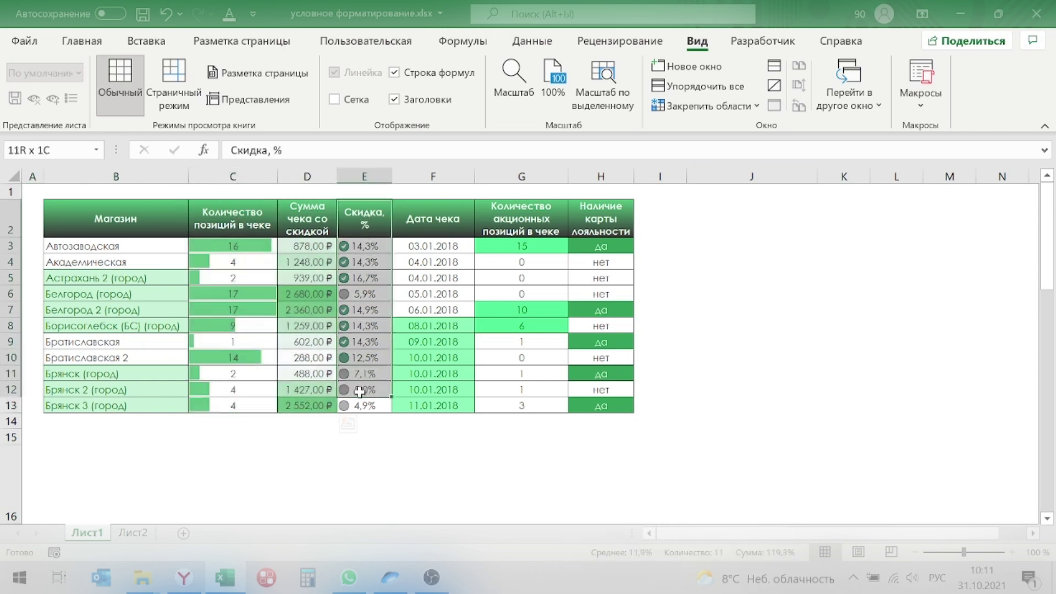
{"action": "left_click_drag", "start_coordinate": [364, 246], "coordinate": [383, 406]}
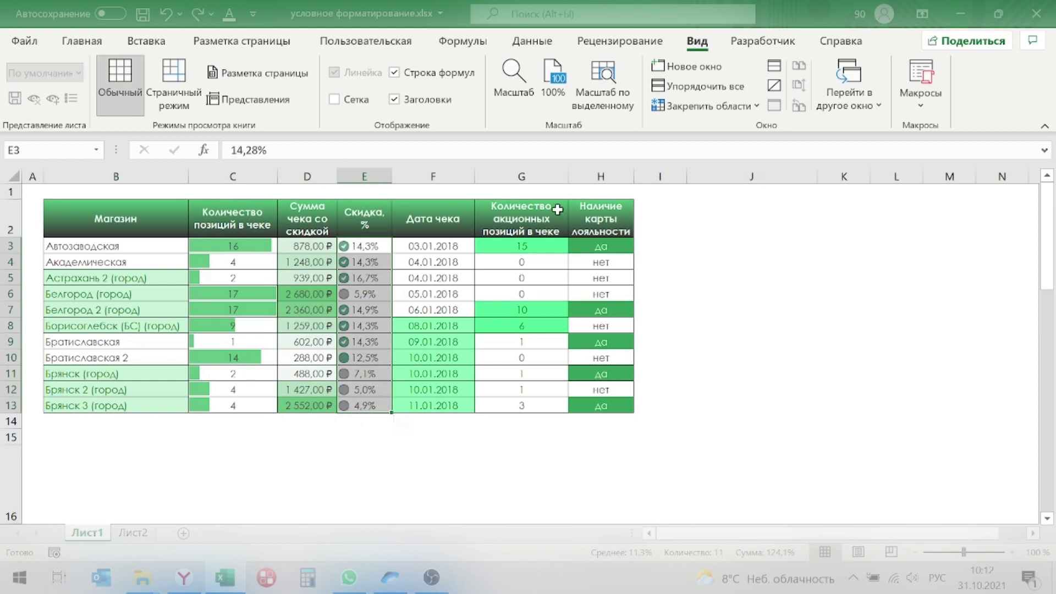
- Enter 50 as Академическая's promo item count in G4
{"action": "left_click", "coordinate": [535, 247]}
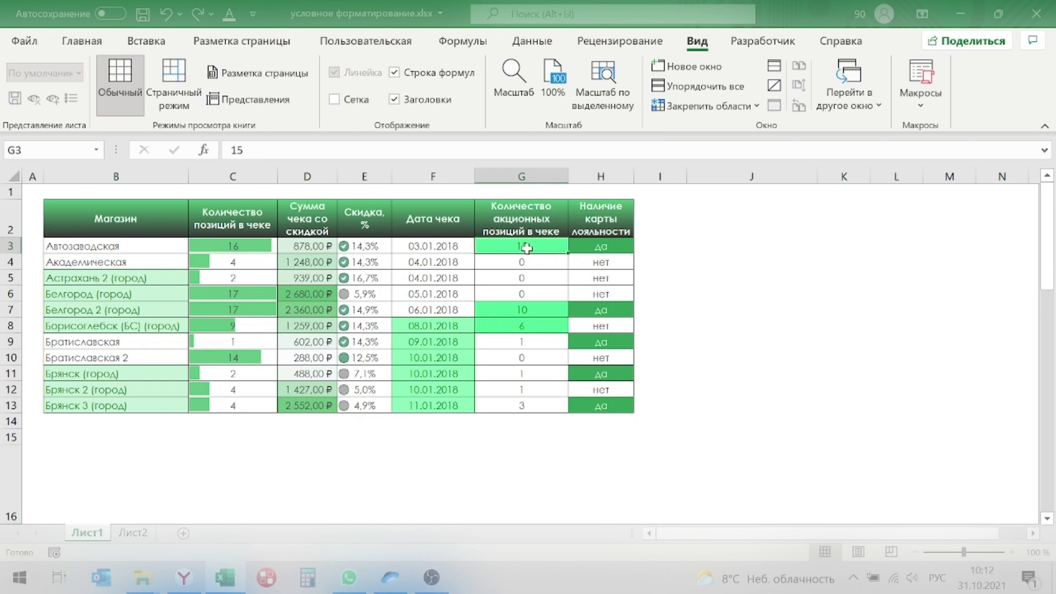
{"action": "key", "text": "Down"}
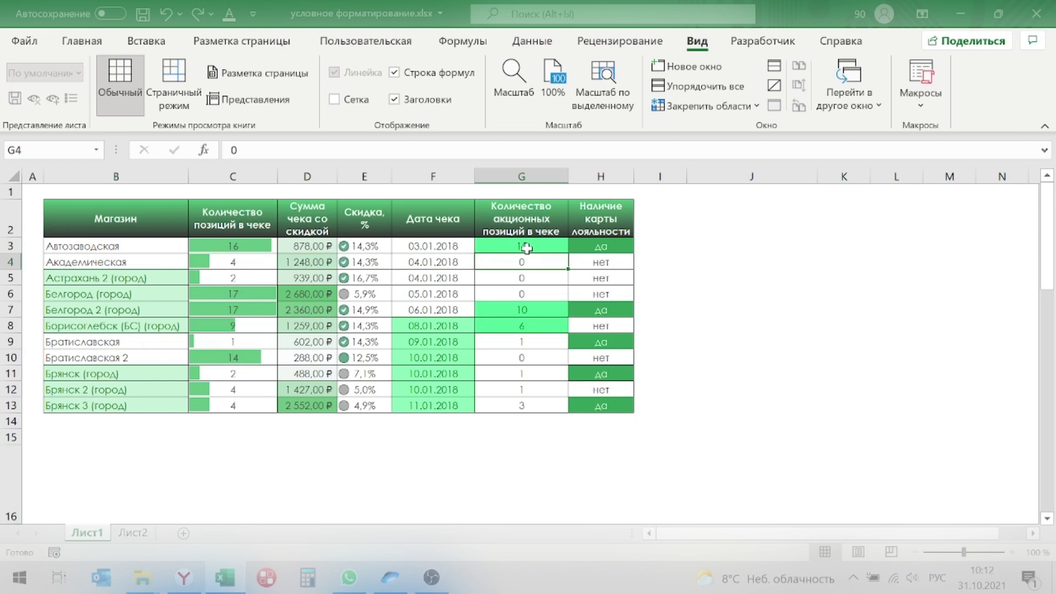
{"action": "type", "text": "50"}
{"action": "key", "text": "Return"}
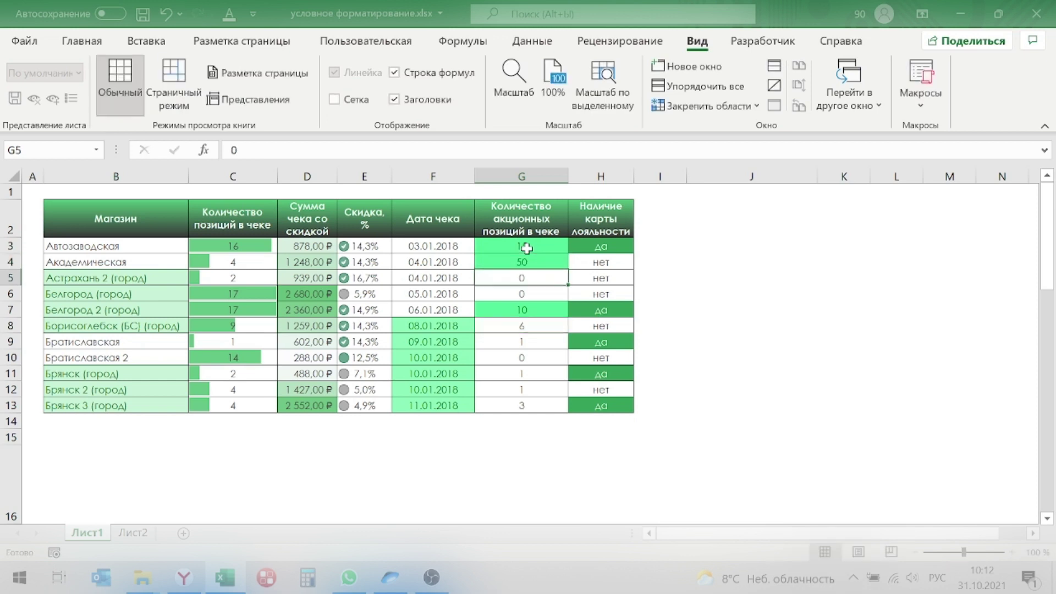
{"action": "key", "text": "Up"}
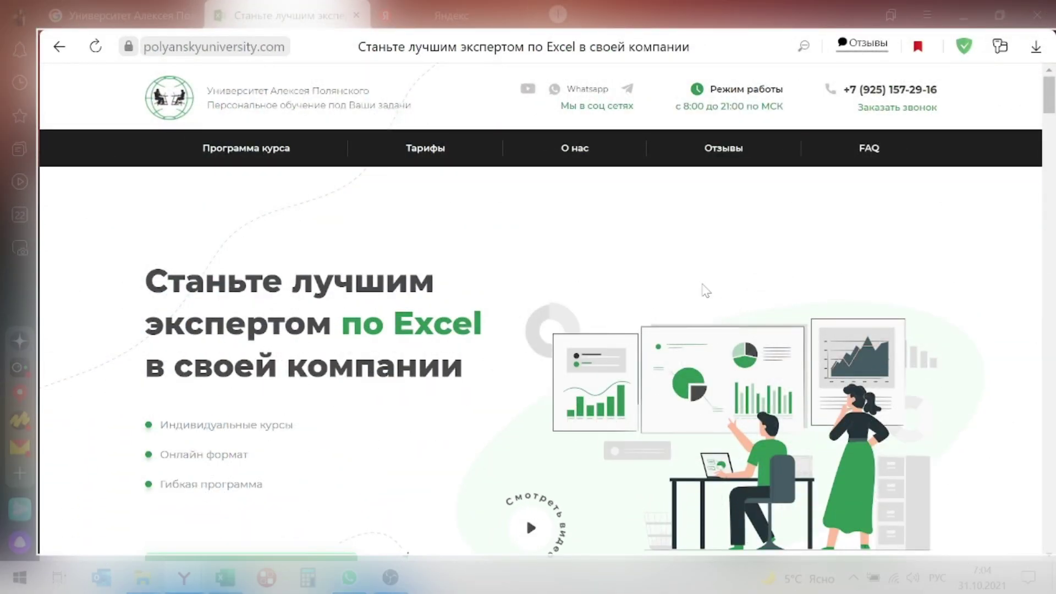
{"action": "scroll", "coordinate": [787, 236], "scroll_direction": "down", "scroll_amount": 1}
{"action": "scroll", "coordinate": [950, 231], "scroll_direction": "down", "scroll_amount": 2}
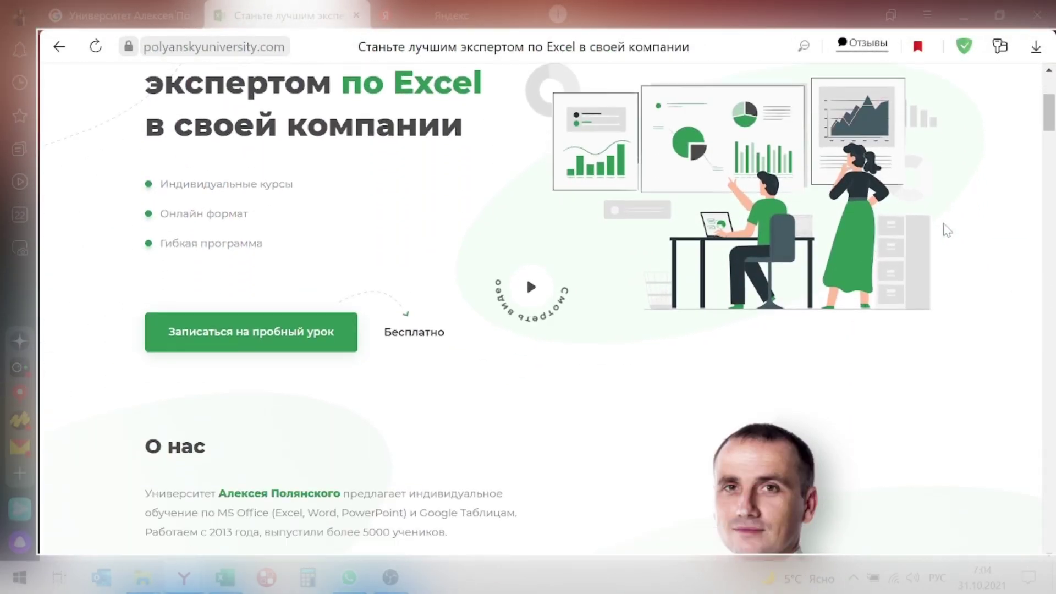
{"action": "scroll", "coordinate": [950, 231], "scroll_direction": "down", "scroll_amount": 3}
{"action": "scroll", "coordinate": [951, 230], "scroll_direction": "down", "scroll_amount": 2}
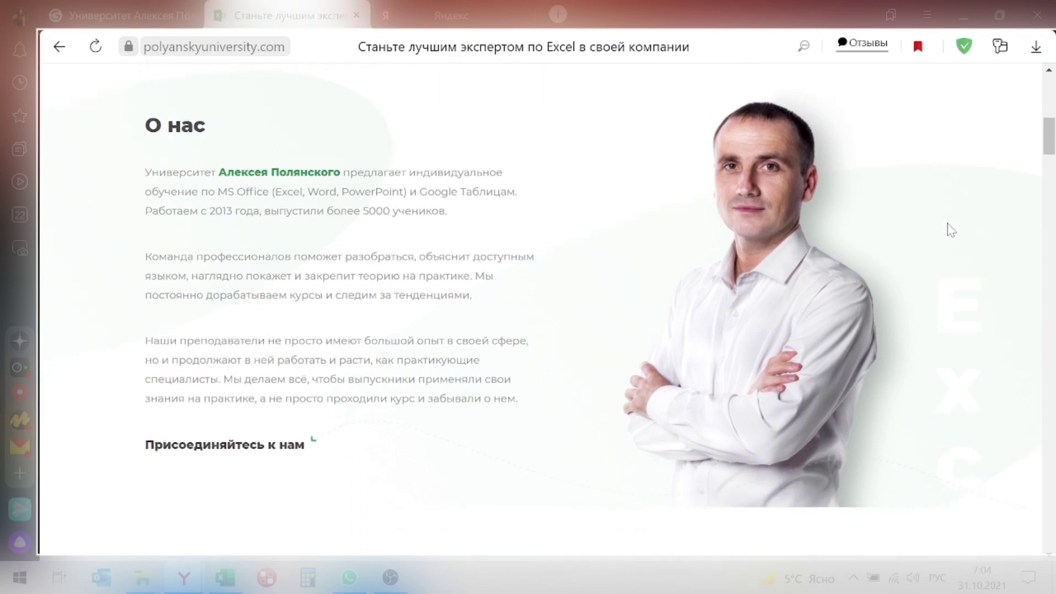
{"action": "scroll", "coordinate": [951, 230], "scroll_direction": "down", "scroll_amount": 3}
{"action": "scroll", "coordinate": [951, 230], "scroll_direction": "down", "scroll_amount": 2}
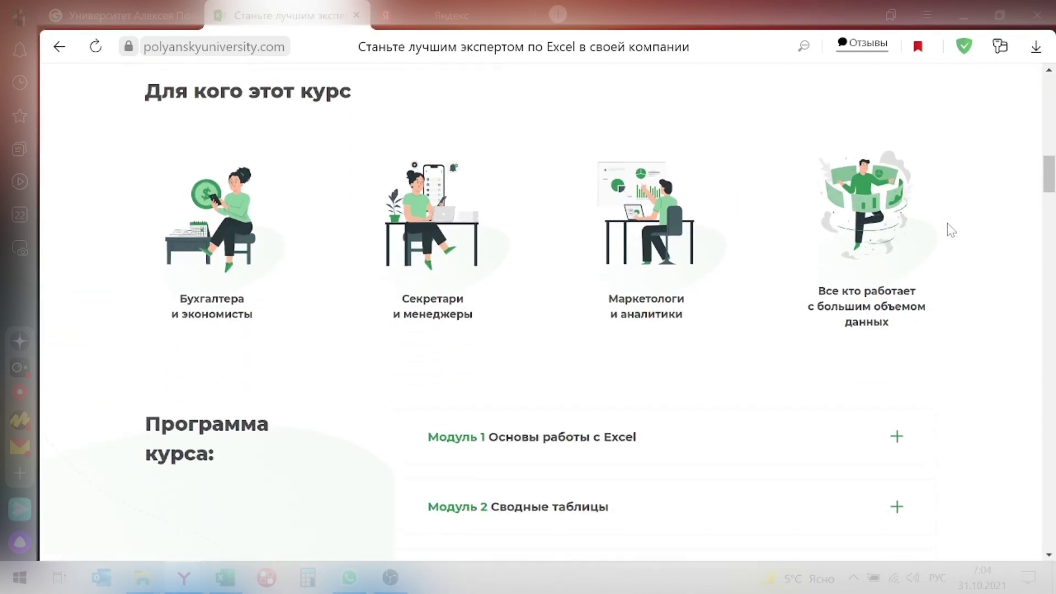
{"action": "scroll", "coordinate": [951, 230], "scroll_direction": "down", "scroll_amount": 2}
{"action": "scroll", "coordinate": [951, 230], "scroll_direction": "down", "scroll_amount": 3}
{"action": "scroll", "coordinate": [951, 230], "scroll_direction": "down", "scroll_amount": 2}
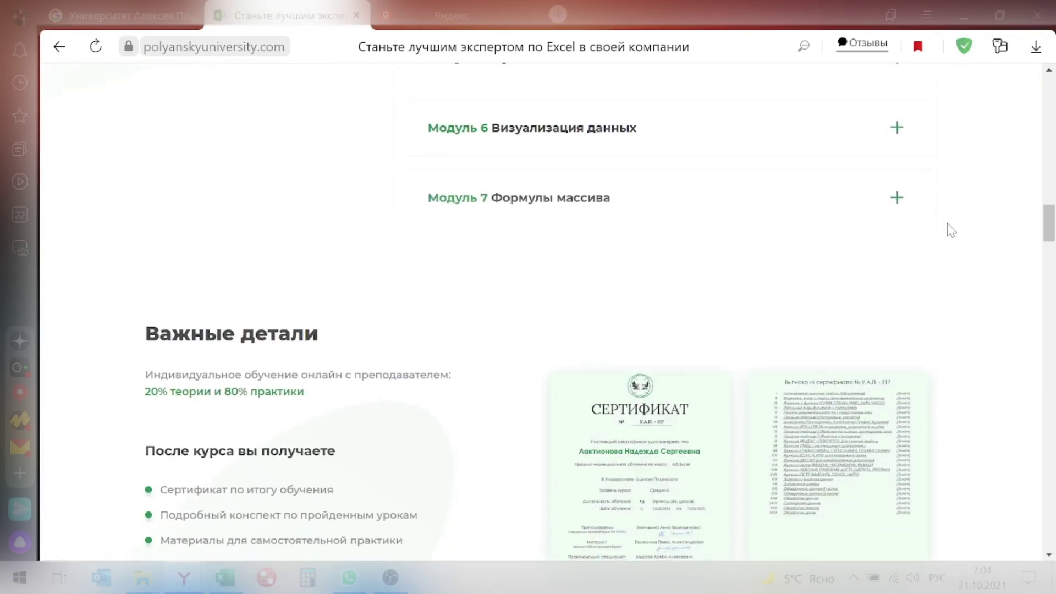
{"action": "scroll", "coordinate": [951, 230], "scroll_direction": "down", "scroll_amount": 2}
{"action": "scroll", "coordinate": [951, 230], "scroll_direction": "down", "scroll_amount": 2}
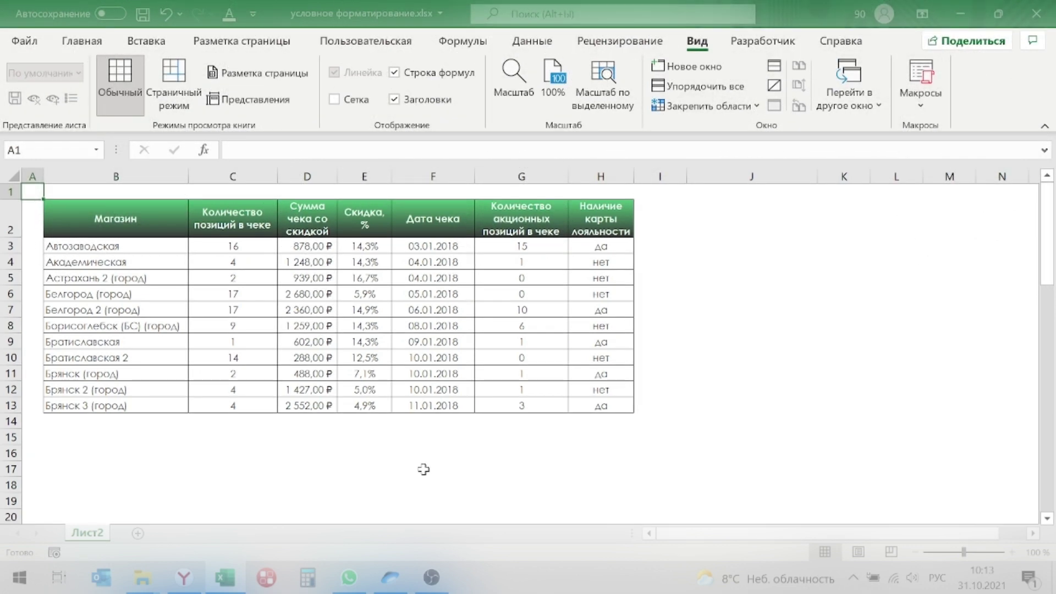
- Apply green gradient-fill data bars to the item counts C3:C13
{"action": "left_click", "coordinate": [82, 41]}
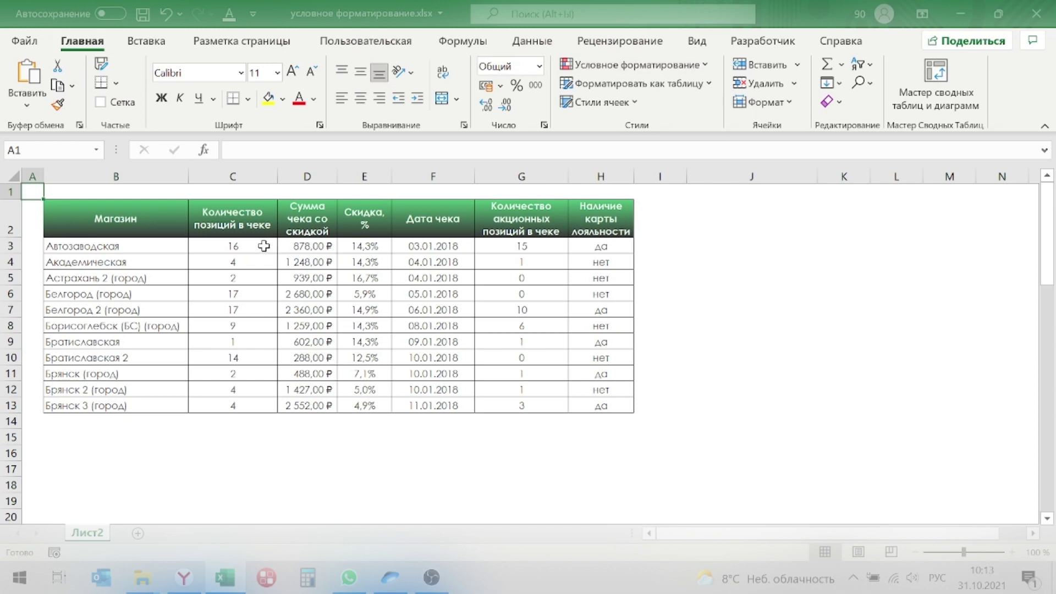
{"action": "left_click_drag", "start_coordinate": [265, 246], "coordinate": [240, 403]}
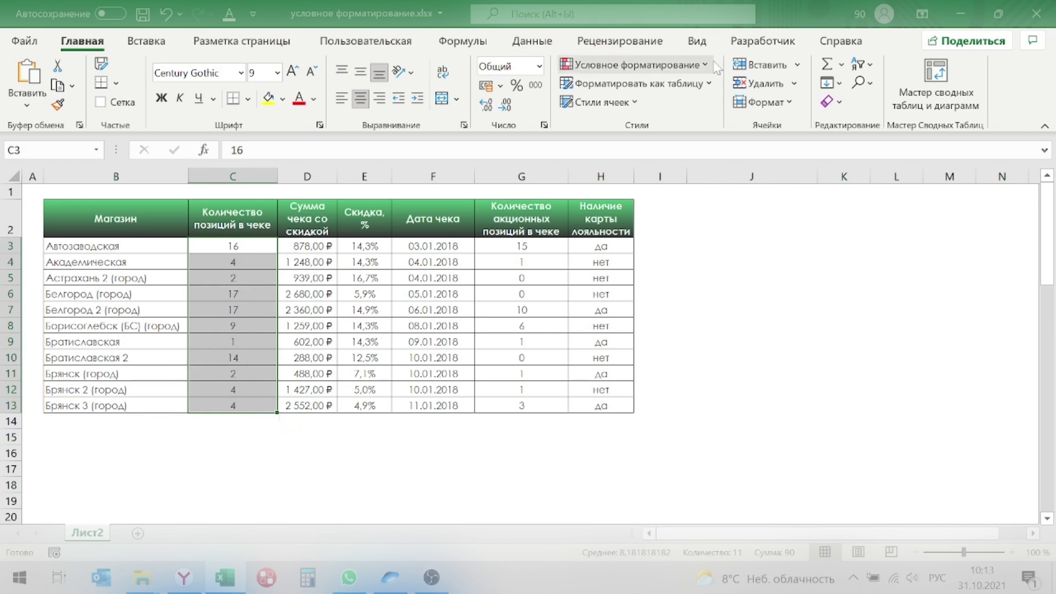
{"action": "left_click", "coordinate": [636, 64]}
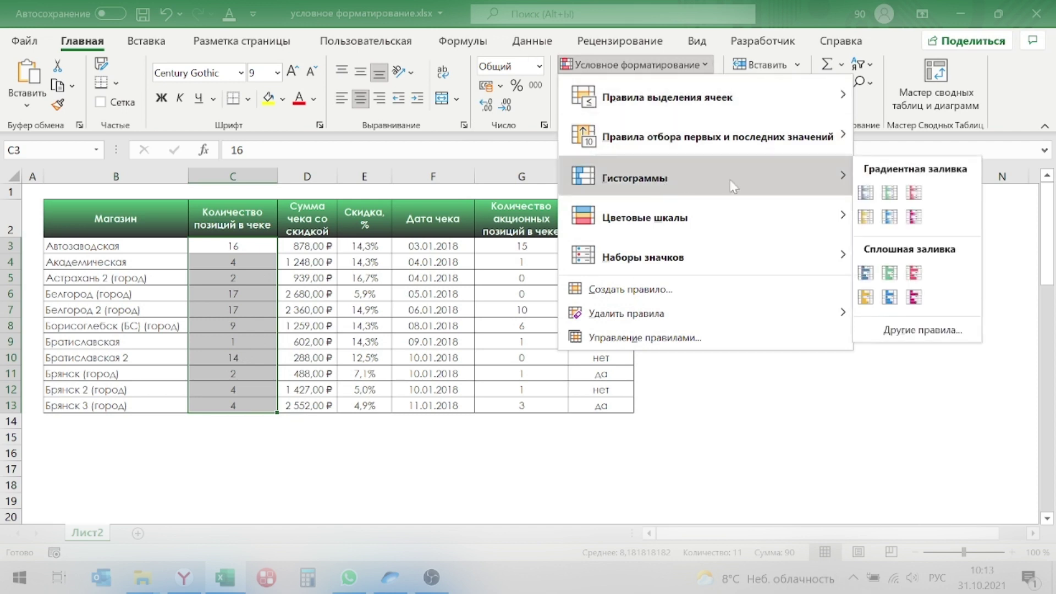
{"action": "mouse_move", "coordinate": [635, 177]}
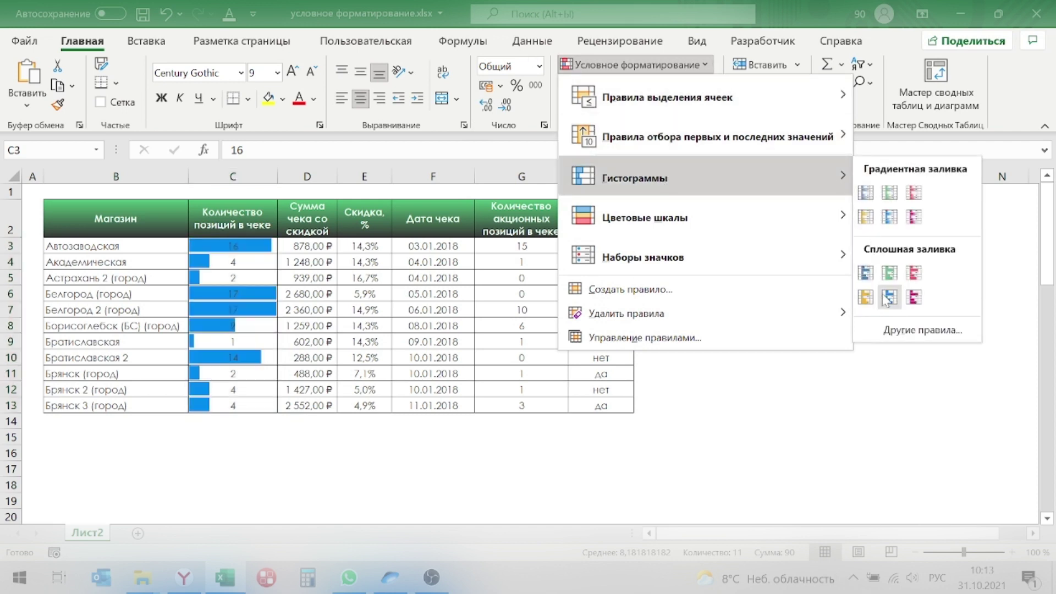
{"action": "left_click", "coordinate": [891, 194]}
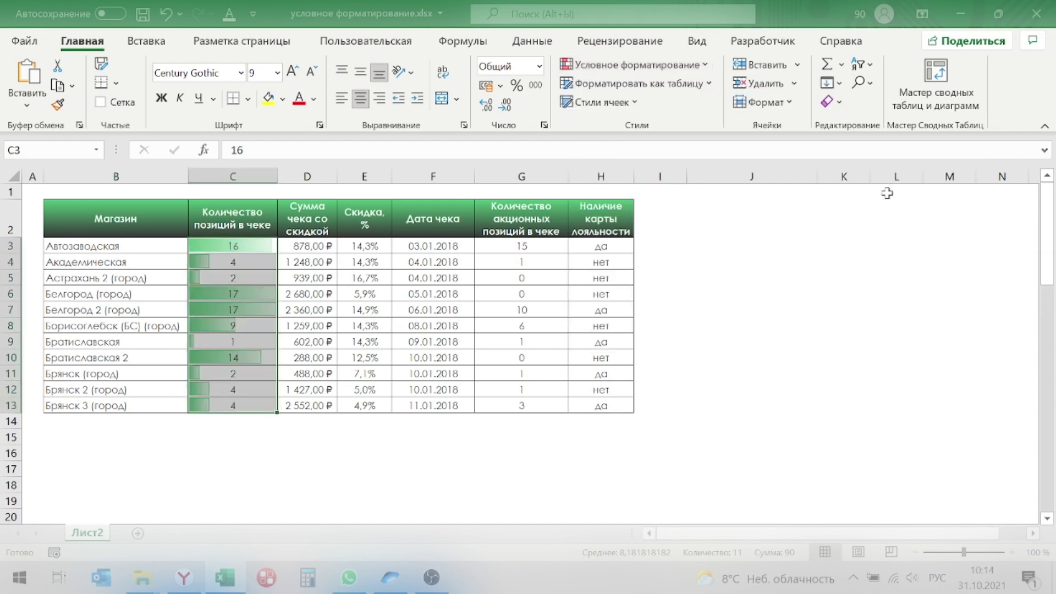
{"action": "left_click", "coordinate": [377, 462]}
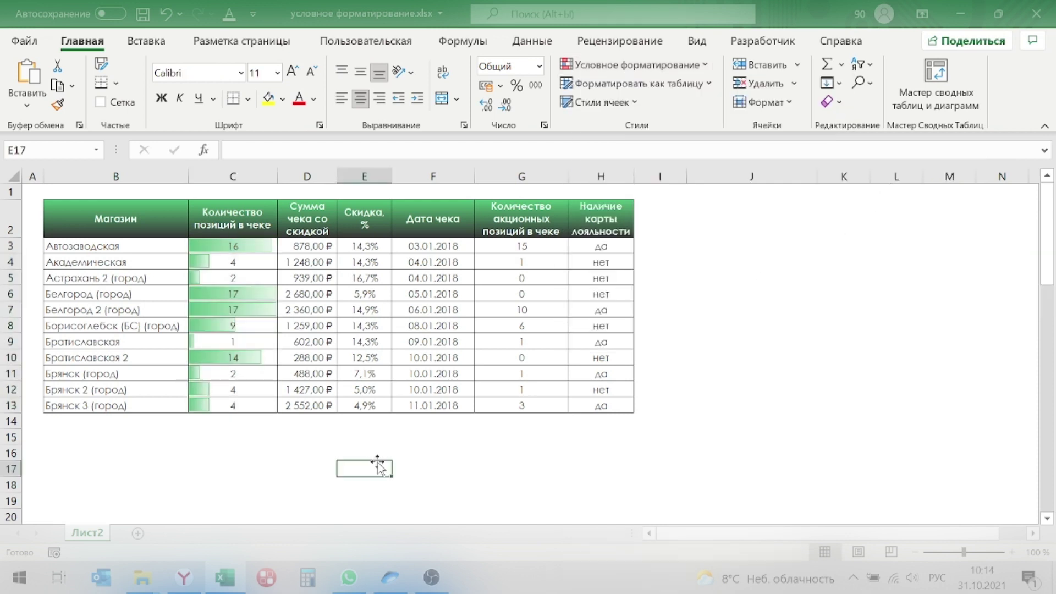
- Test the bars by entering 40 in C9, then undo it back to 1
{"action": "left_click", "coordinate": [244, 343]}
{"action": "type", "text": "40"}
{"action": "key", "text": "Return"}
{"action": "key", "text": "Up"}
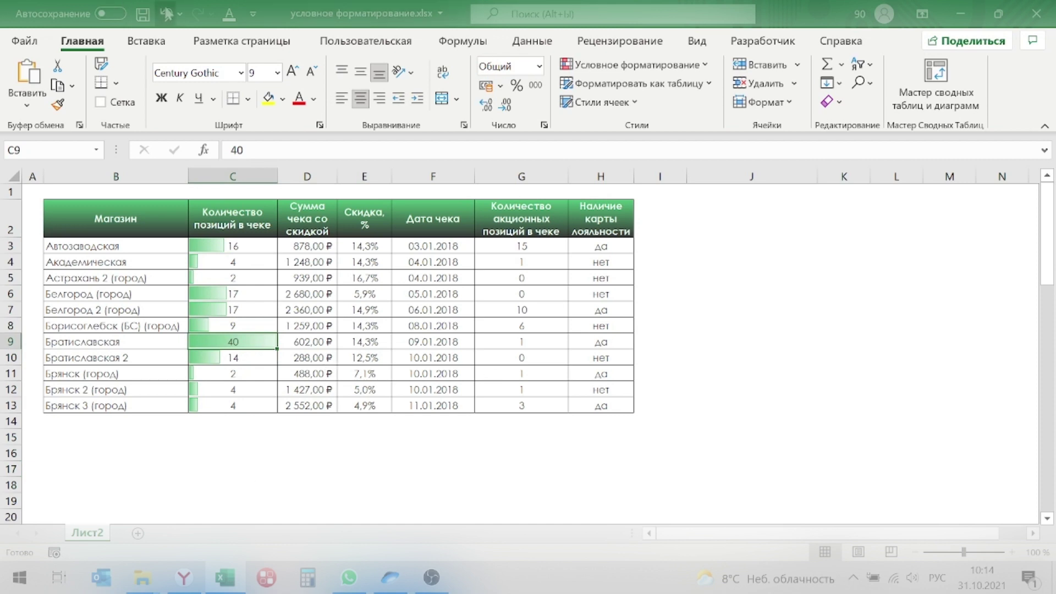
{"action": "key", "text": "ctrl+z"}
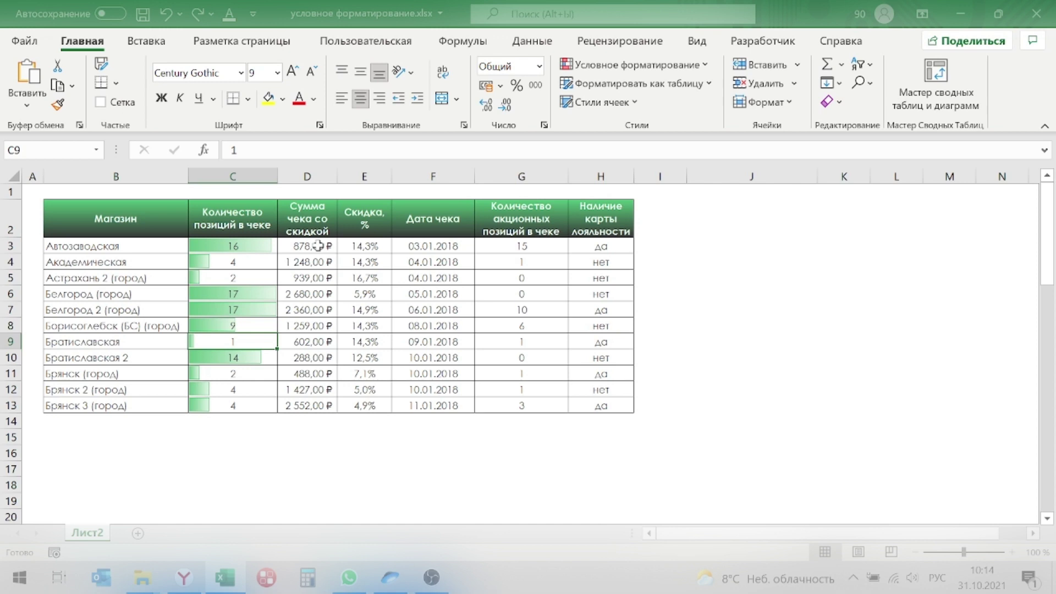
{"action": "left_click_drag", "start_coordinate": [318, 246], "coordinate": [319, 405]}
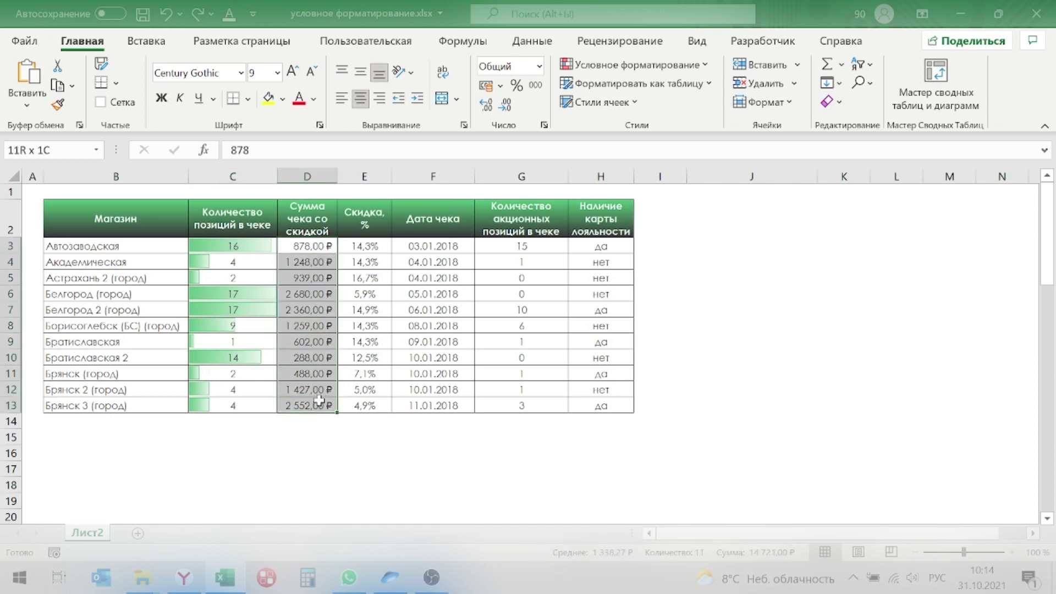
- Apply the Green-White colour scale to the discounted totals D3:D13
{"action": "left_click", "coordinate": [633, 65]}
{"action": "mouse_move", "coordinate": [645, 217]}
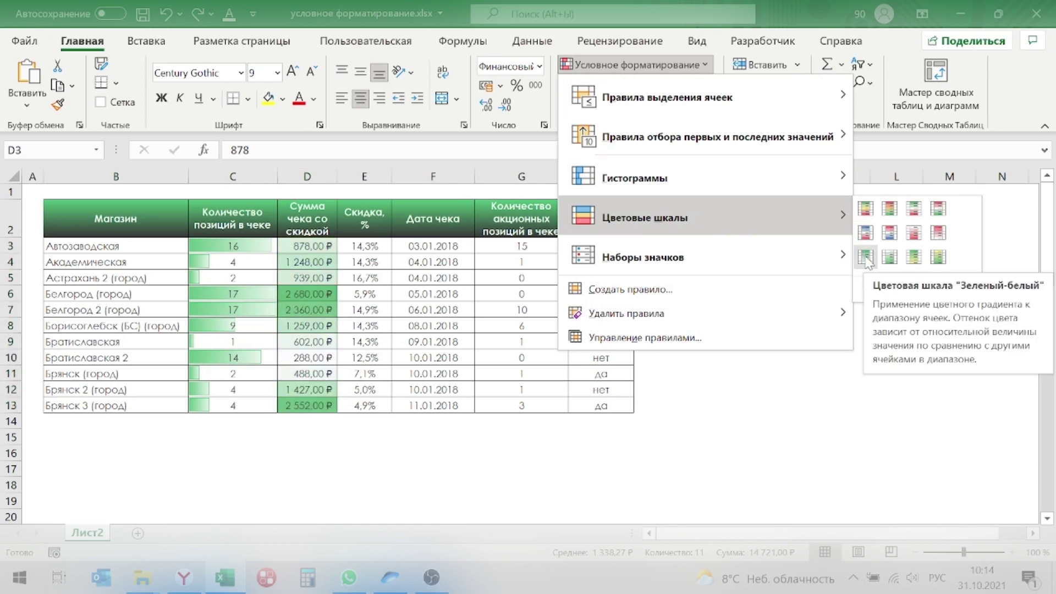
{"action": "left_click", "coordinate": [865, 256]}
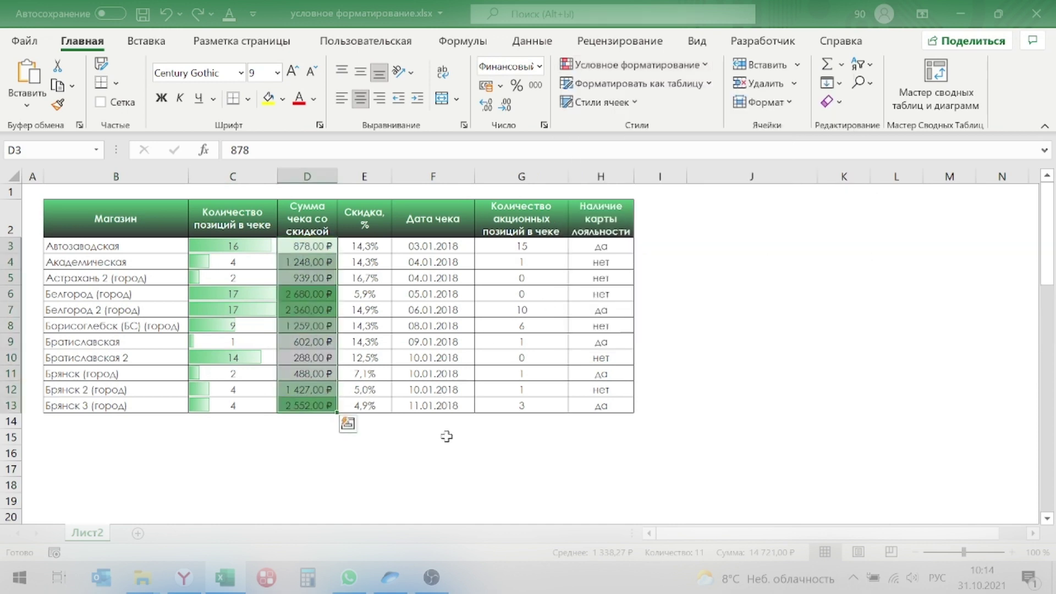
{"action": "left_click", "coordinate": [437, 452]}
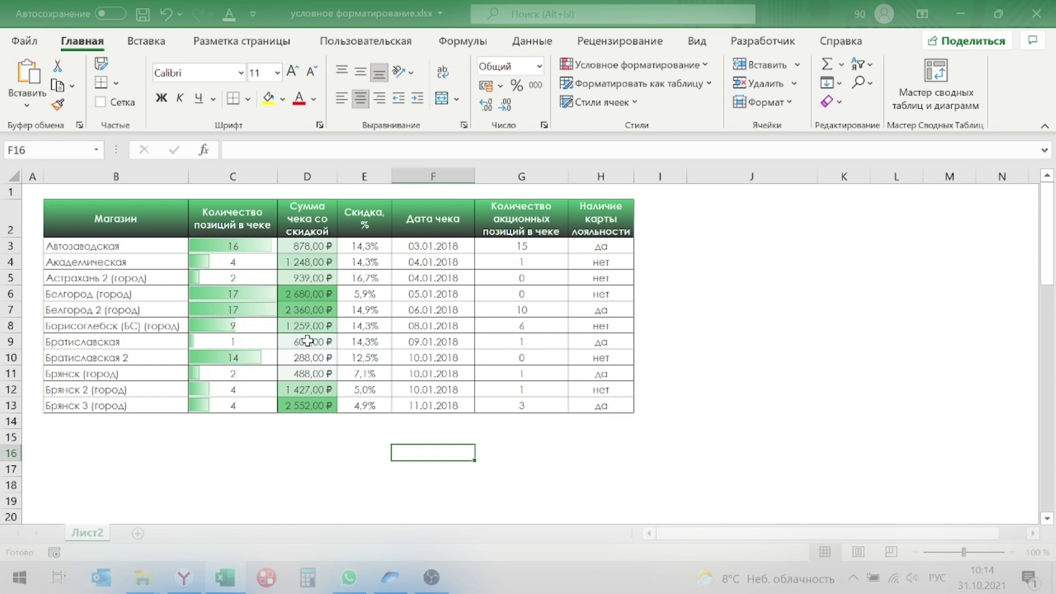
- Edit the D3:D13 colour scale rule: light-green minimum, near-white maximum, and apply it
{"action": "left_click_drag", "start_coordinate": [310, 247], "coordinate": [317, 400]}
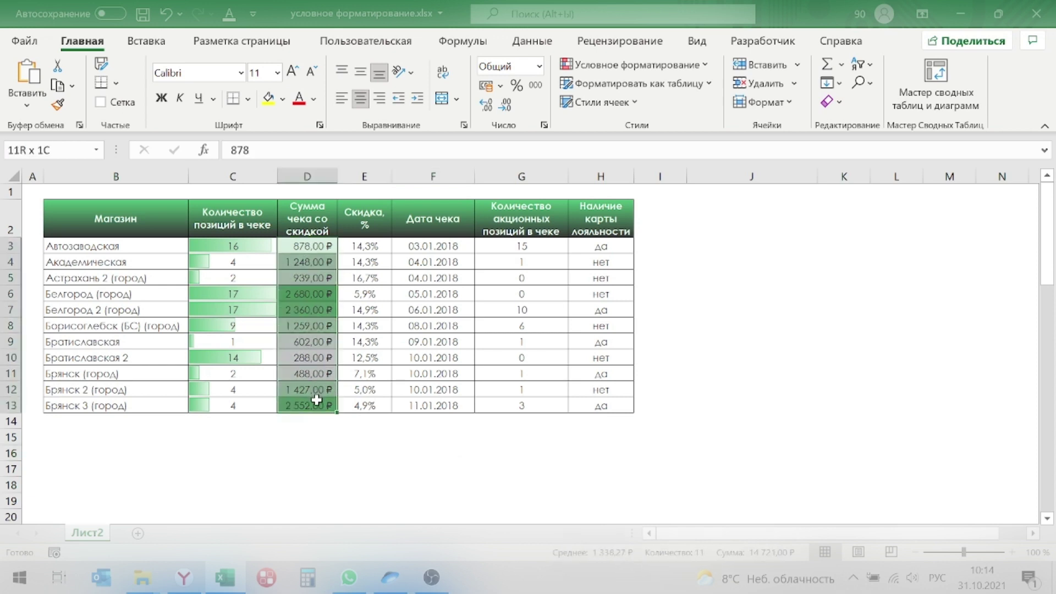
{"action": "left_click", "coordinate": [708, 67]}
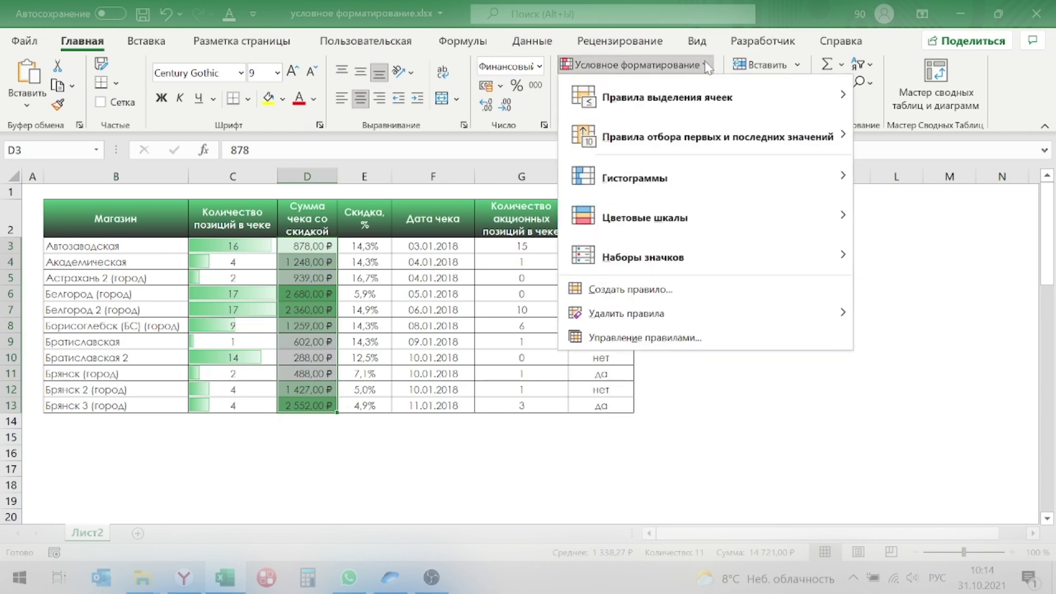
{"action": "left_click", "coordinate": [649, 342]}
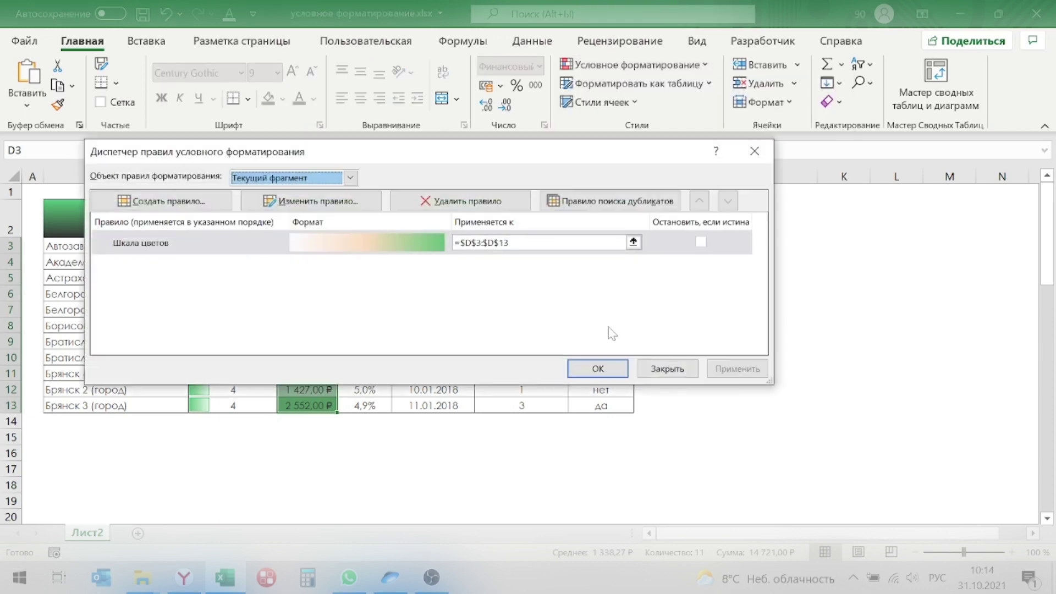
{"action": "double_click", "coordinate": [374, 251]}
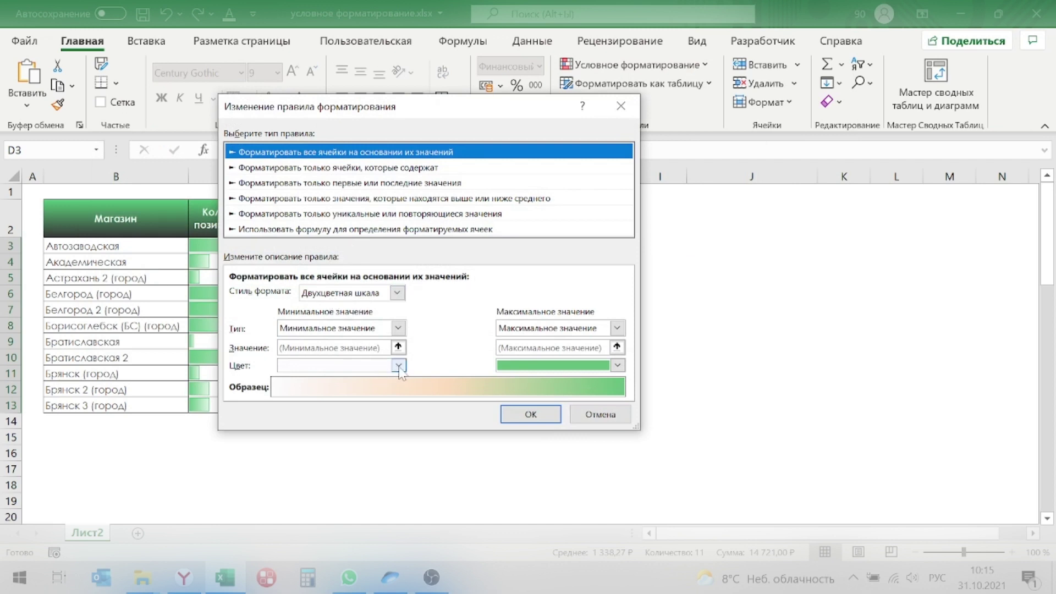
{"action": "left_click", "coordinate": [399, 366]}
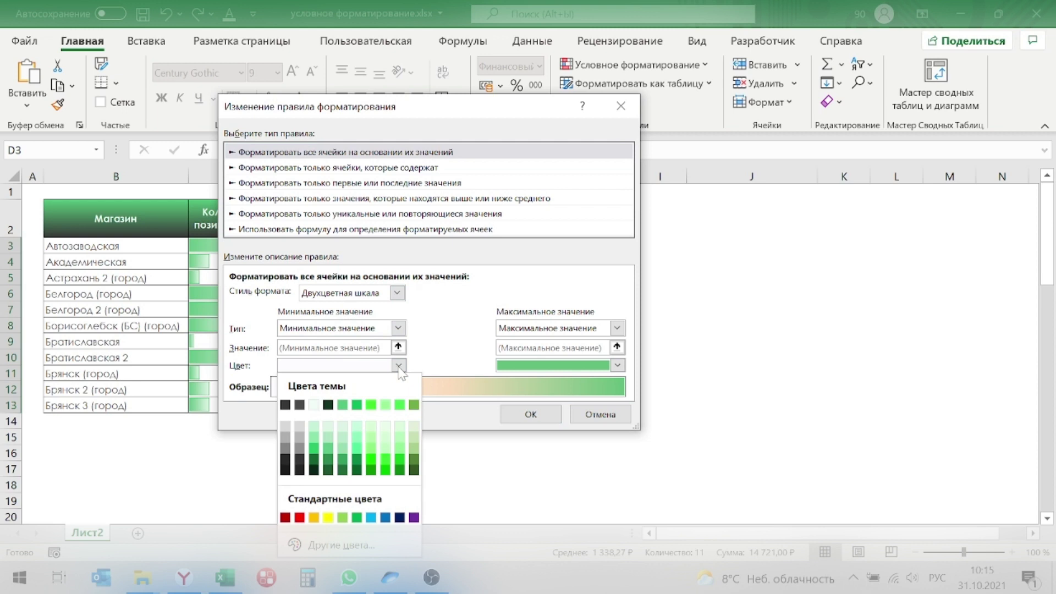
{"action": "left_click", "coordinate": [343, 456]}
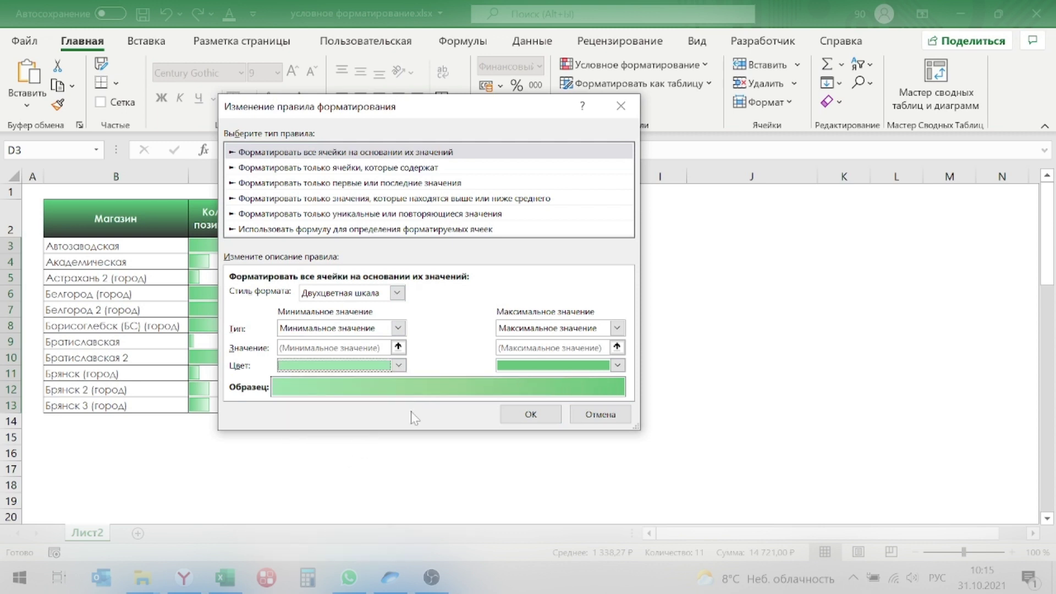
{"action": "left_click", "coordinate": [617, 365]}
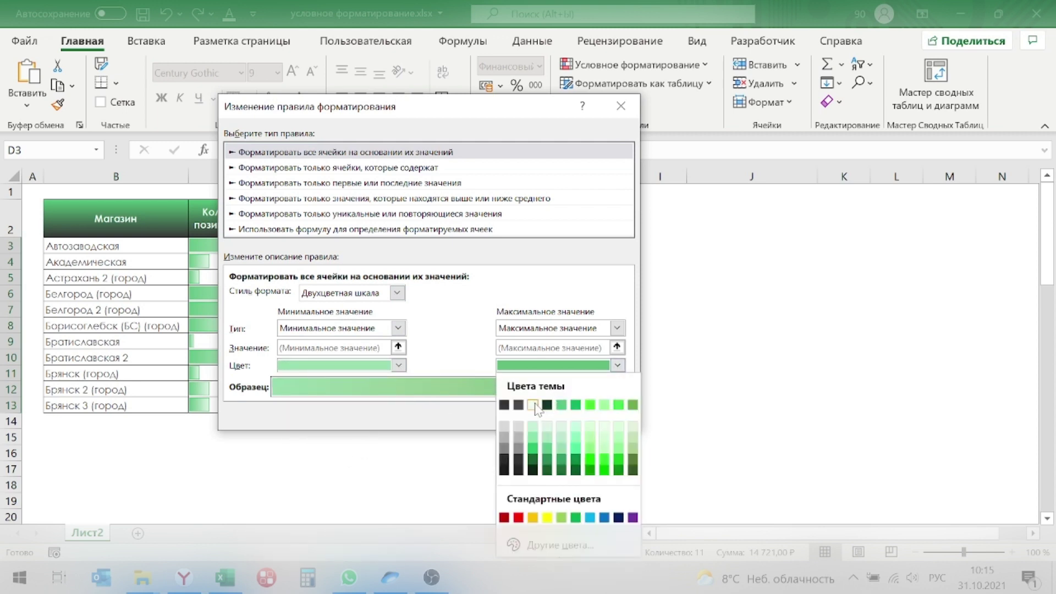
{"action": "left_click", "coordinate": [533, 405]}
{"action": "left_click", "coordinate": [537, 412]}
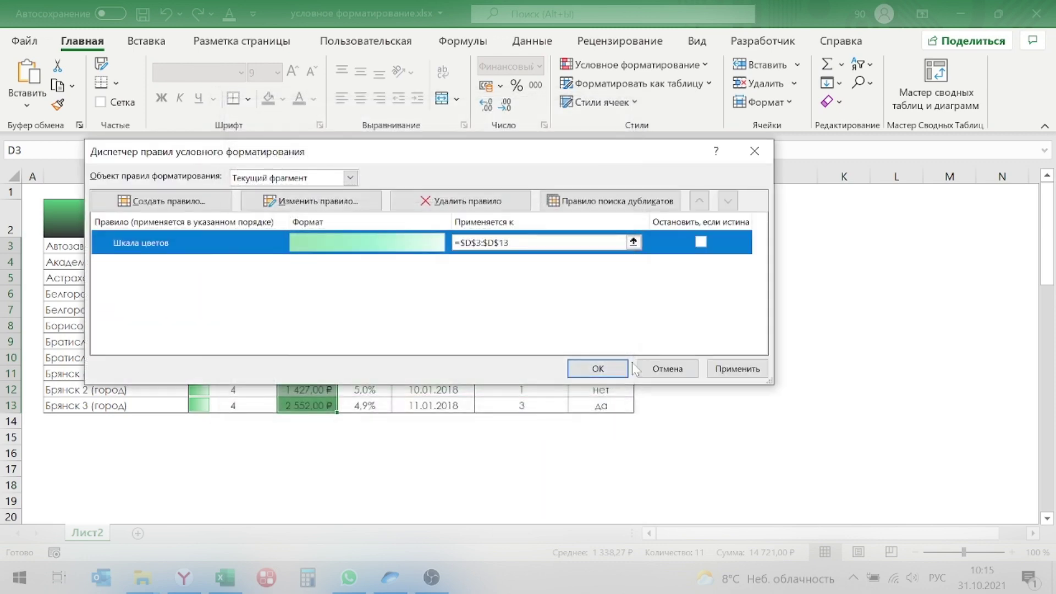
{"action": "left_click", "coordinate": [745, 371]}
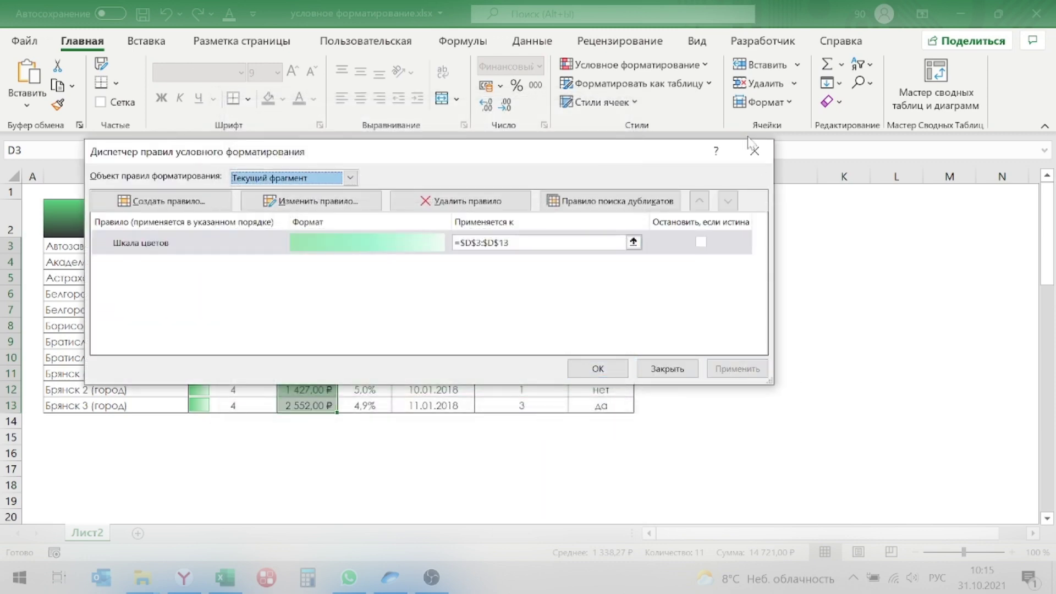
{"action": "left_click", "coordinate": [605, 373]}
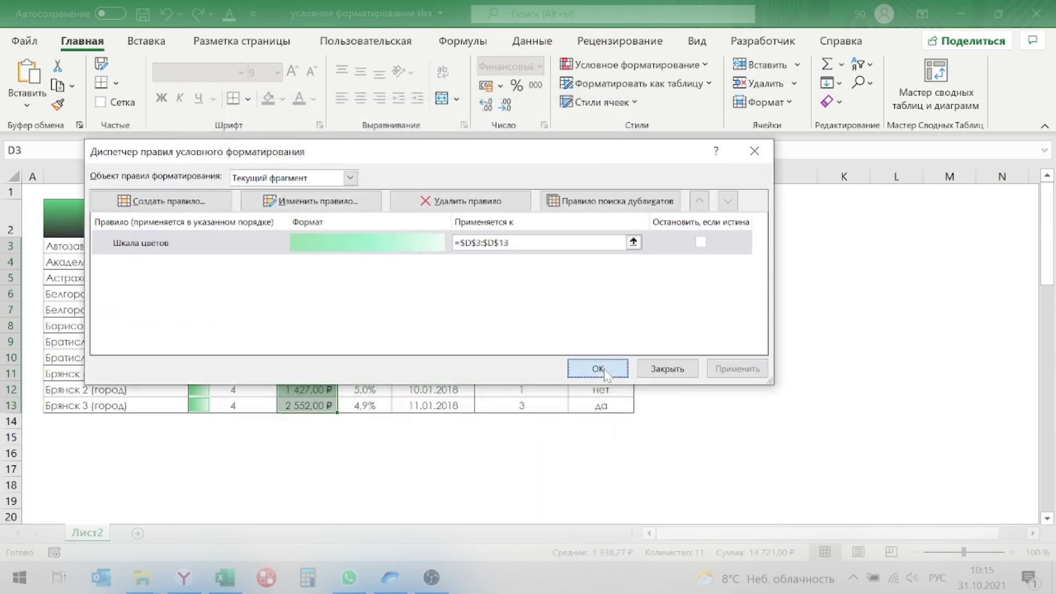
{"action": "left_click", "coordinate": [693, 388]}
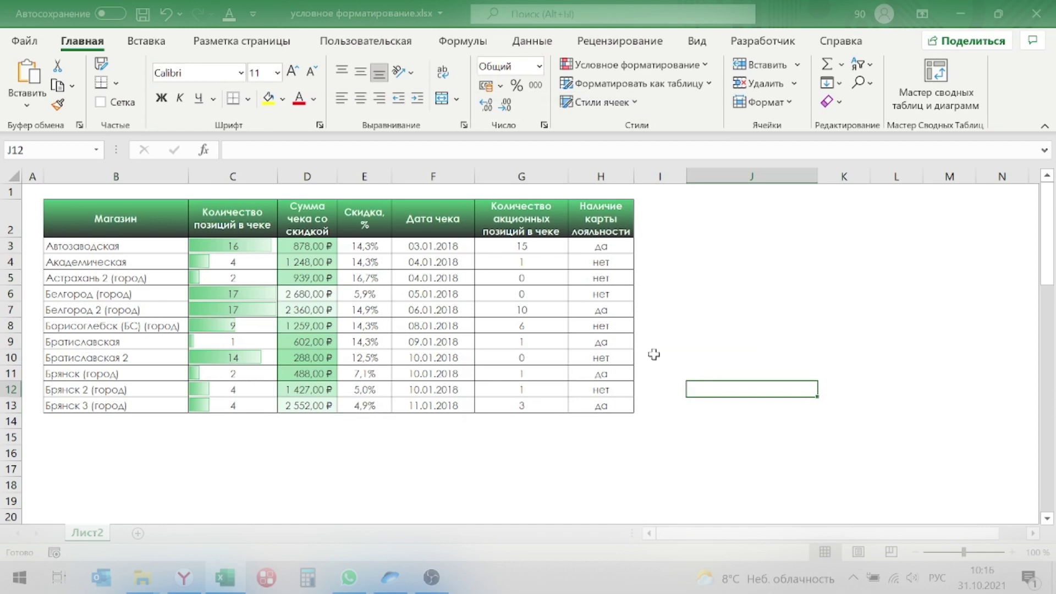
- Apply the 3 Traffic Lights (Unrimmed) icon set to the discounts E3:E13
{"action": "left_click_drag", "start_coordinate": [371, 245], "coordinate": [377, 406]}
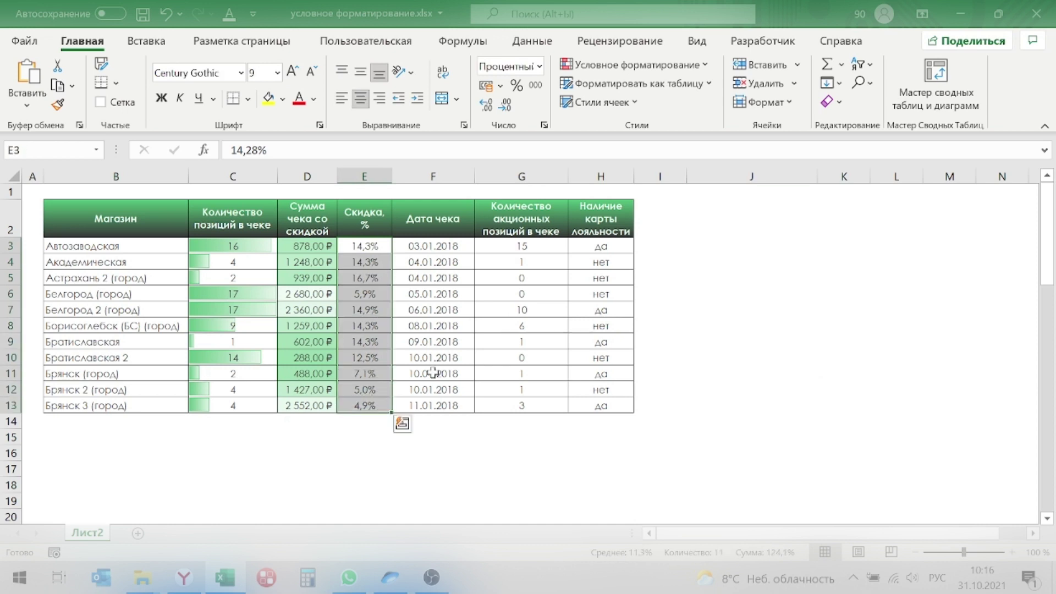
{"action": "left_click", "coordinate": [709, 66]}
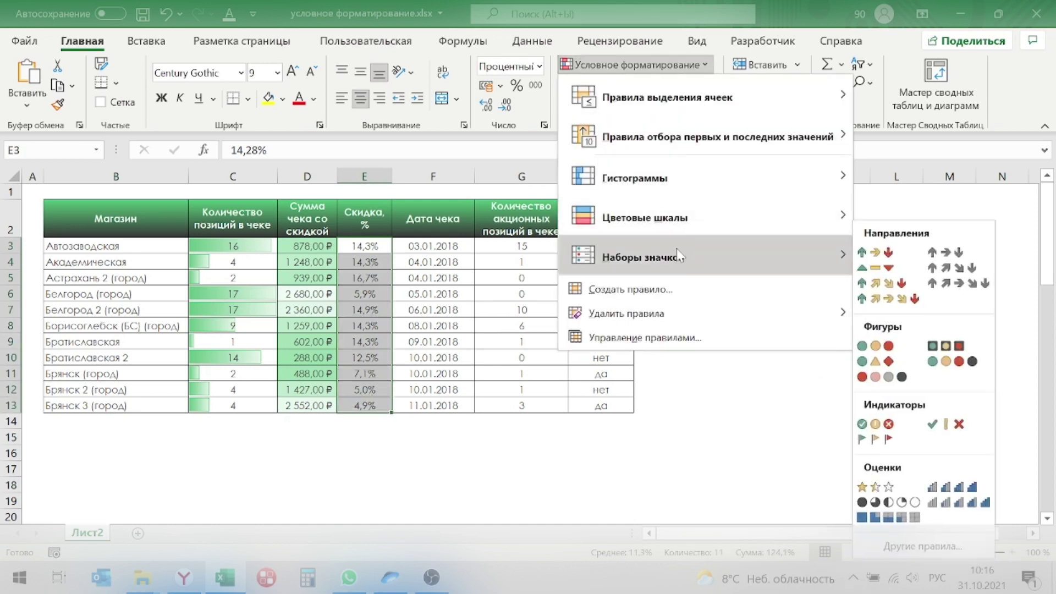
{"action": "left_click", "coordinate": [887, 347]}
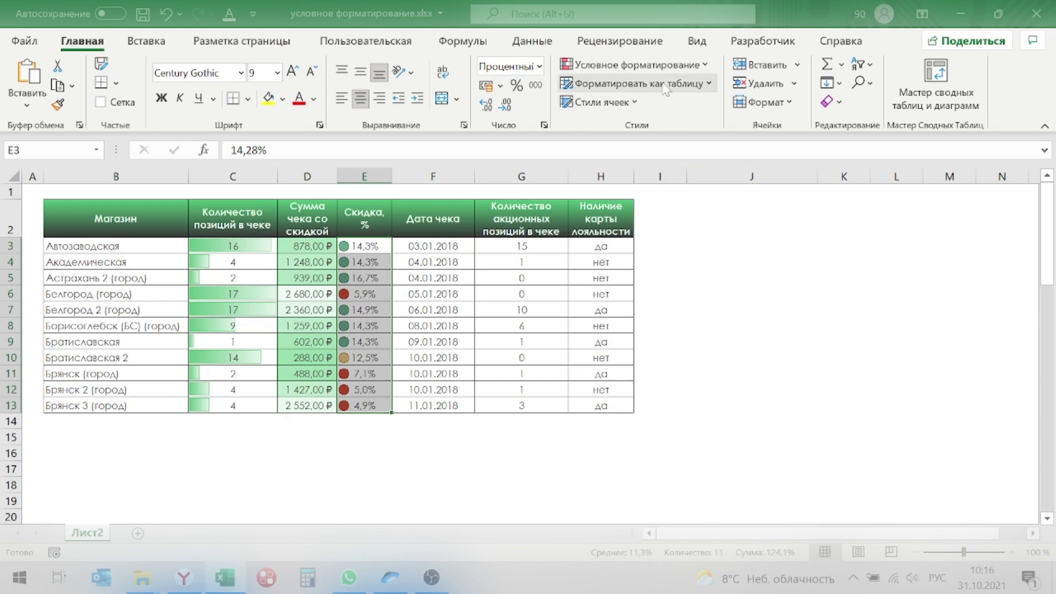
- Edit the icon set rule: grey circle for middle values, empty white circle for lowest
{"action": "left_click", "coordinate": [705, 64]}
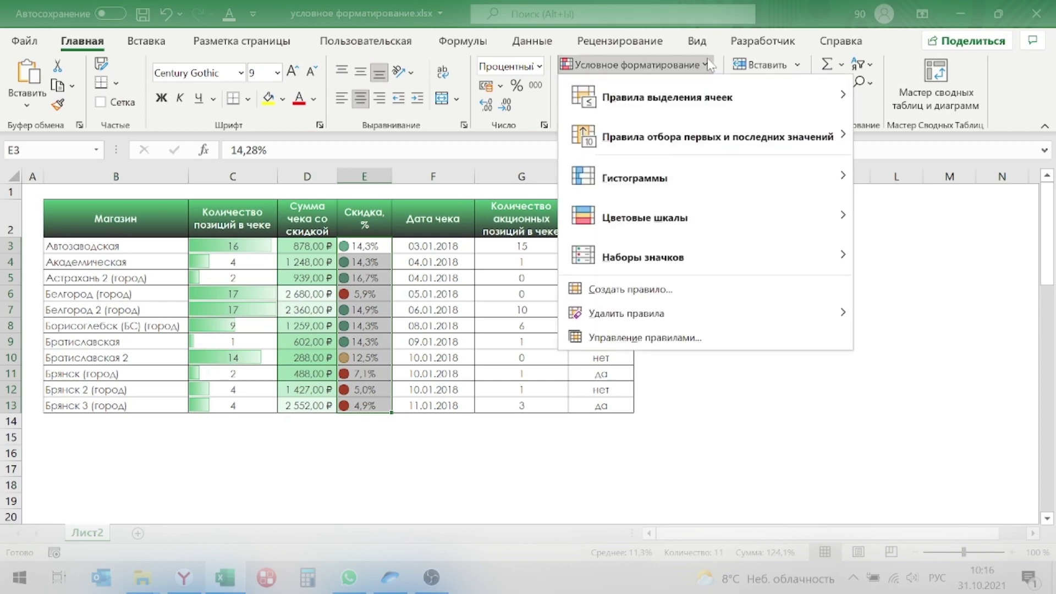
{"action": "left_click", "coordinate": [656, 342]}
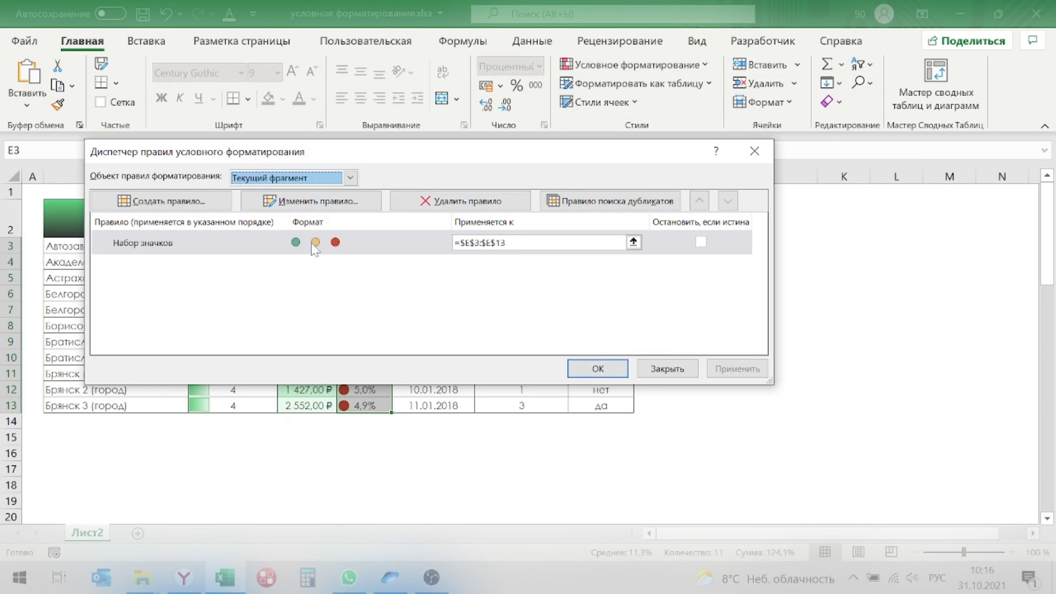
{"action": "double_click", "coordinate": [314, 246]}
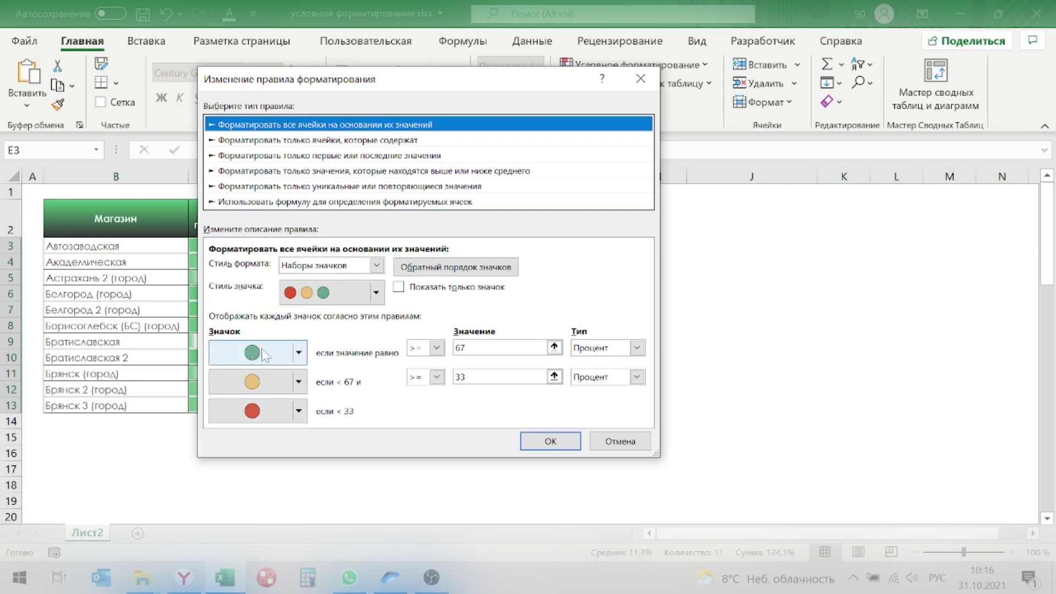
{"action": "left_click", "coordinate": [299, 381]}
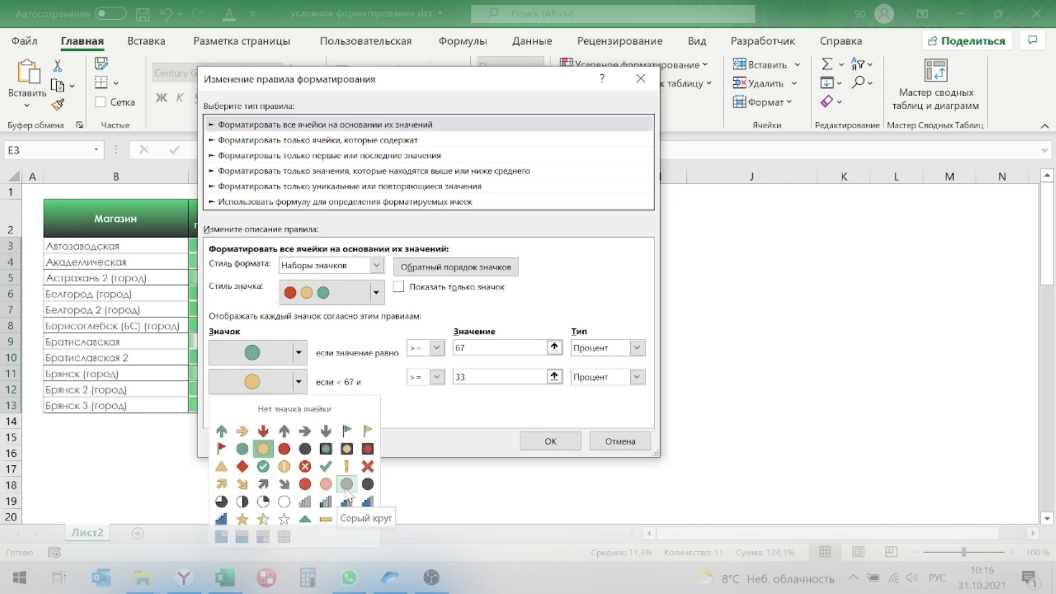
{"action": "left_click", "coordinate": [347, 491]}
{"action": "left_click", "coordinate": [299, 411]}
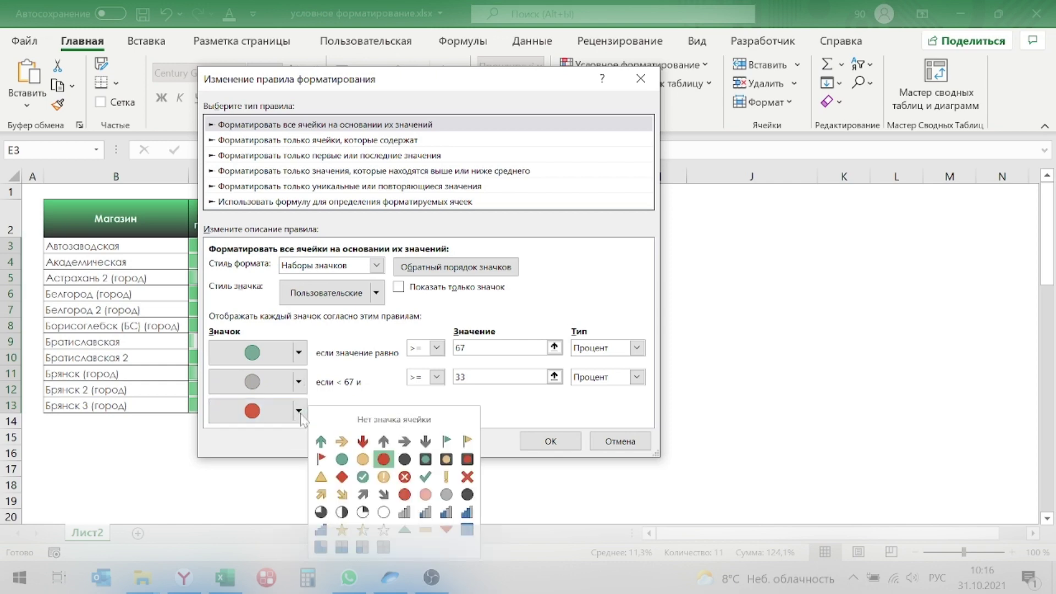
{"action": "left_click", "coordinate": [385, 513]}
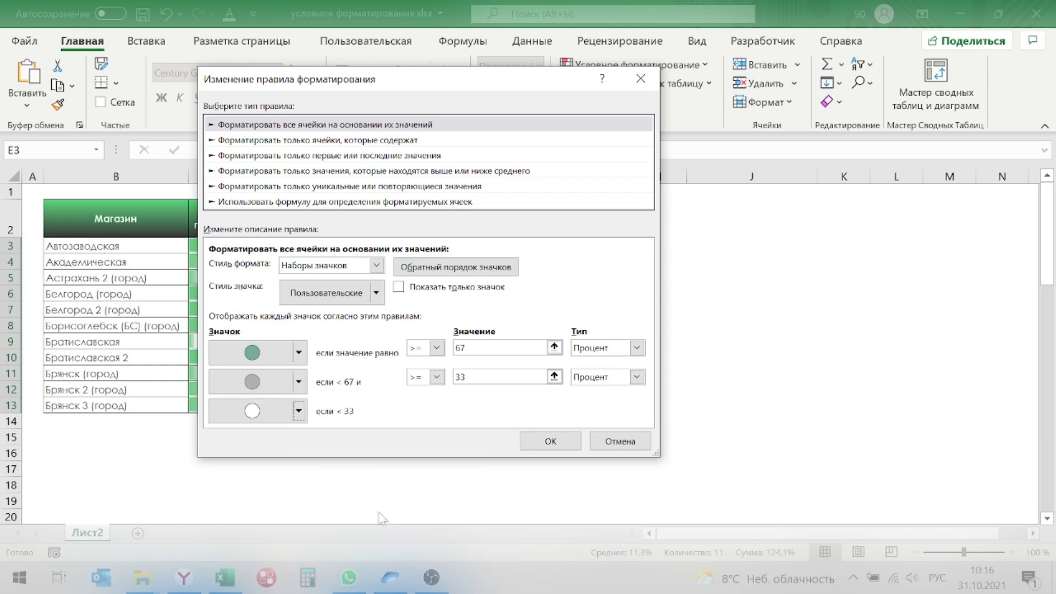
{"action": "left_click", "coordinate": [552, 446]}
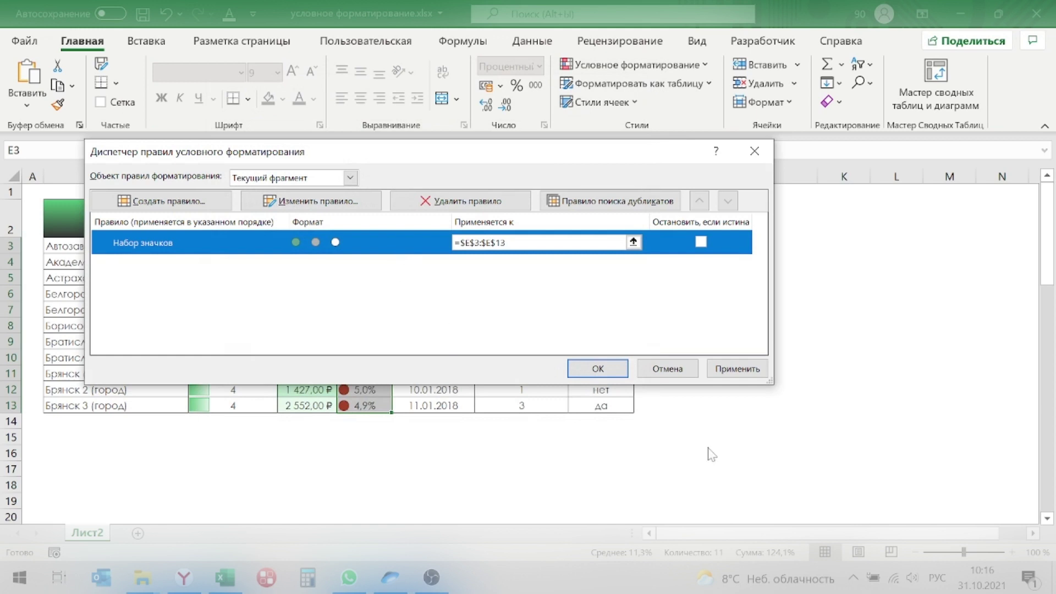
{"action": "left_click", "coordinate": [612, 368]}
{"action": "left_click", "coordinate": [558, 464]}
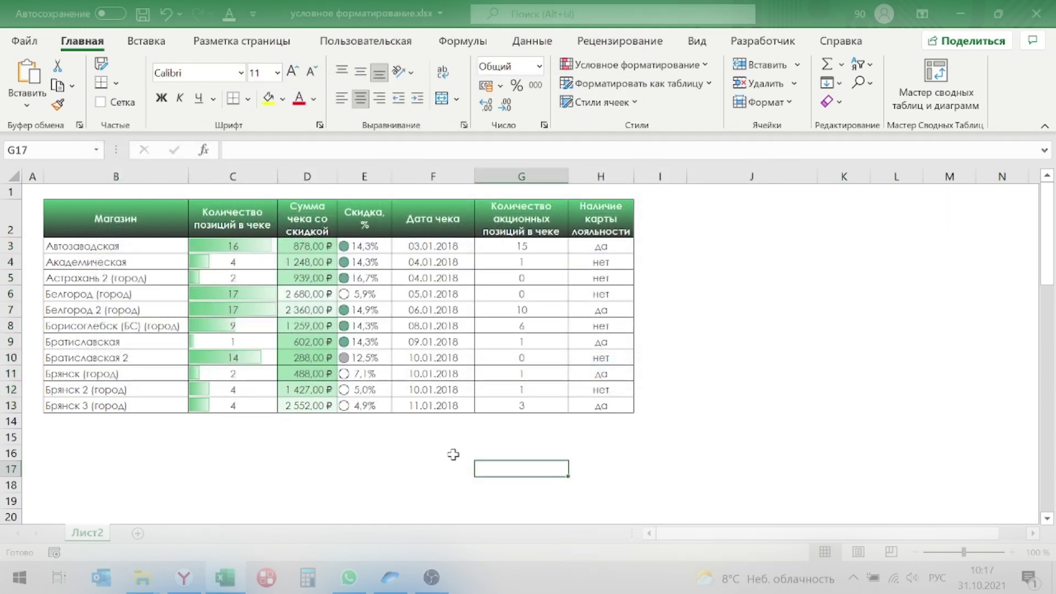
{"action": "left_click_drag", "start_coordinate": [363, 262], "coordinate": [360, 405]}
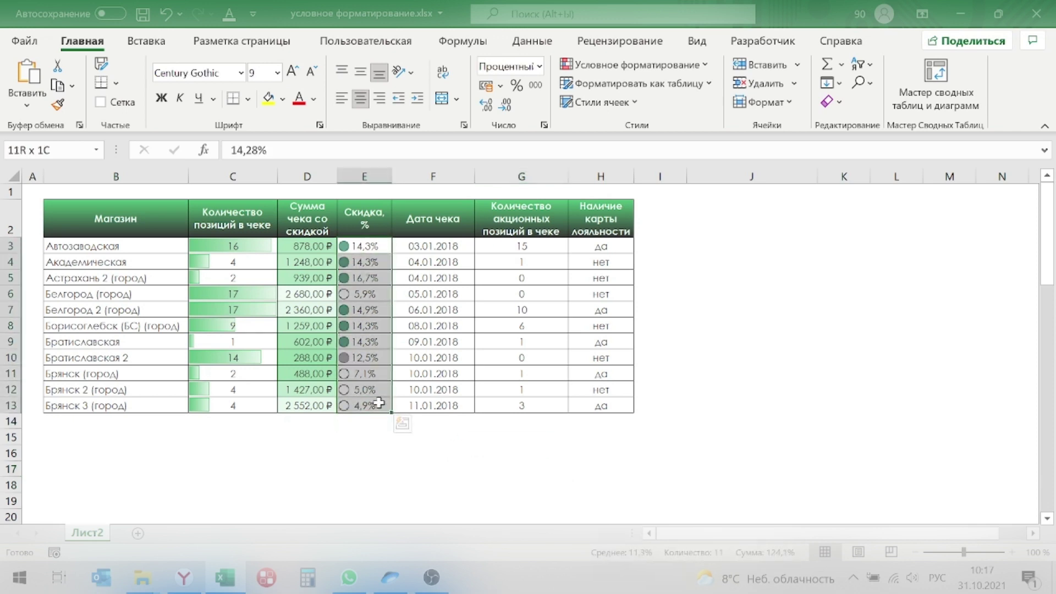
- Reverse the icon order in the E3:E13 icon set rule
{"action": "left_click", "coordinate": [693, 65]}
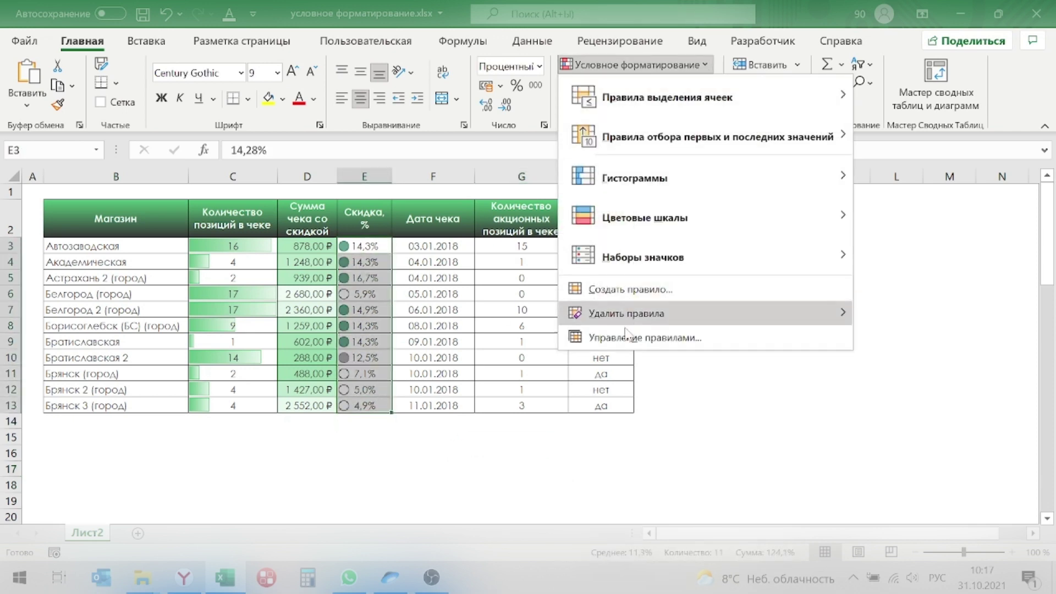
{"action": "left_click", "coordinate": [644, 337]}
{"action": "double_click", "coordinate": [333, 242]}
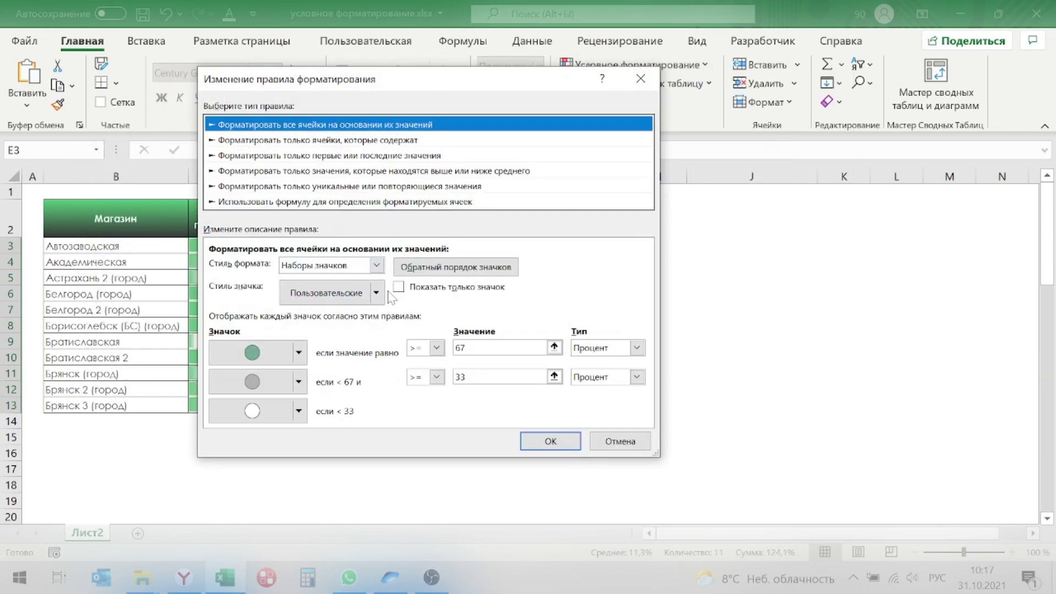
{"action": "left_click", "coordinate": [413, 269]}
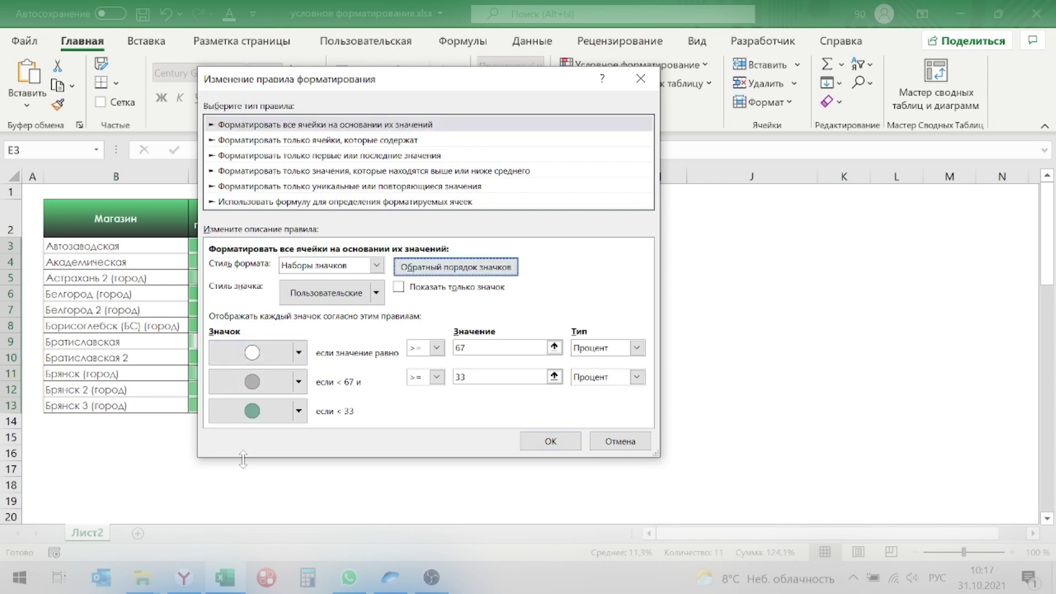
{"action": "left_click", "coordinate": [552, 443]}
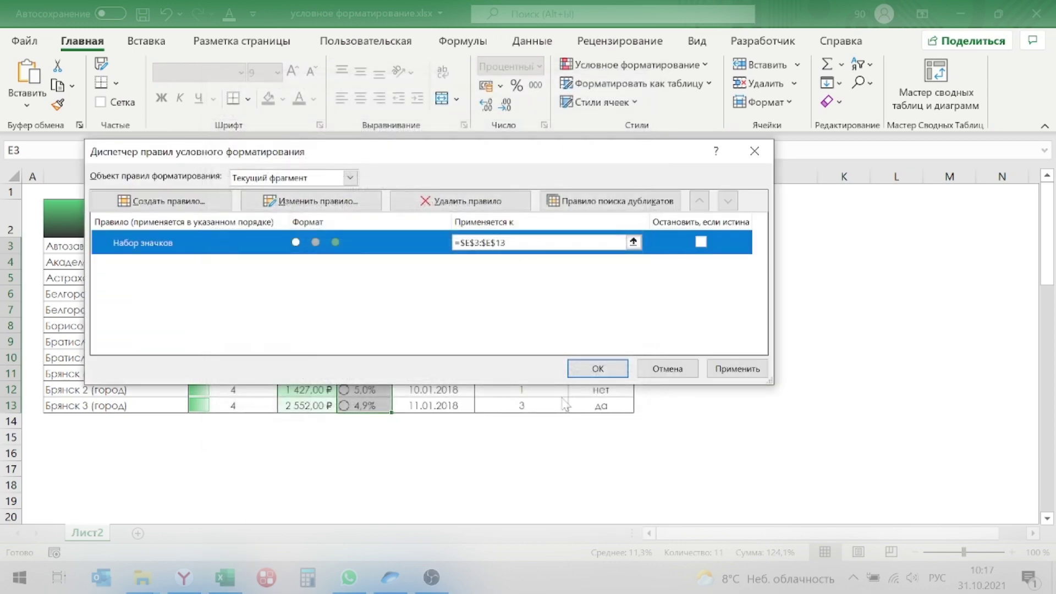
{"action": "left_click", "coordinate": [591, 370]}
{"action": "left_click", "coordinate": [578, 469]}
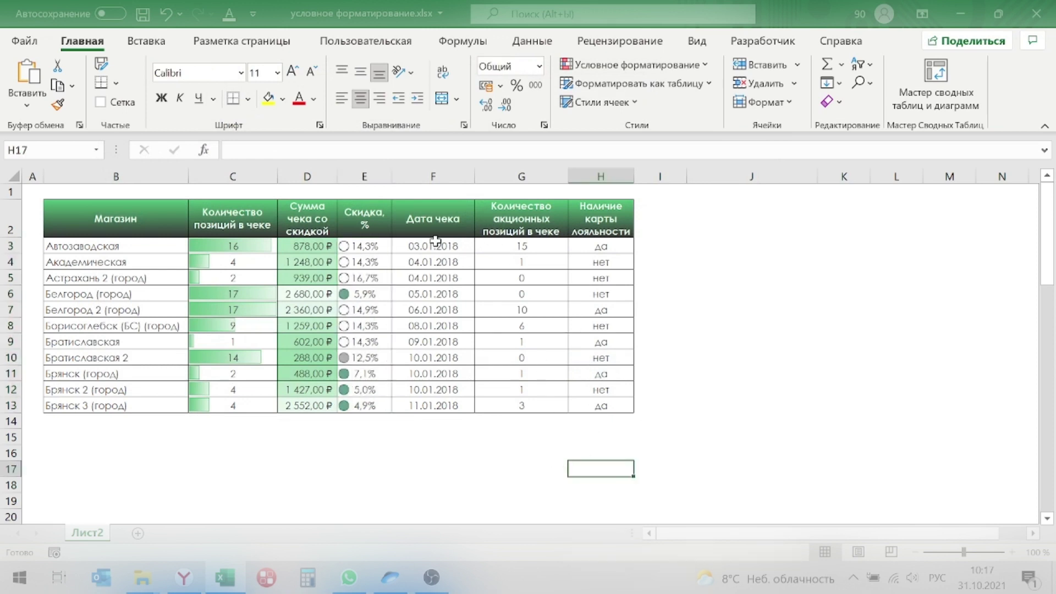
{"action": "left_click_drag", "start_coordinate": [418, 248], "coordinate": [429, 406]}
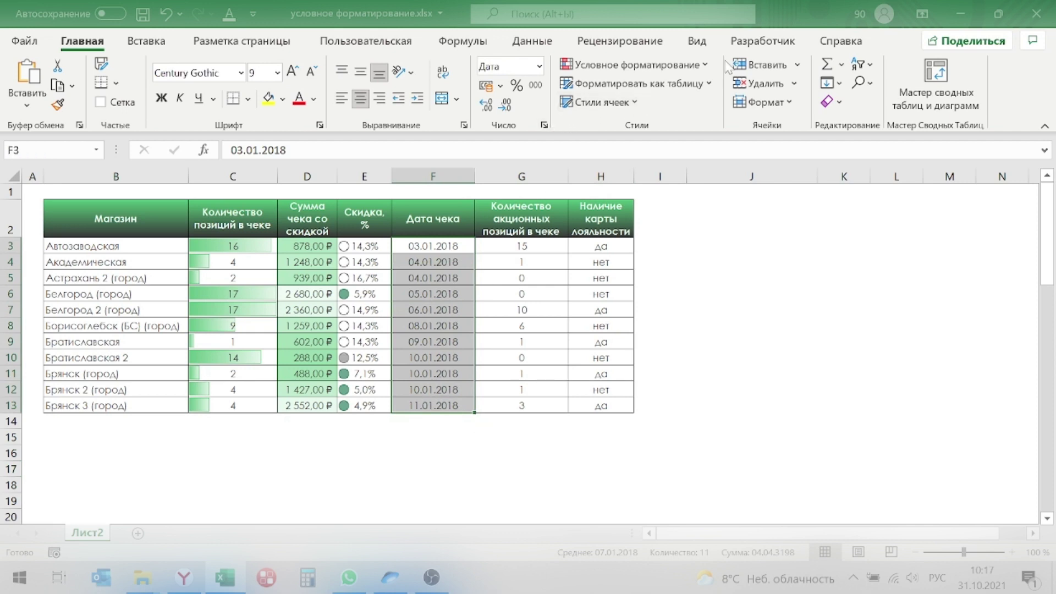
- Add a Greater Than rule highlighting dates after 09.01.2018 with a custom light-green fill
{"action": "left_click", "coordinate": [704, 65]}
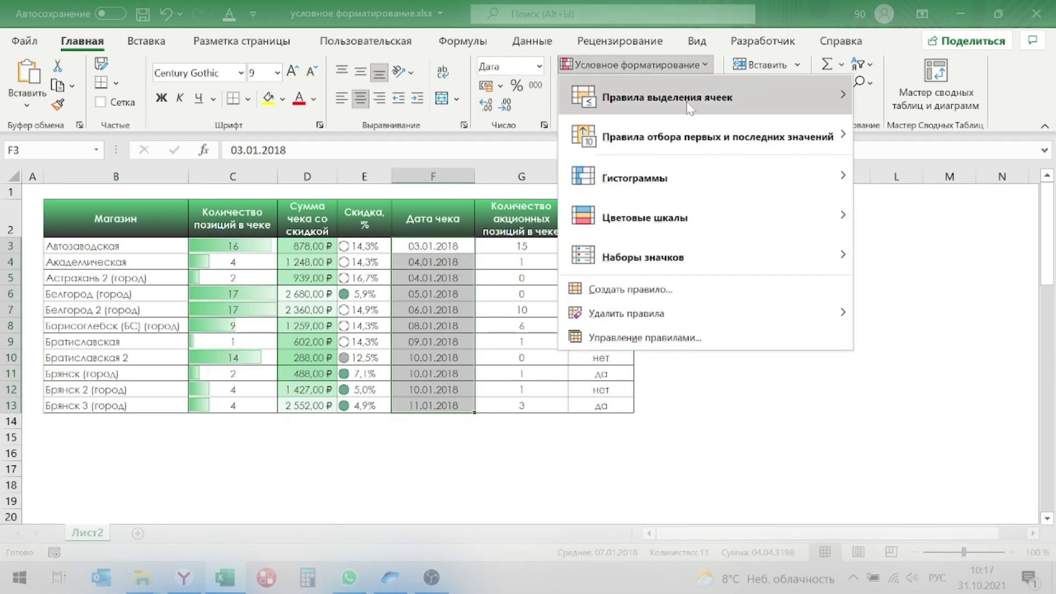
{"action": "mouse_move", "coordinate": [667, 97]}
{"action": "left_click", "coordinate": [424, 98]}
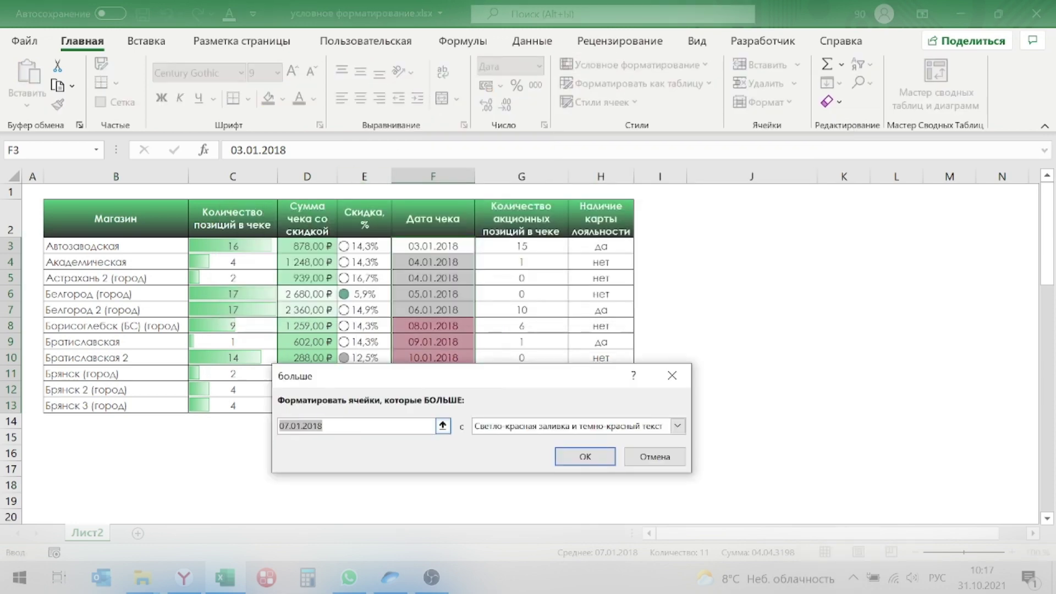
{"action": "left_click_drag", "start_coordinate": [280, 425], "coordinate": [285, 425]}
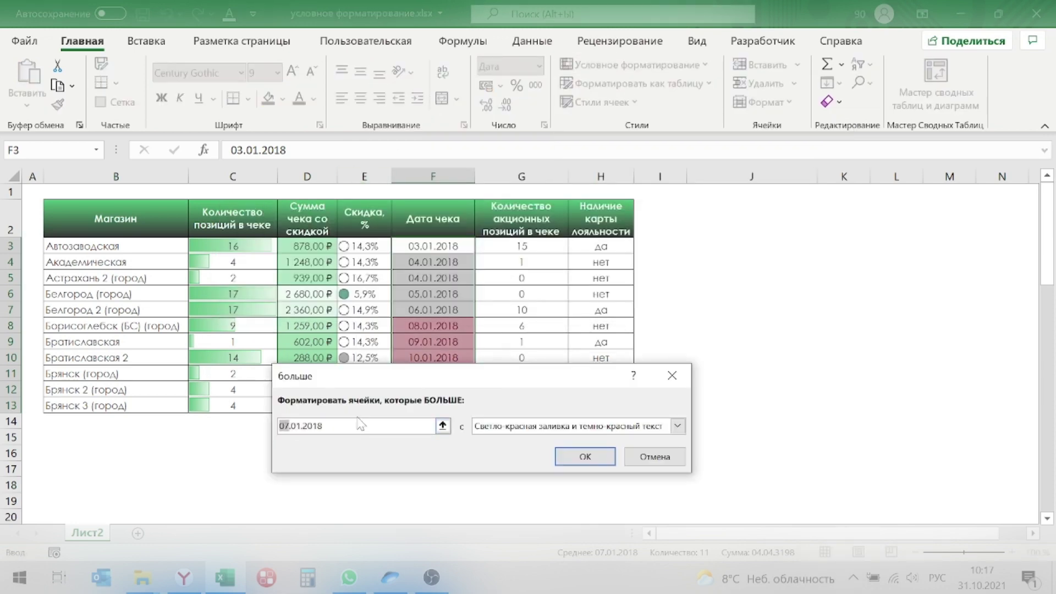
{"action": "type", "text": "09"}
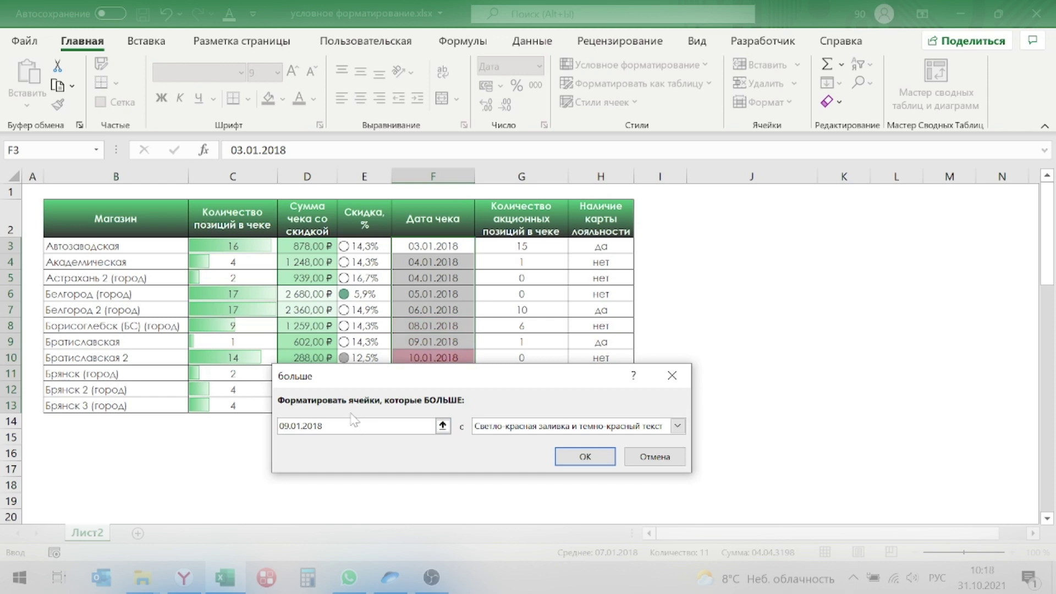
{"action": "left_click_drag", "start_coordinate": [427, 374], "coordinate": [658, 256]}
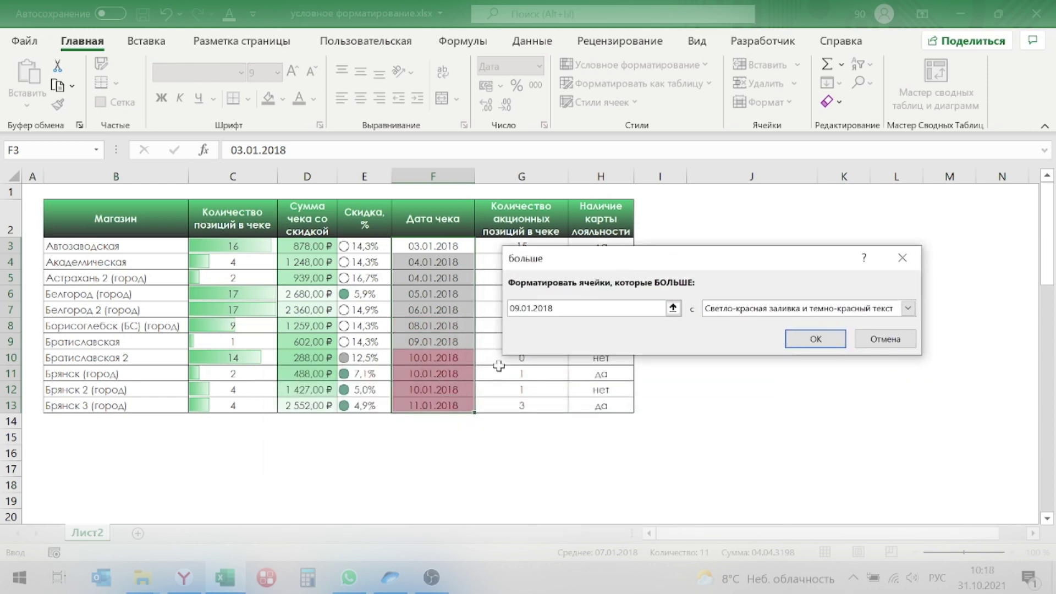
{"action": "left_click", "coordinate": [915, 310]}
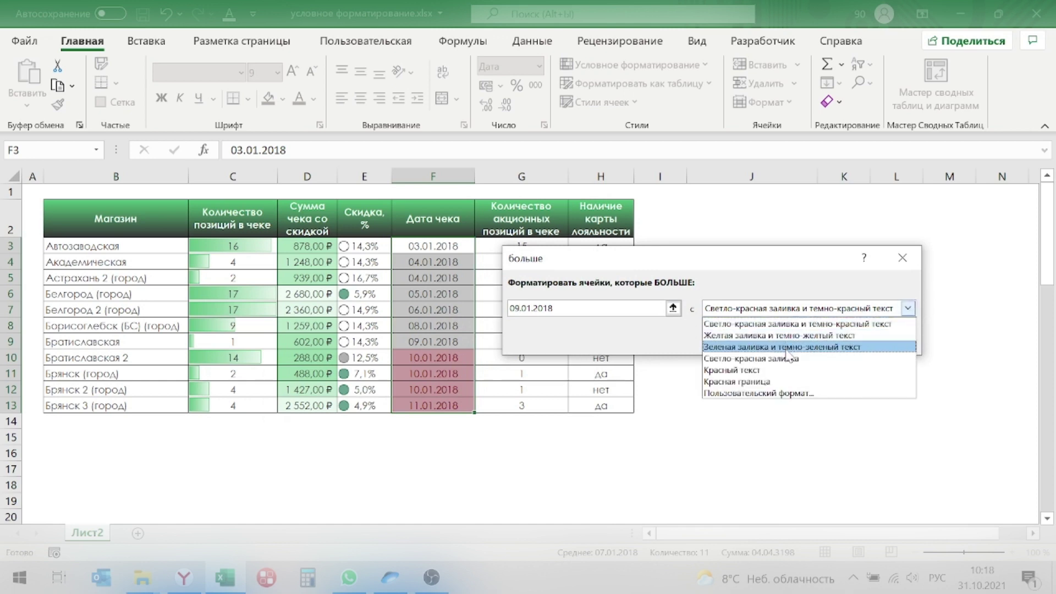
{"action": "left_click", "coordinate": [776, 394]}
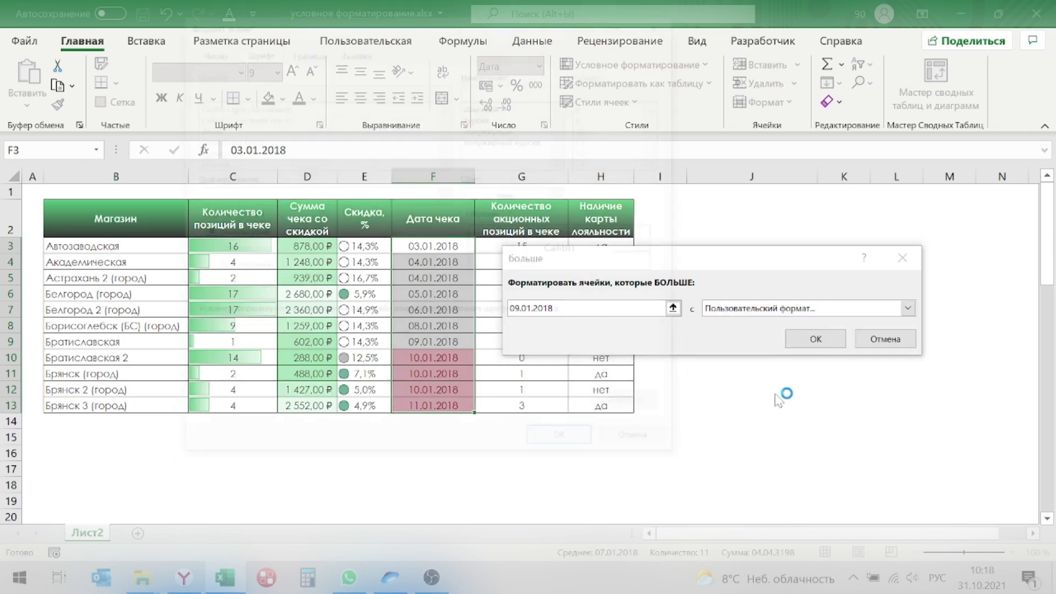
{"action": "left_click", "coordinate": [355, 48]}
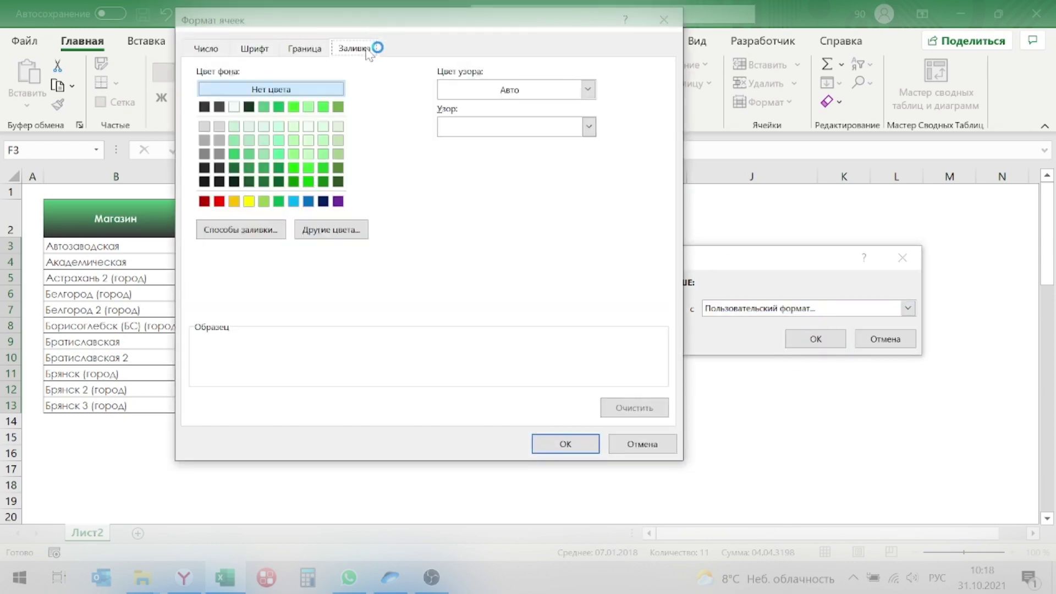
{"action": "left_click", "coordinate": [279, 140]}
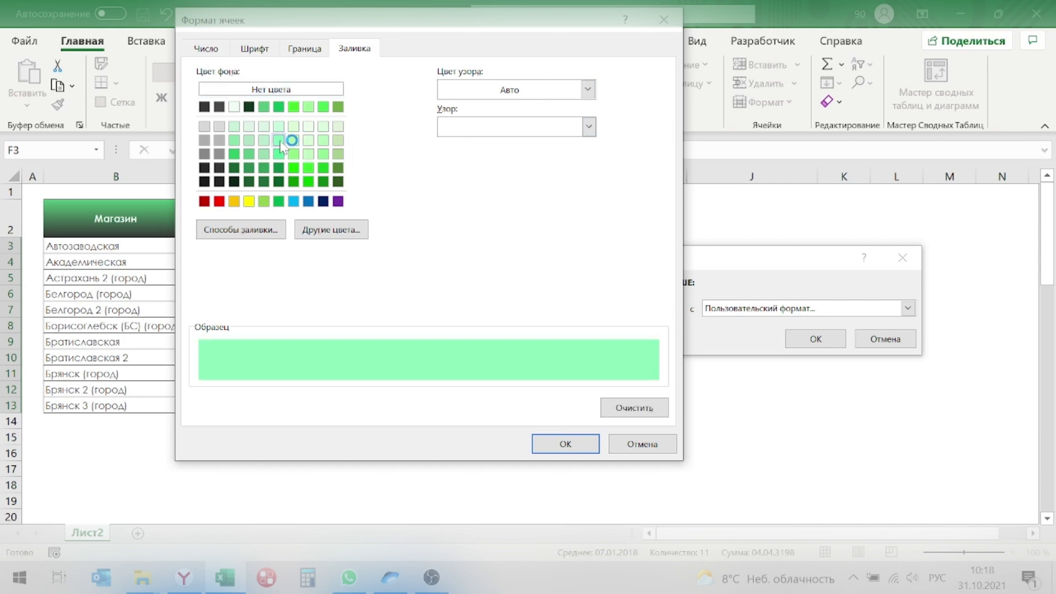
{"action": "left_click", "coordinate": [573, 443]}
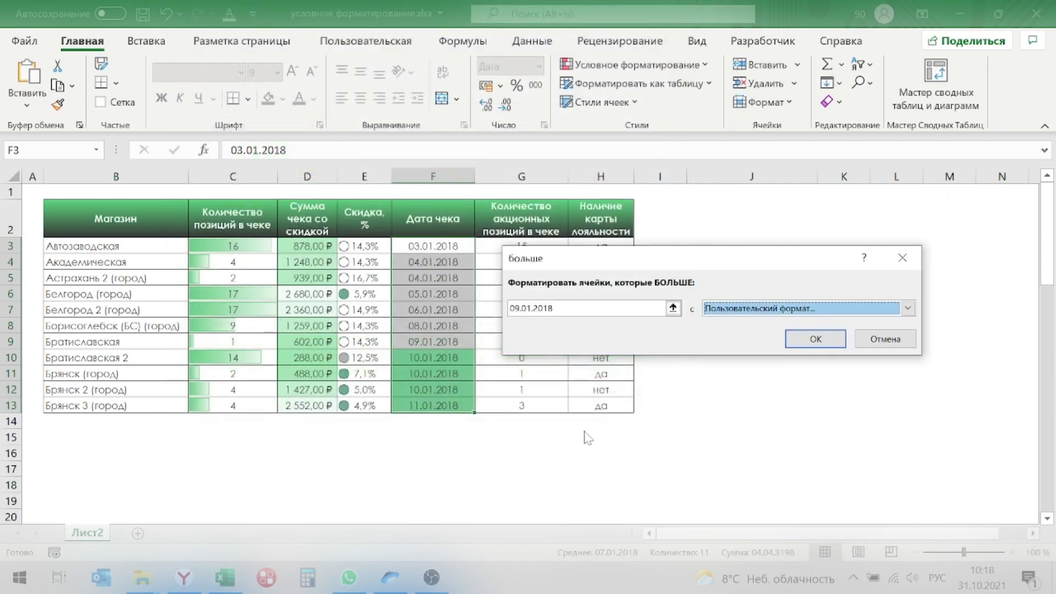
{"action": "left_click", "coordinate": [815, 339]}
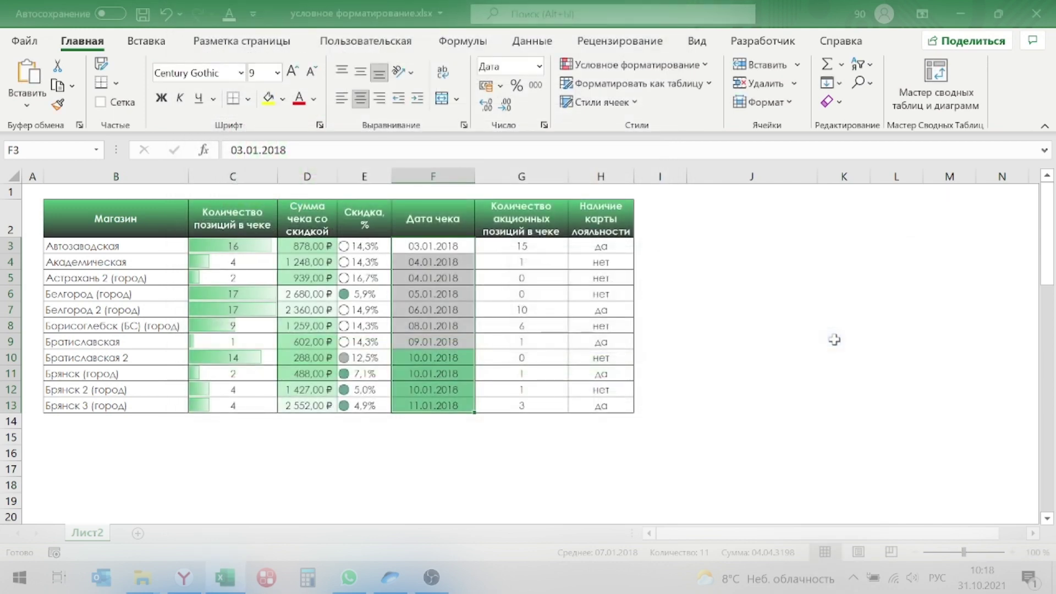
{"action": "left_click", "coordinate": [746, 436]}
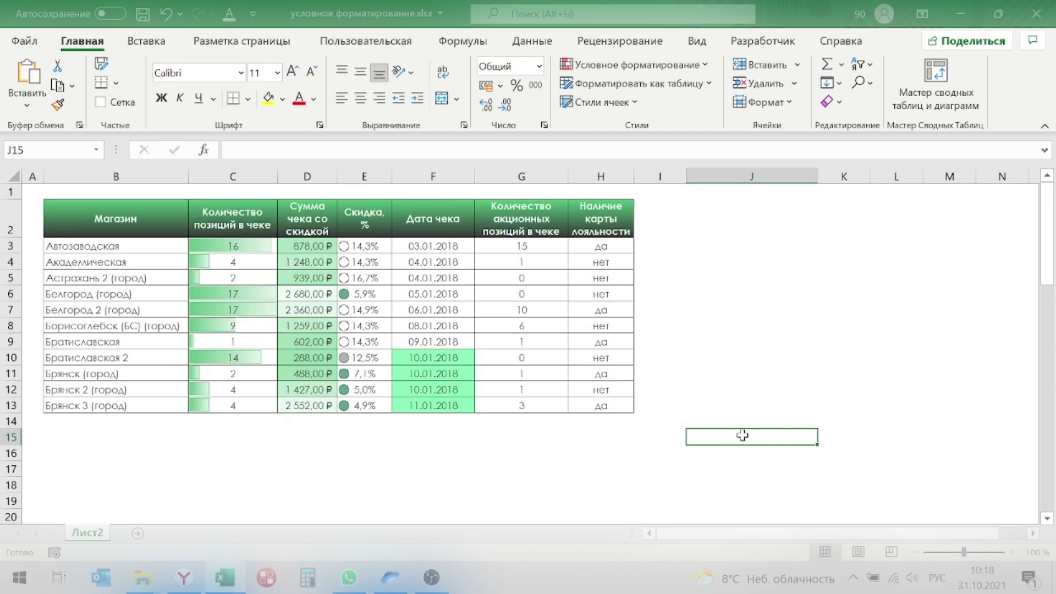
- Add a Top 3 Items rule on G3:G13 with a custom green fill
{"action": "left_click_drag", "start_coordinate": [558, 245], "coordinate": [543, 404]}
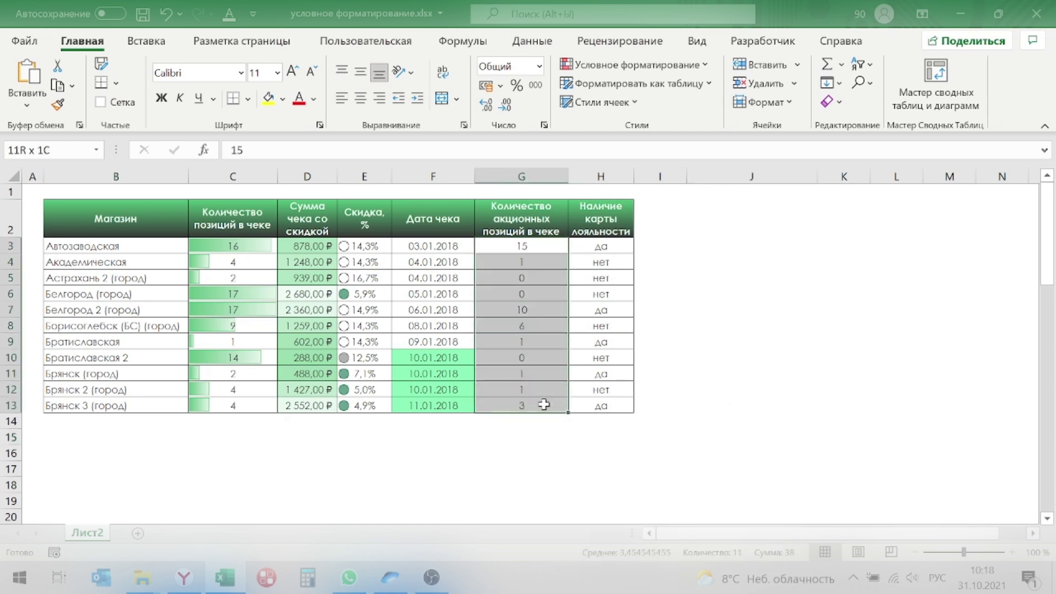
{"action": "left_click", "coordinate": [705, 66]}
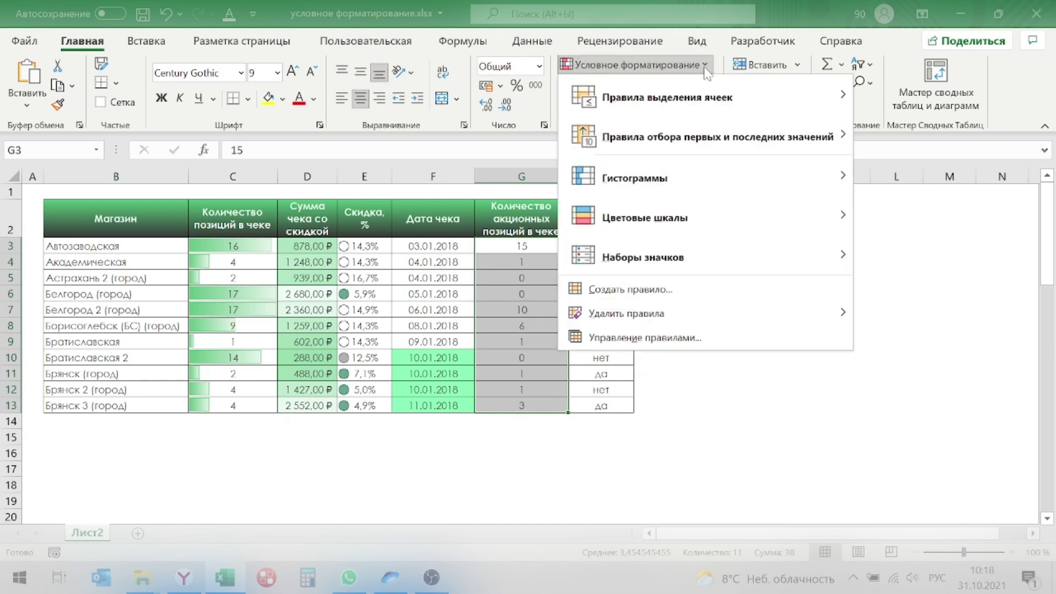
{"action": "mouse_move", "coordinate": [706, 137]}
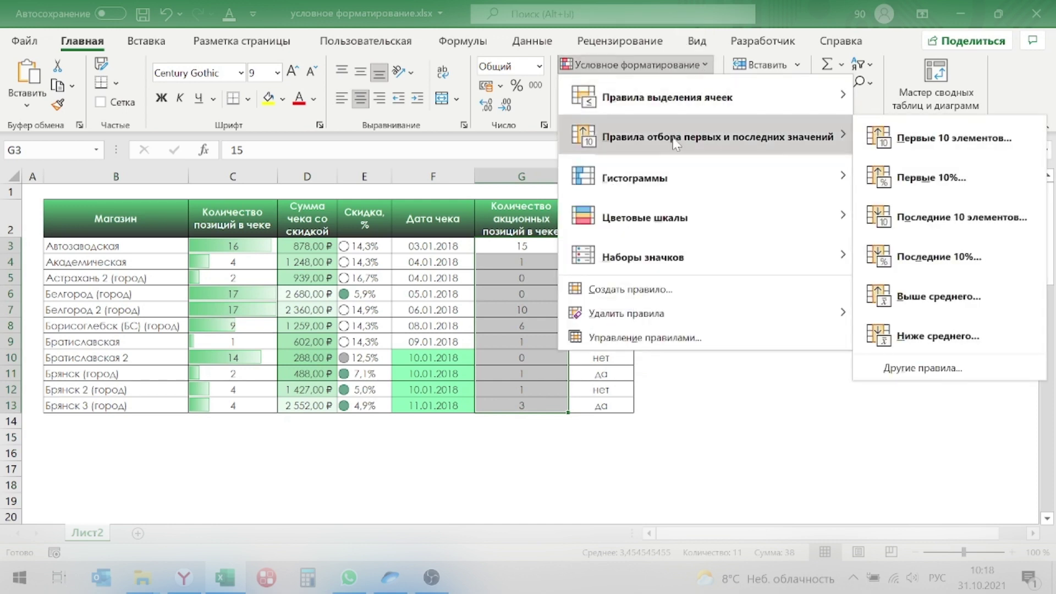
{"action": "left_click", "coordinate": [994, 138]}
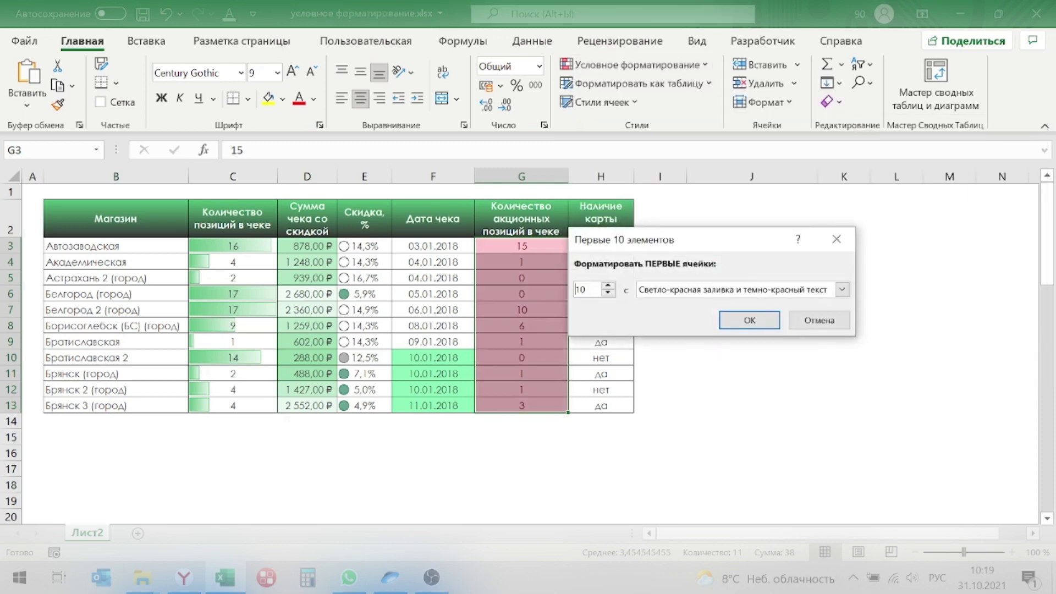
{"action": "type", "text": "3"}
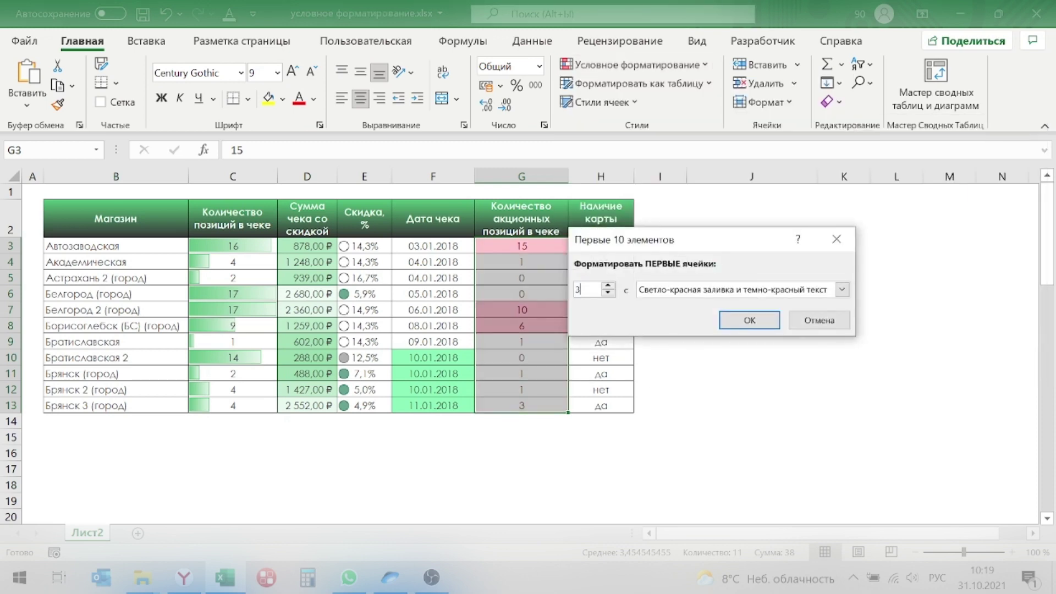
{"action": "left_click", "coordinate": [715, 289]}
{"action": "left_click", "coordinate": [696, 377]}
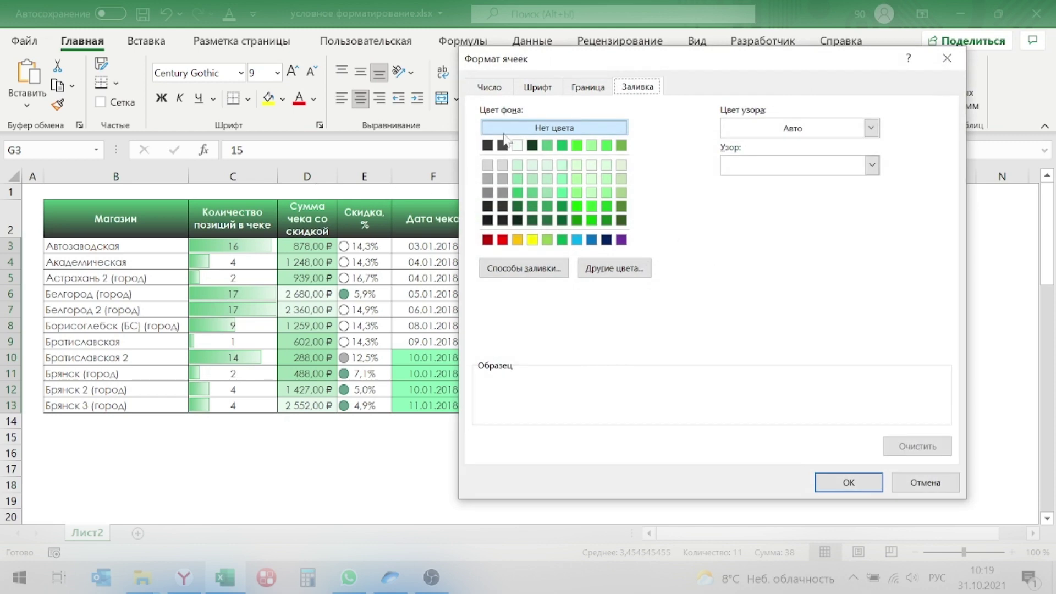
{"action": "left_click", "coordinate": [562, 145]}
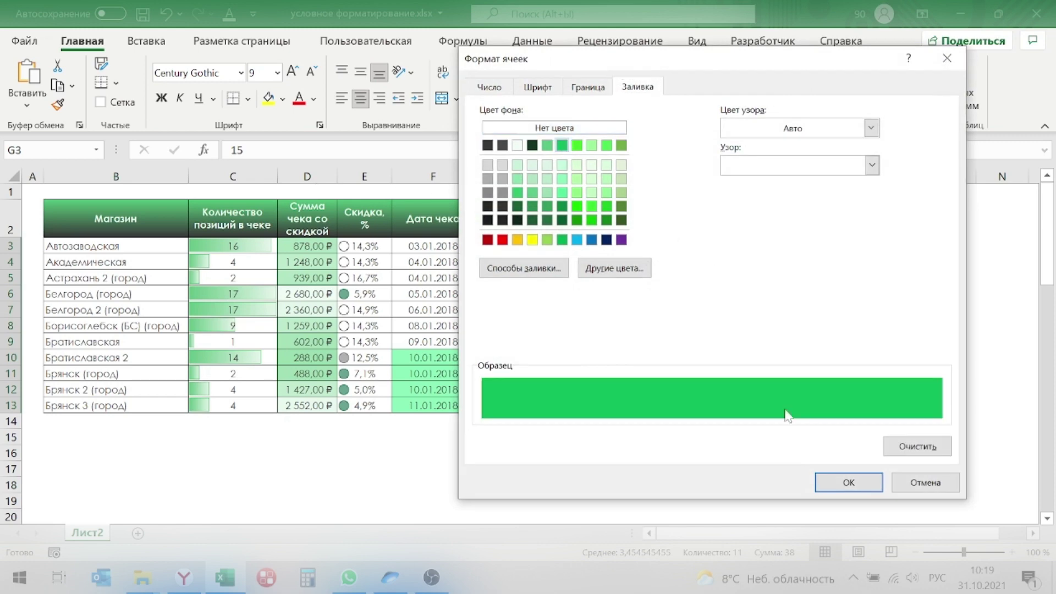
{"action": "left_click", "coordinate": [849, 483]}
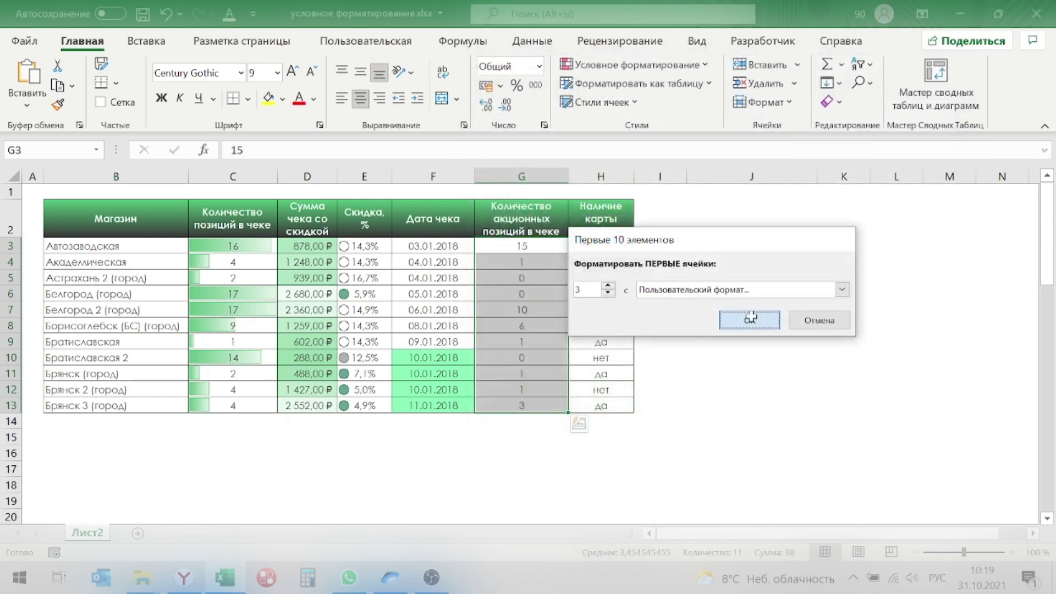
{"action": "left_click", "coordinate": [750, 320]}
{"action": "left_click", "coordinate": [751, 389]}
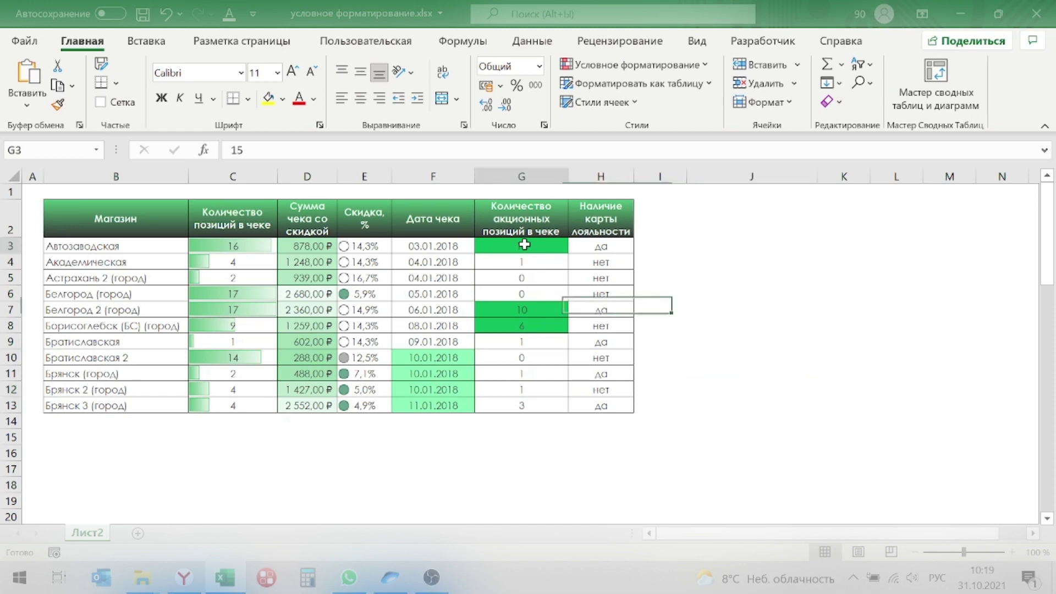
{"action": "left_click_drag", "start_coordinate": [524, 245], "coordinate": [525, 405]}
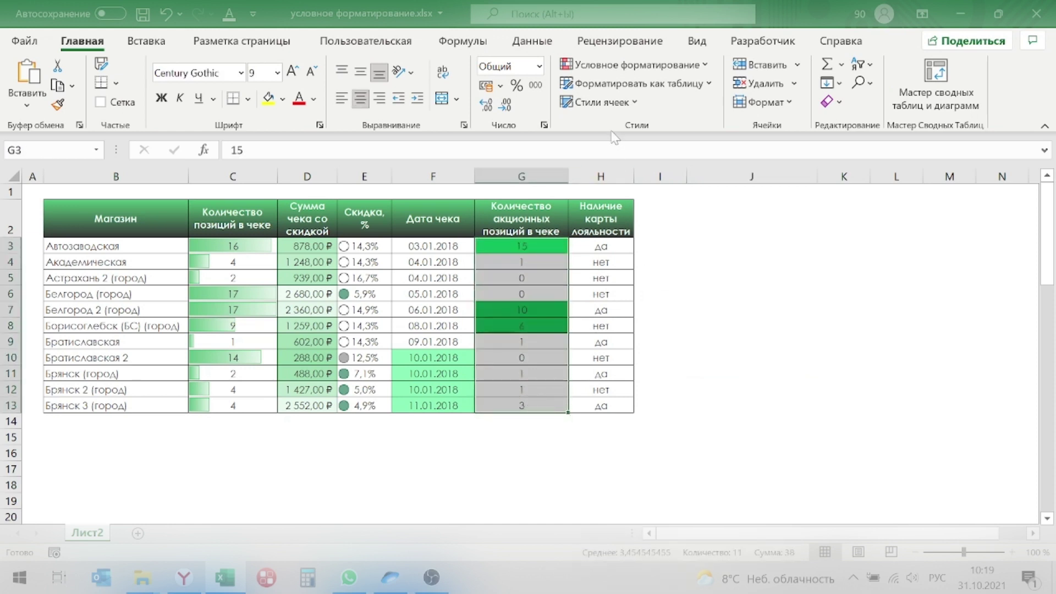
{"action": "left_click", "coordinate": [706, 65]}
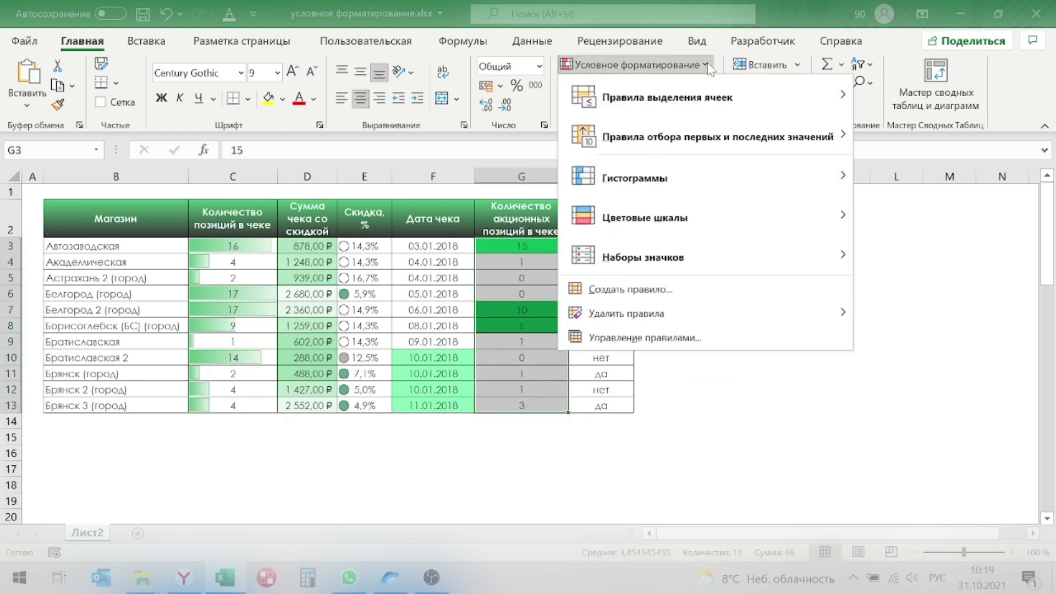
{"action": "mouse_move", "coordinate": [710, 137]}
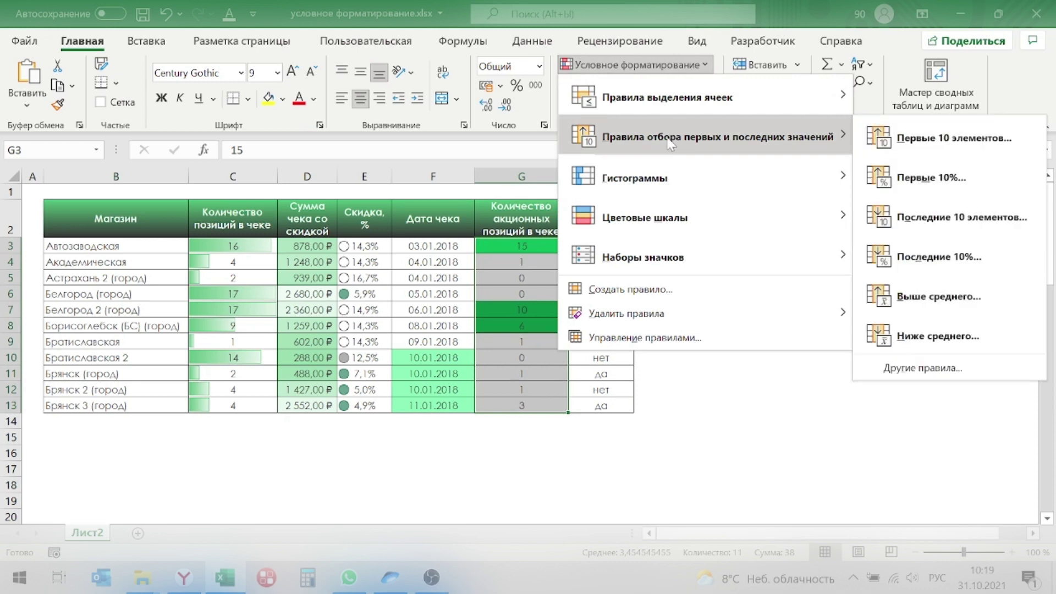
- Add a Bottom 3 Items rule on G3:G13 with a custom pale green fill
{"action": "left_click", "coordinate": [930, 220]}
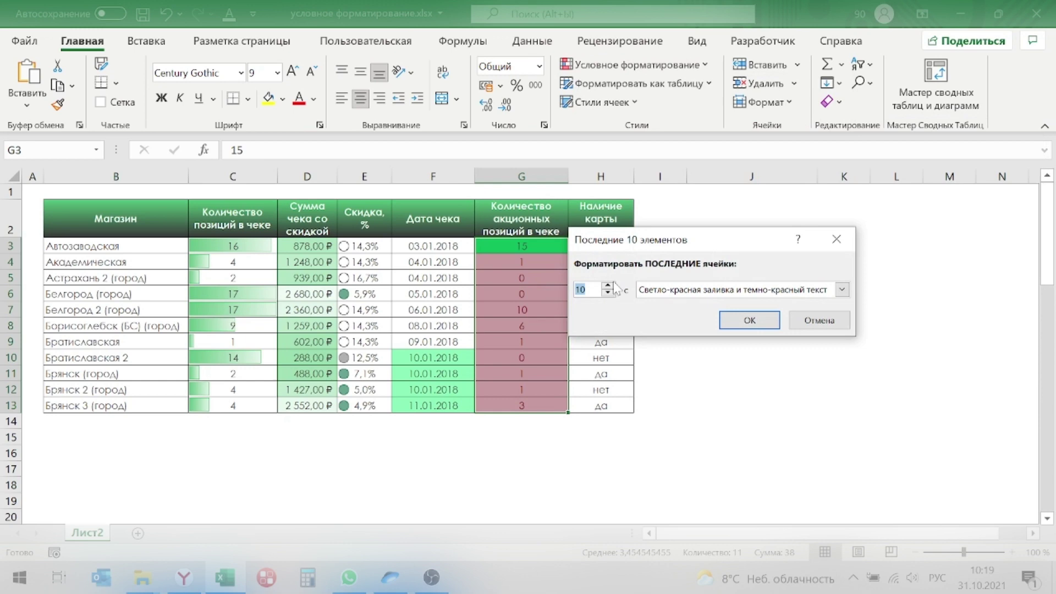
{"action": "type", "text": "3"}
{"action": "left_click", "coordinate": [842, 290]}
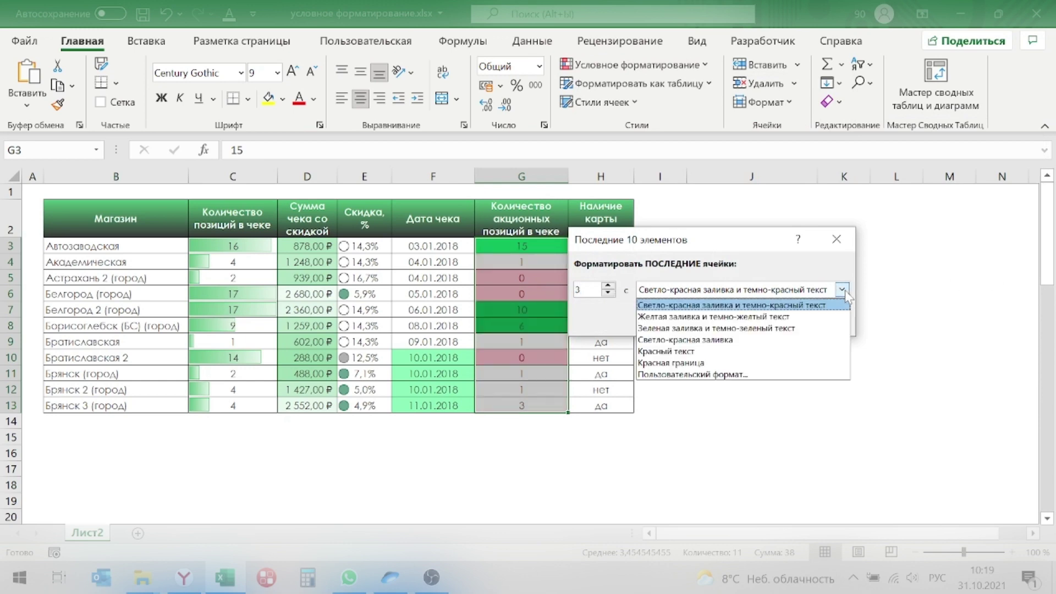
{"action": "left_click", "coordinate": [727, 380]}
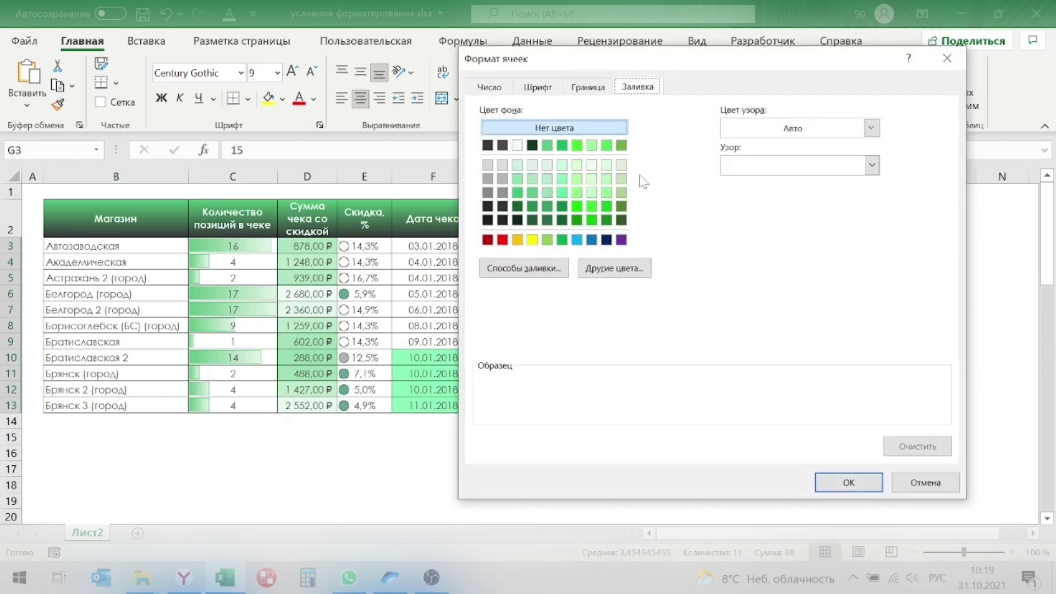
{"action": "left_click", "coordinate": [589, 165]}
{"action": "left_click", "coordinate": [849, 482]}
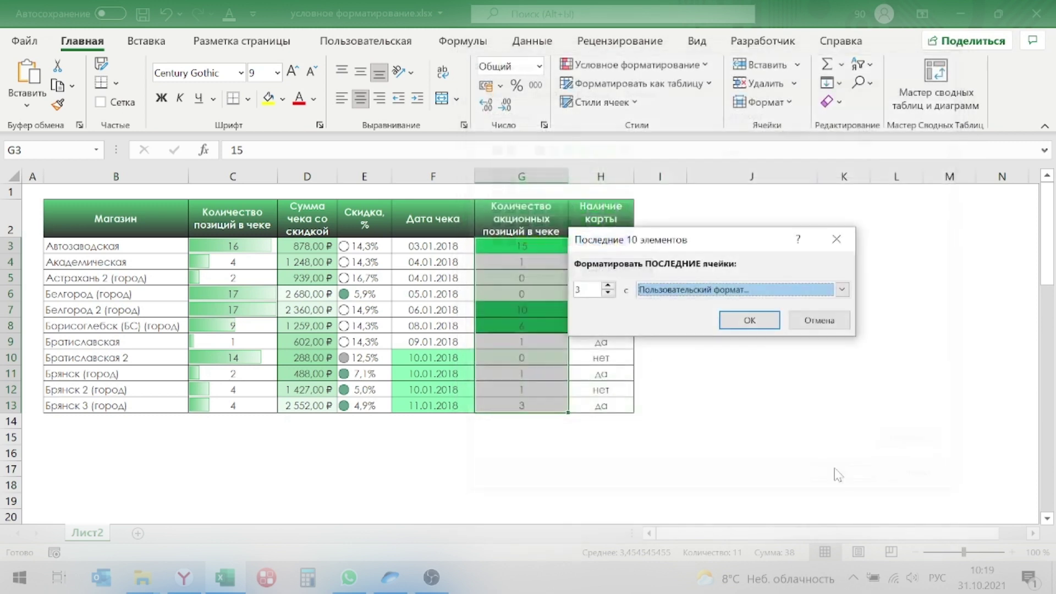
{"action": "left_click", "coordinate": [745, 320]}
{"action": "left_click", "coordinate": [729, 455]}
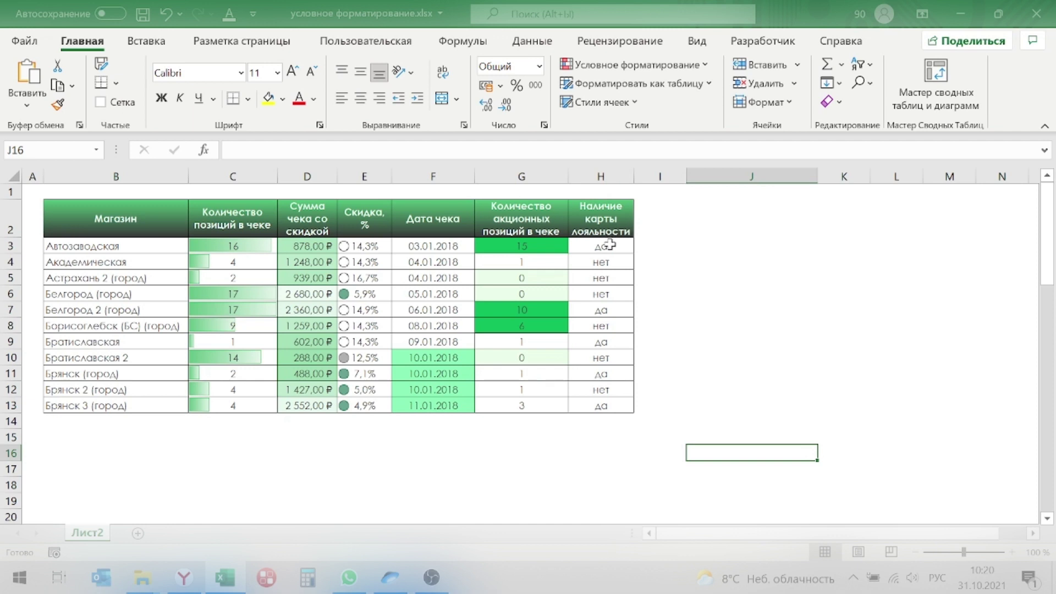
- Add an Equal To rule on H3:H13 giving every 'нет' cell a custom green fill
{"action": "left_click_drag", "start_coordinate": [609, 245], "coordinate": [593, 406]}
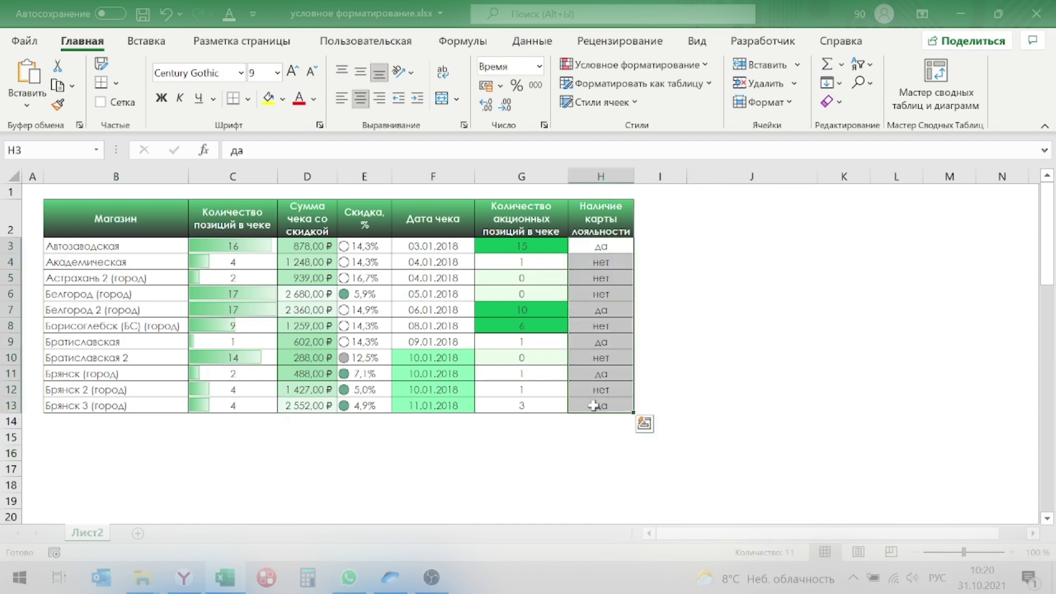
{"action": "left_click", "coordinate": [706, 65]}
{"action": "mouse_move", "coordinate": [666, 97]}
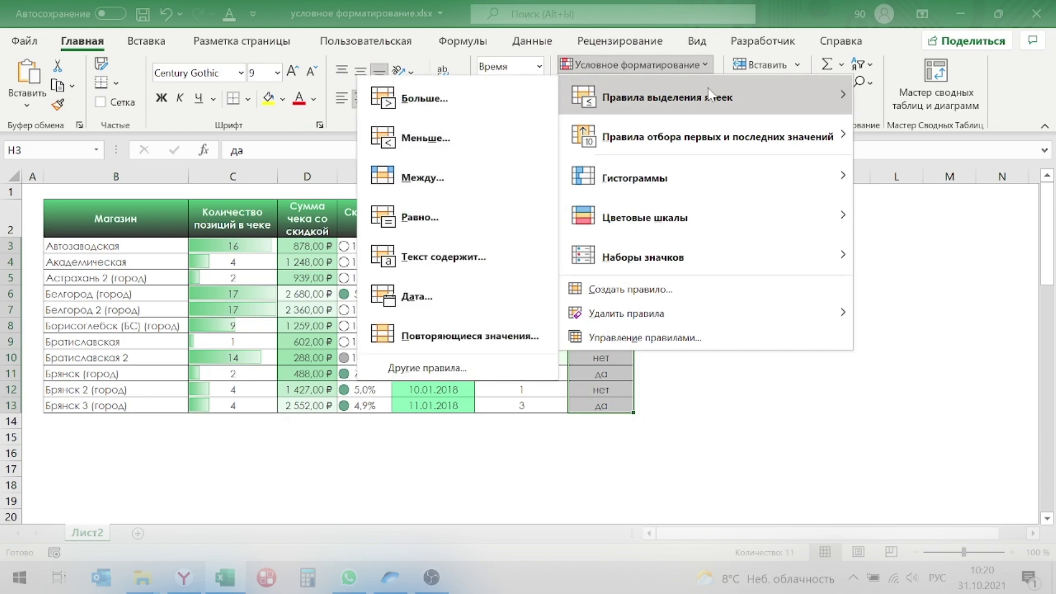
{"action": "left_click", "coordinate": [465, 214]}
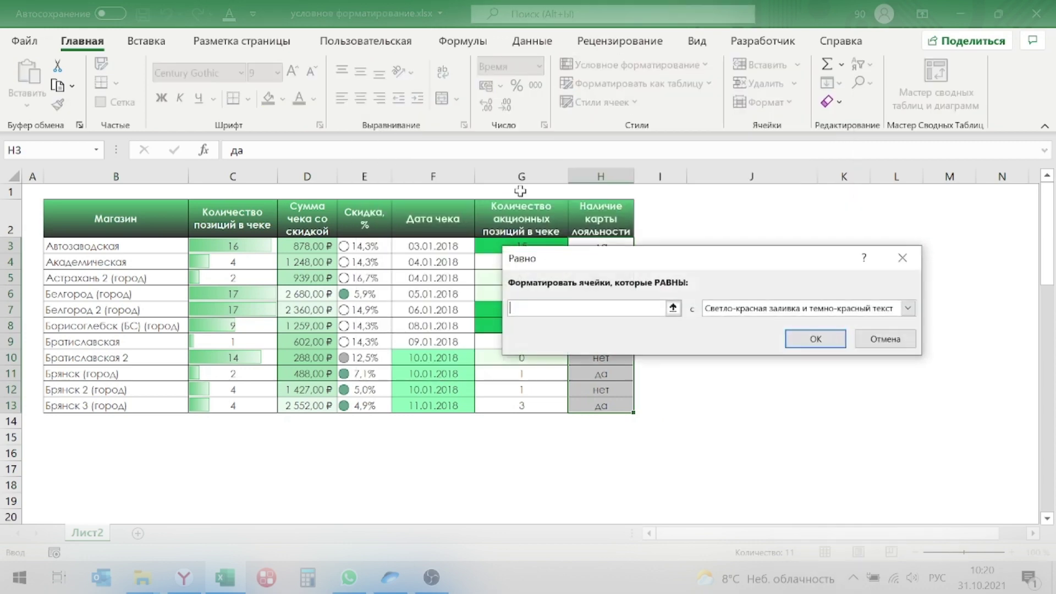
{"action": "type", "text": "нет"}
{"action": "left_click", "coordinate": [909, 308]}
{"action": "left_click", "coordinate": [740, 391]}
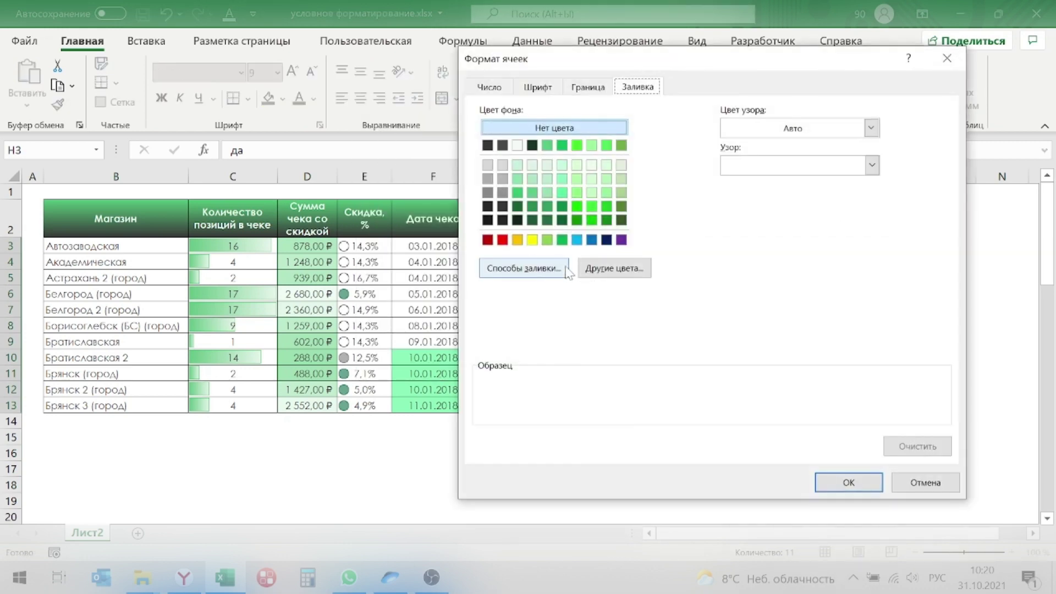
{"action": "left_click", "coordinate": [531, 204]}
{"action": "left_click", "coordinate": [849, 483]}
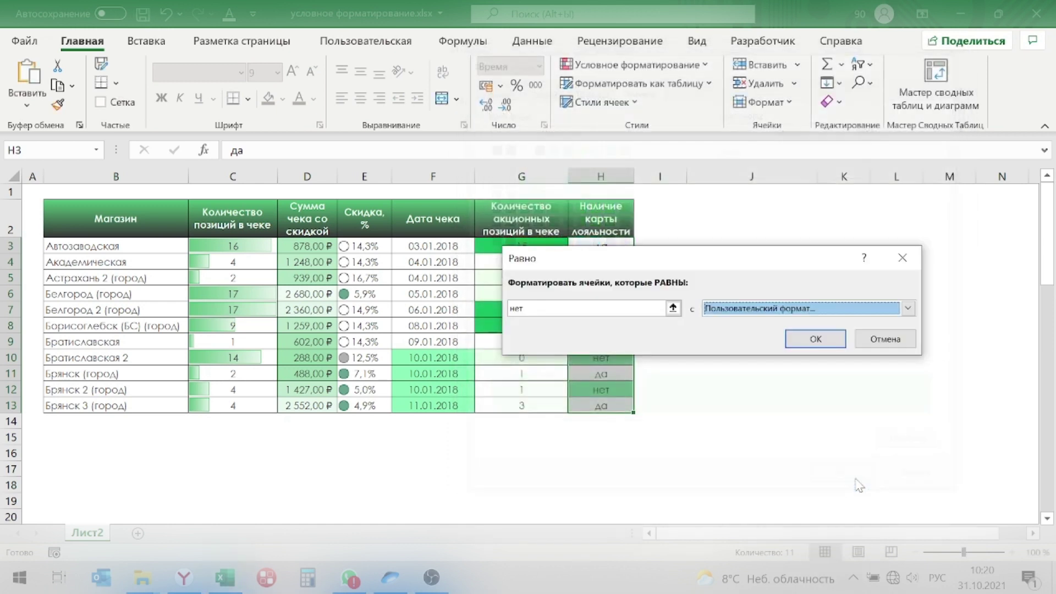
{"action": "left_click", "coordinate": [814, 338]}
{"action": "left_click", "coordinate": [793, 406]}
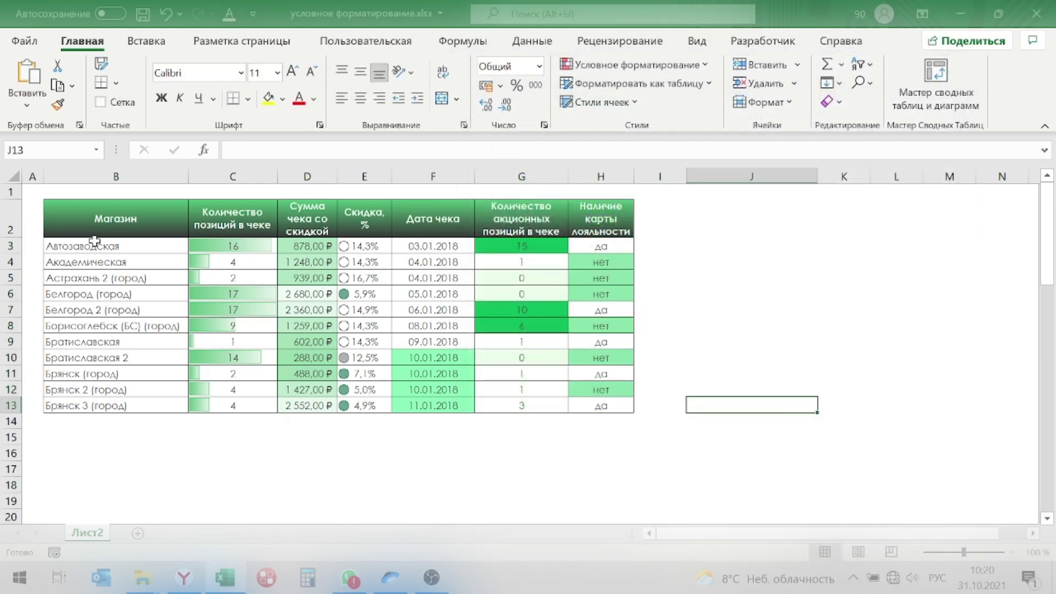
- Add a Text That Contains rule on B3:B13 giving names with 'город' a light-green fill
{"action": "left_click_drag", "start_coordinate": [95, 240], "coordinate": [104, 398]}
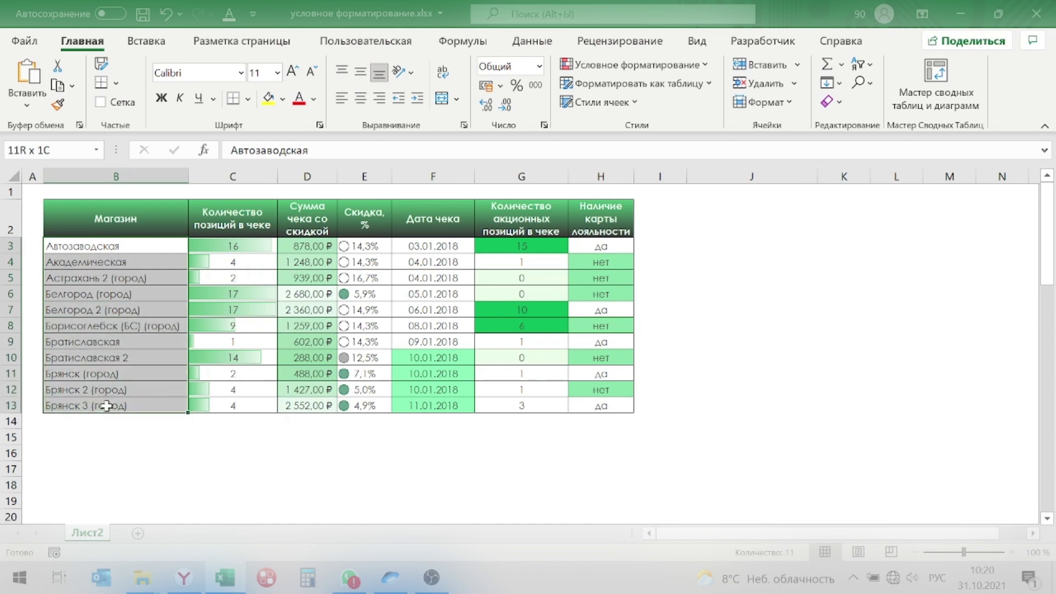
{"action": "left_click", "coordinate": [702, 67]}
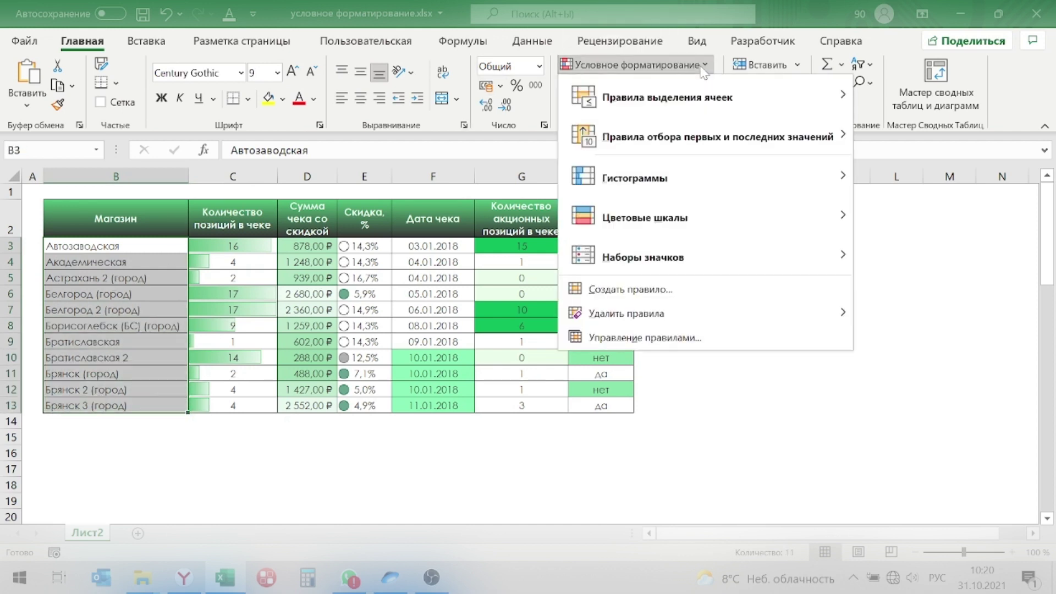
{"action": "mouse_move", "coordinate": [666, 98]}
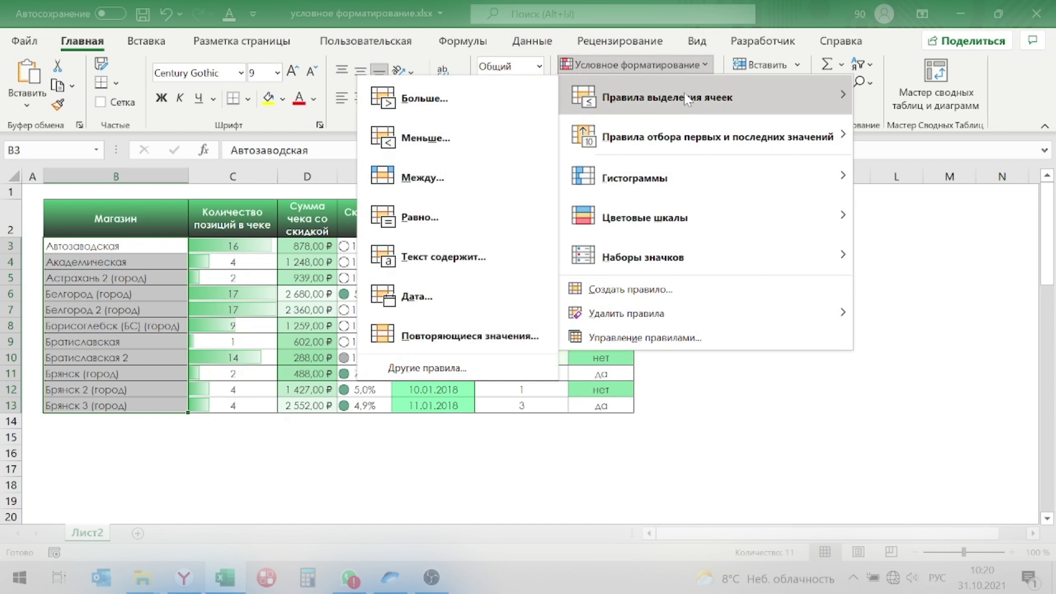
{"action": "left_click", "coordinate": [428, 264]}
{"action": "type", "text": "город"}
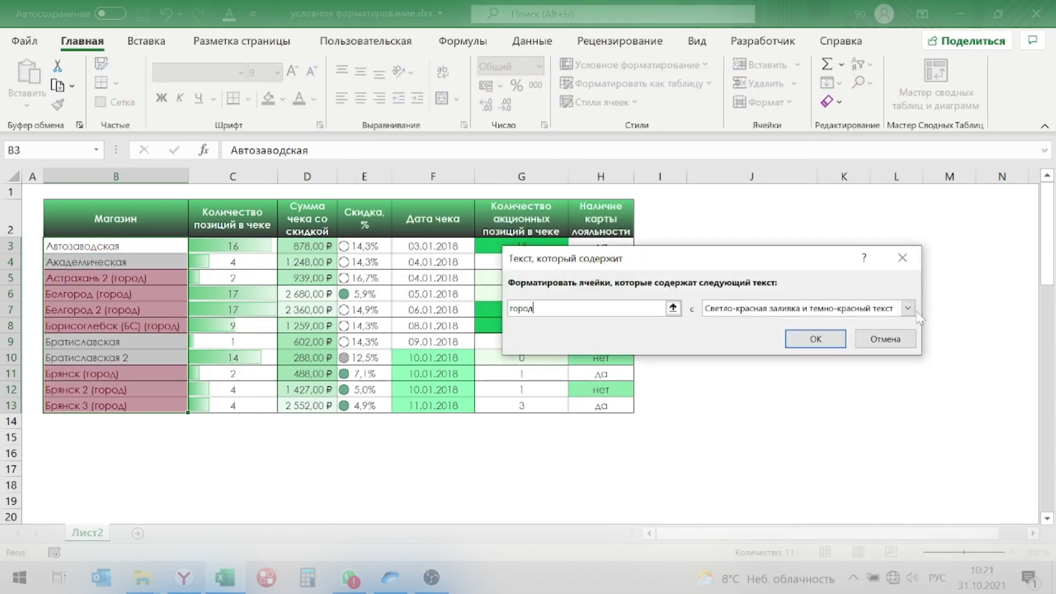
{"action": "left_click", "coordinate": [908, 309]}
{"action": "left_click", "coordinate": [732, 398]}
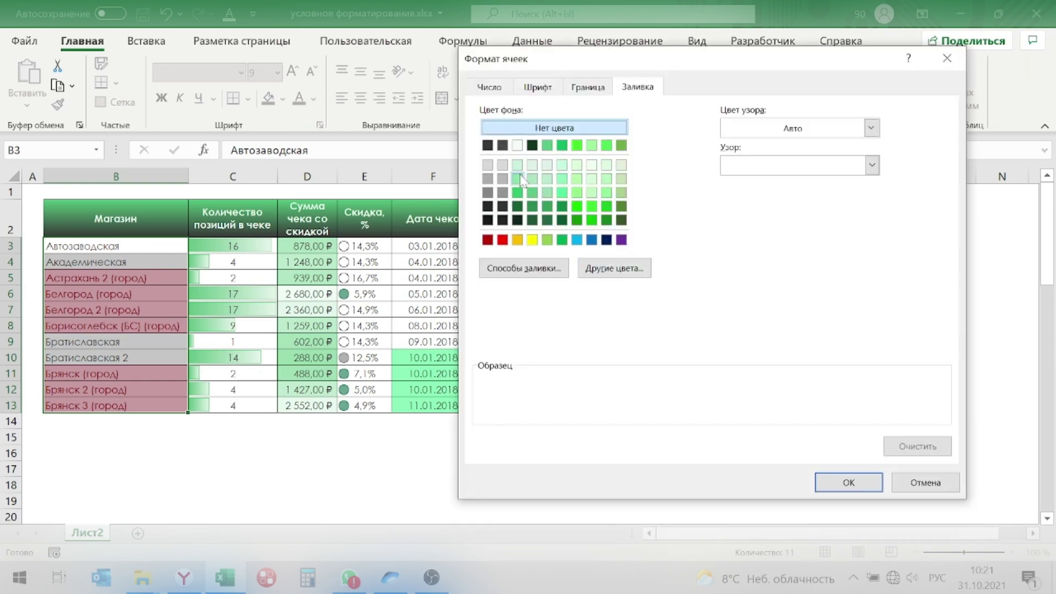
{"action": "left_click", "coordinate": [518, 179]}
{"action": "left_click", "coordinate": [844, 484]}
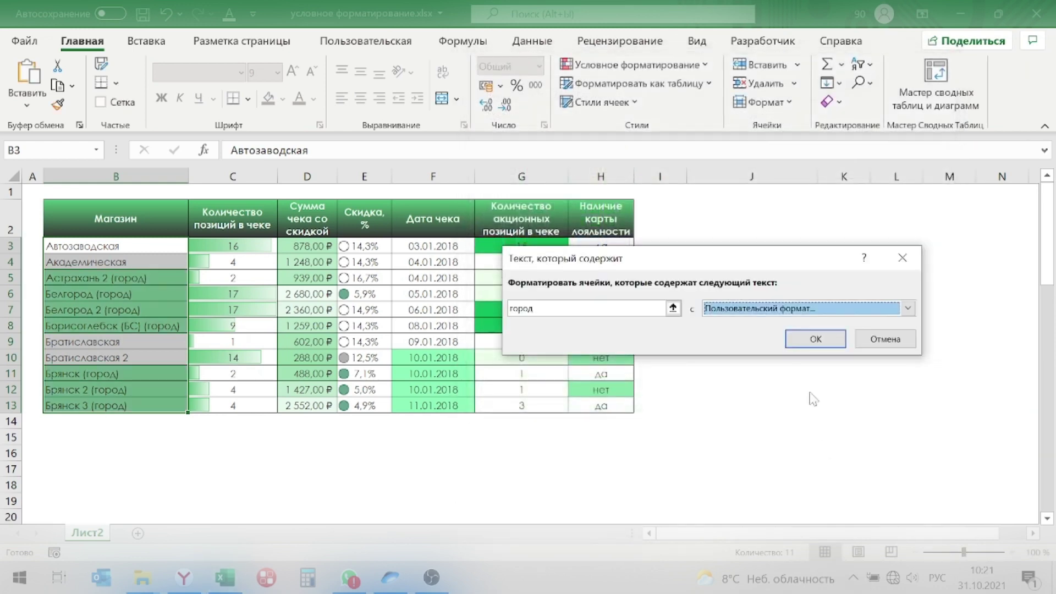
{"action": "left_click", "coordinate": [807, 337]}
{"action": "left_click", "coordinate": [780, 391]}
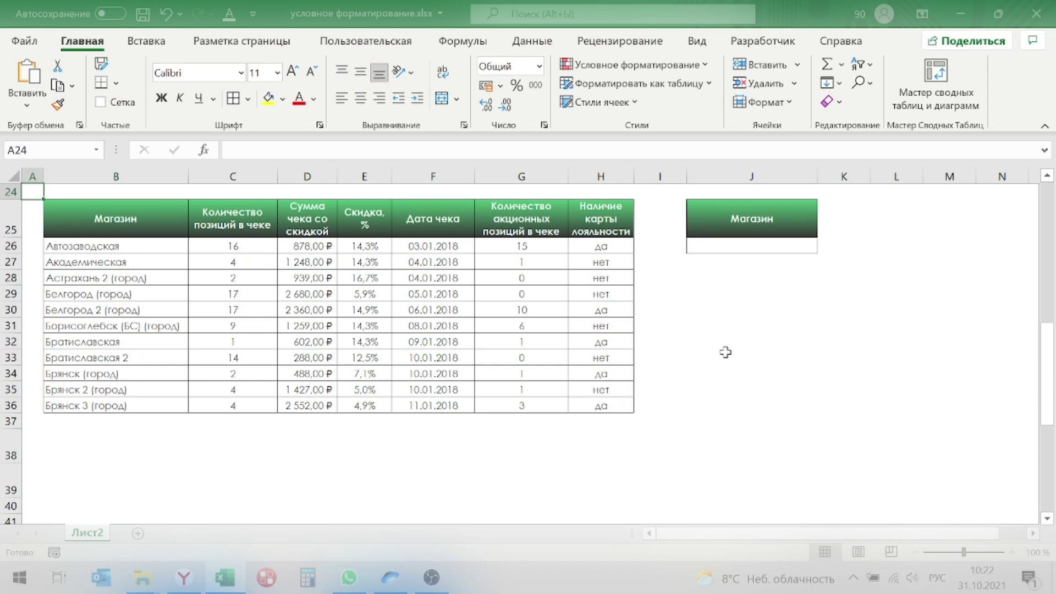
- Add List data validation to J26 with source B26:B36 store names
{"action": "left_click", "coordinate": [771, 248]}
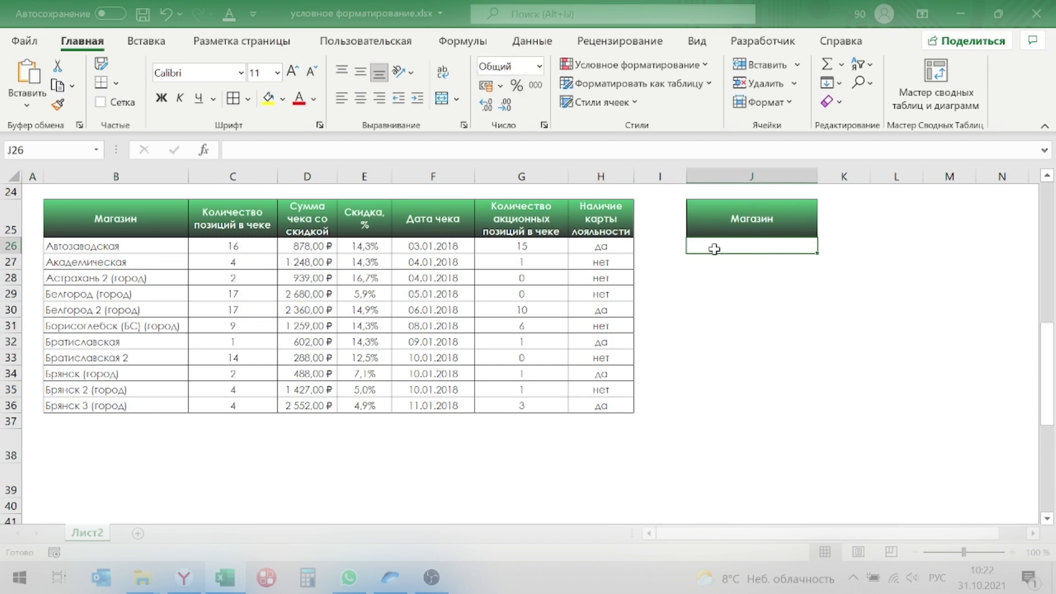
{"action": "left_click", "coordinate": [534, 45]}
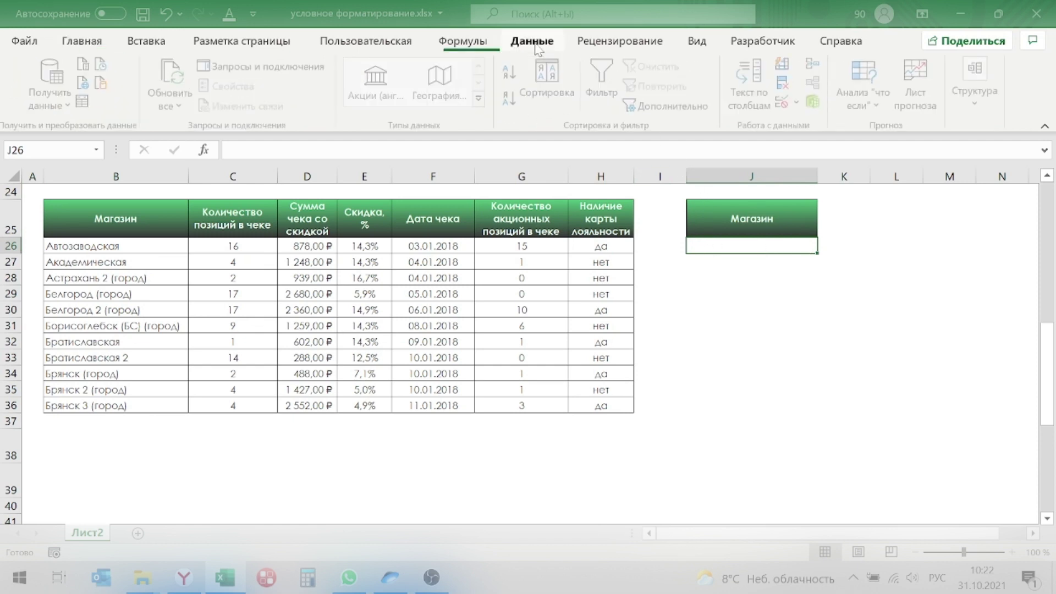
{"action": "left_click", "coordinate": [786, 102]}
{"action": "left_click", "coordinate": [649, 232]}
{"action": "left_click", "coordinate": [595, 286]}
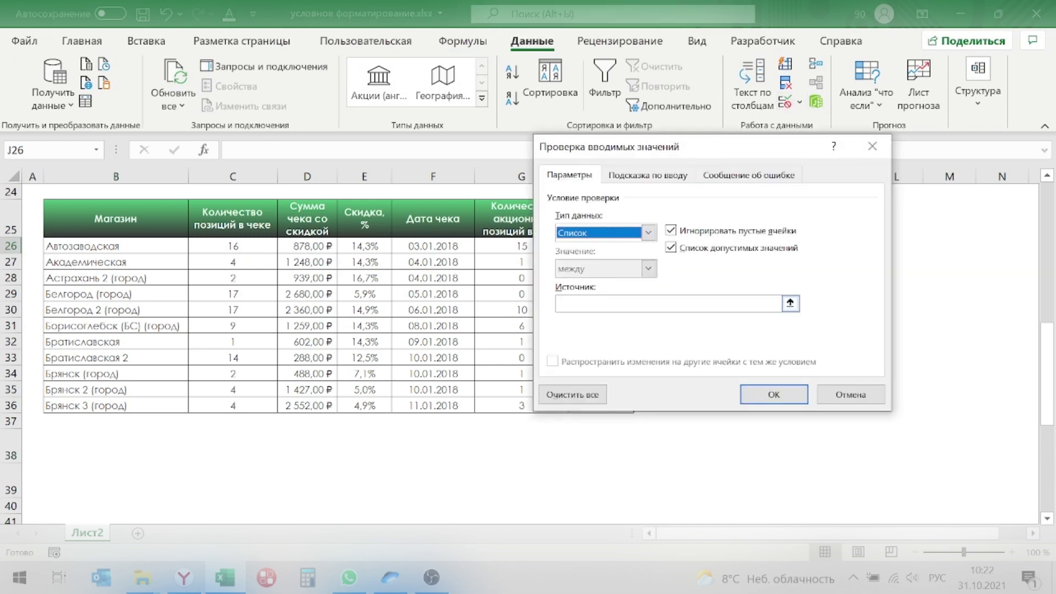
{"action": "left_click", "coordinate": [668, 303]}
{"action": "left_click_drag", "start_coordinate": [77, 246], "coordinate": [71, 405]}
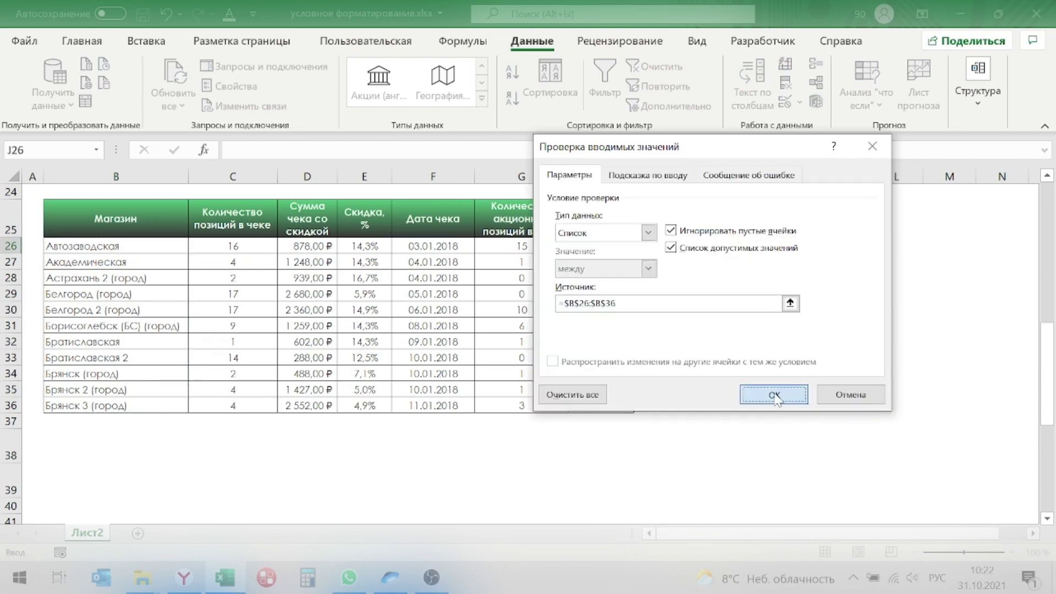
{"action": "left_click", "coordinate": [774, 394]}
- Pick Автозаводская from J26's dropdown, then select store names B26:B36
{"action": "left_click", "coordinate": [824, 247]}
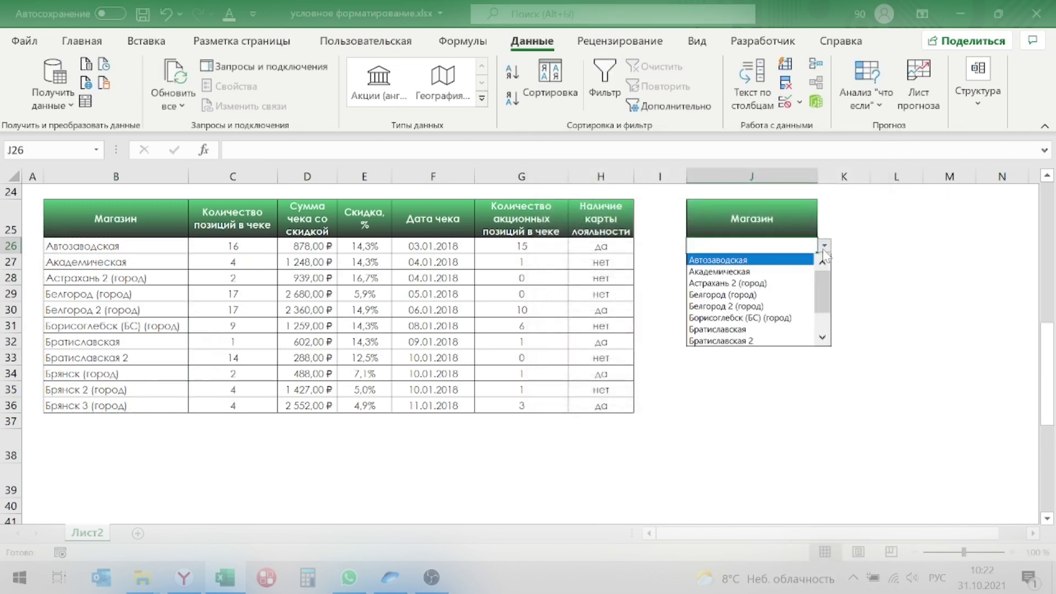
{"action": "mouse_move", "coordinate": [823, 298]}
{"action": "left_mouse_down"}
{"action": "mouse_move", "coordinate": [828, 324]}
{"action": "mouse_move", "coordinate": [829, 275]}
{"action": "left_mouse_up"}
{"action": "left_click", "coordinate": [728, 260]}
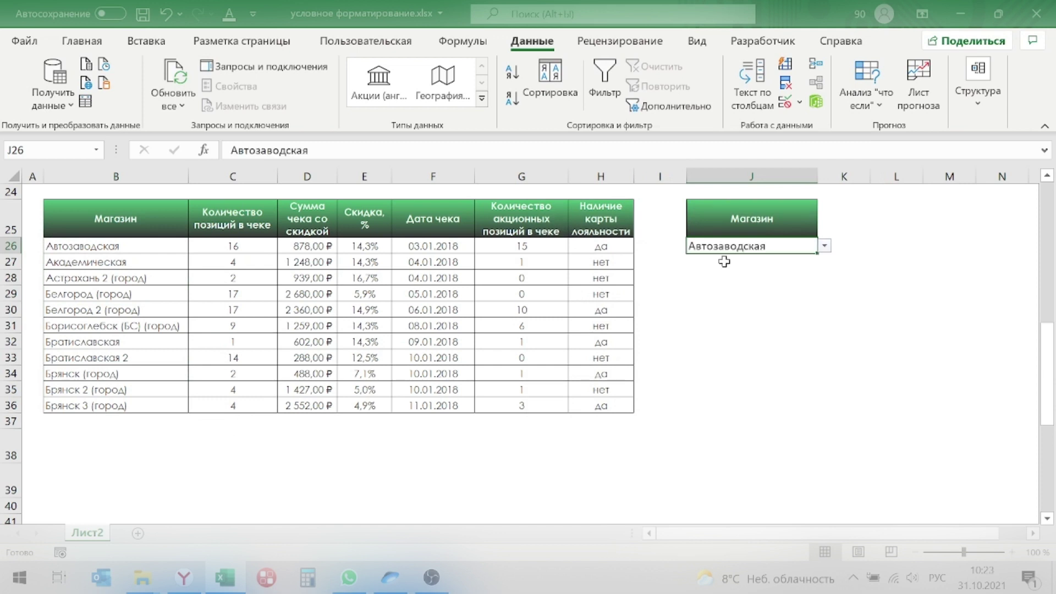
{"action": "left_click", "coordinate": [825, 247]}
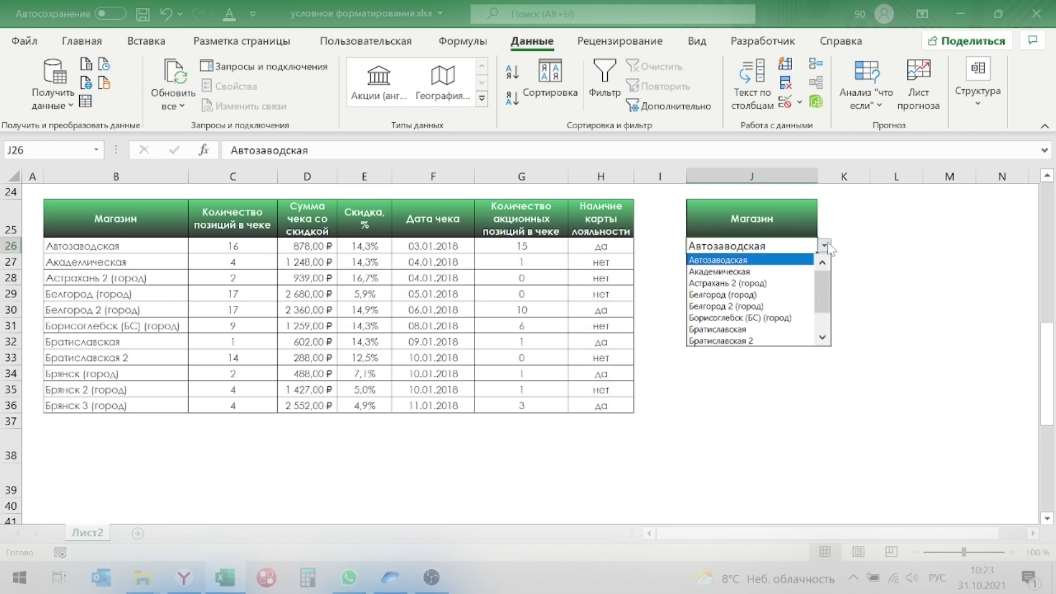
{"action": "left_click", "coordinate": [813, 259]}
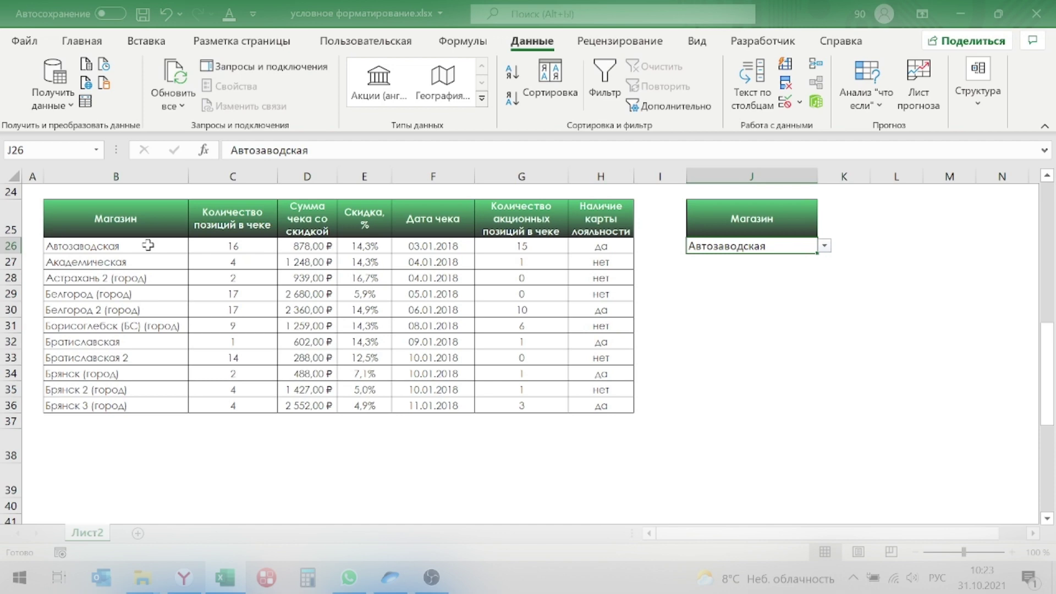
{"action": "left_click_drag", "start_coordinate": [151, 241], "coordinate": [142, 405]}
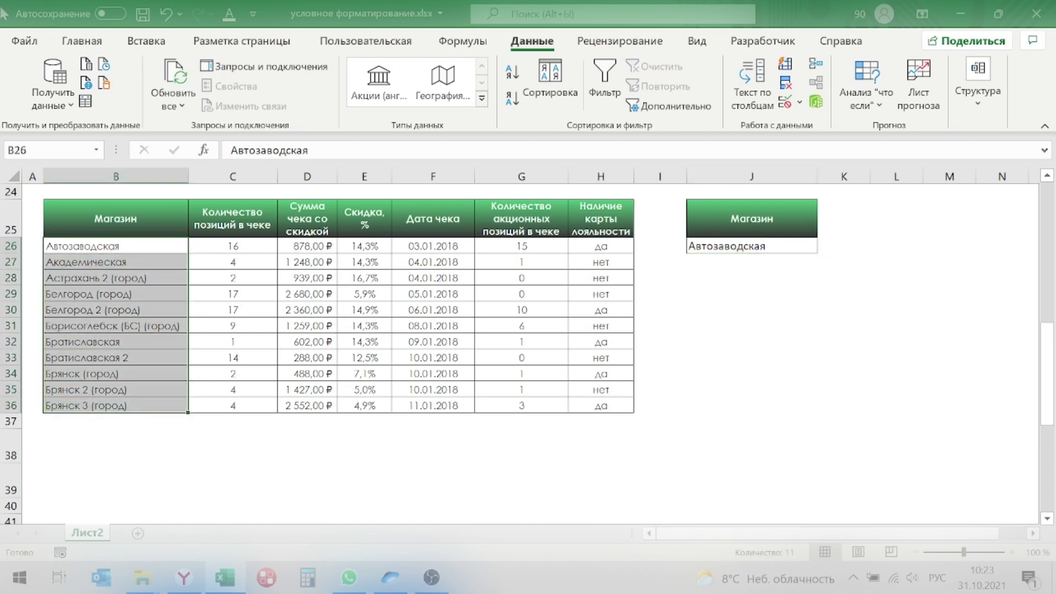
- Start a formula-based rule on B26:B36 with the formula =$J$26=$B$26
{"action": "left_click", "coordinate": [65, 44]}
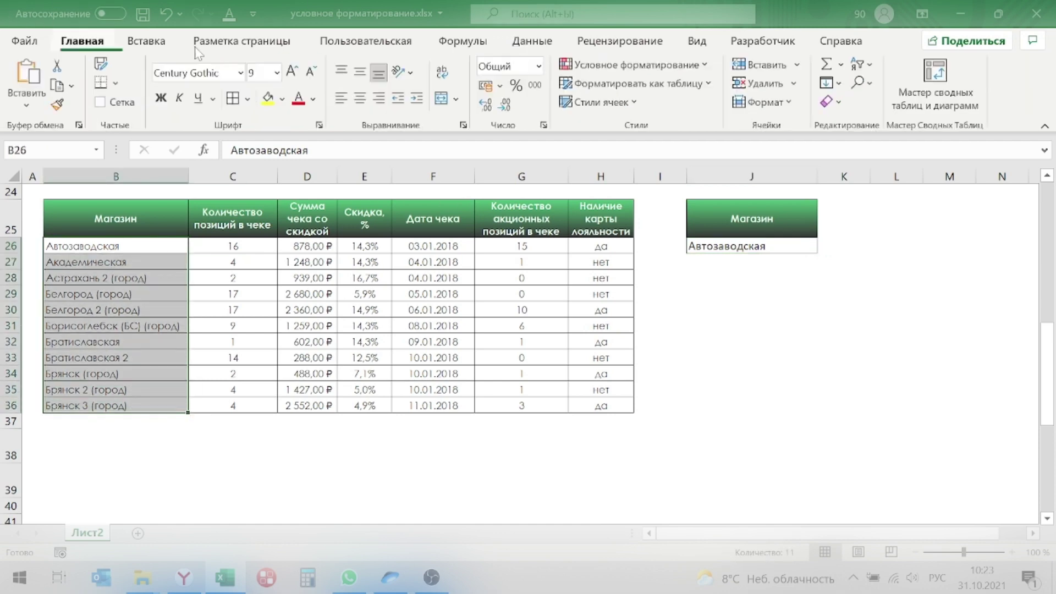
{"action": "left_click", "coordinate": [704, 65]}
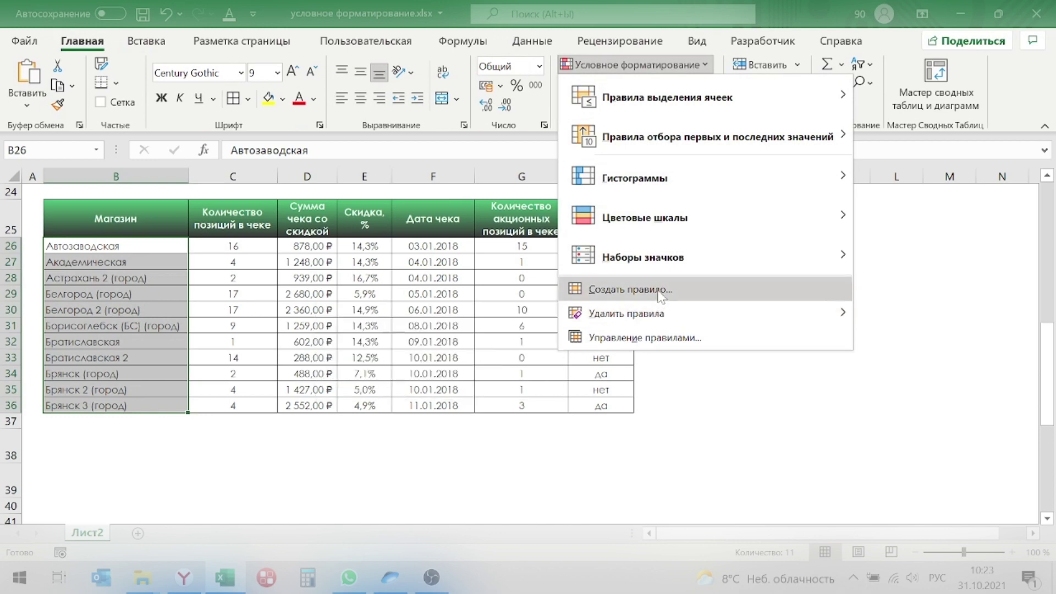
{"action": "left_click", "coordinate": [663, 290]}
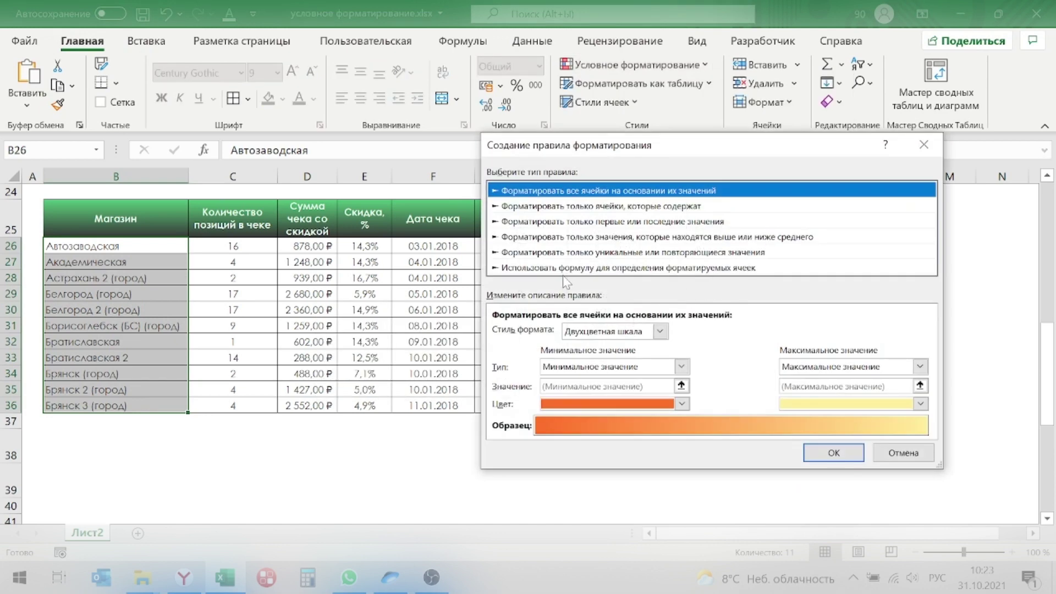
{"action": "left_click", "coordinate": [550, 269]}
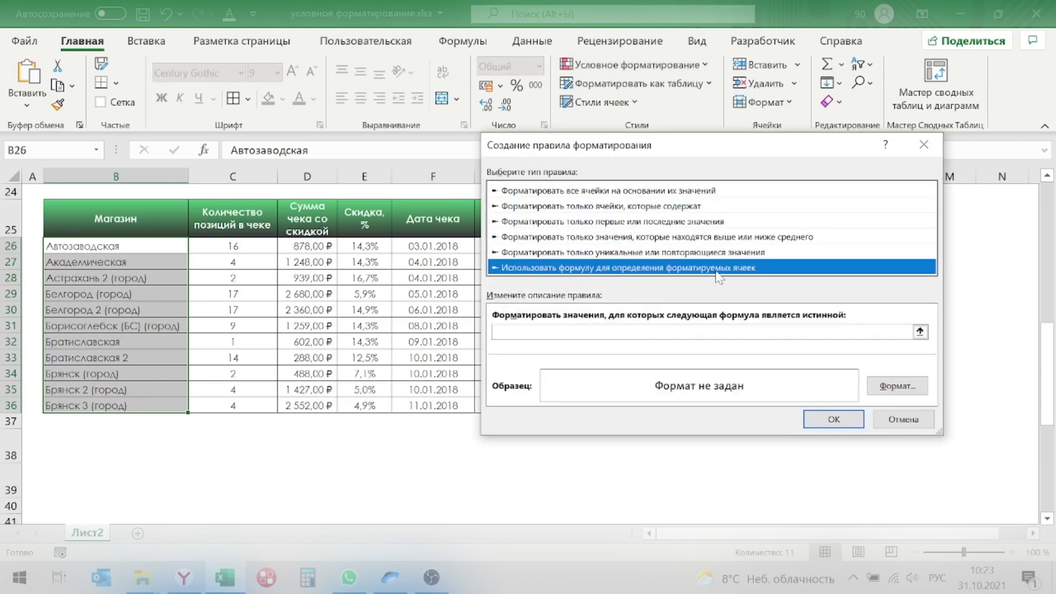
{"action": "mouse_move", "coordinate": [726, 146]}
{"action": "left_mouse_down"}
{"action": "mouse_move", "coordinate": [630, 122]}
{"action": "mouse_move", "coordinate": [381, 167]}
{"action": "left_mouse_up"}
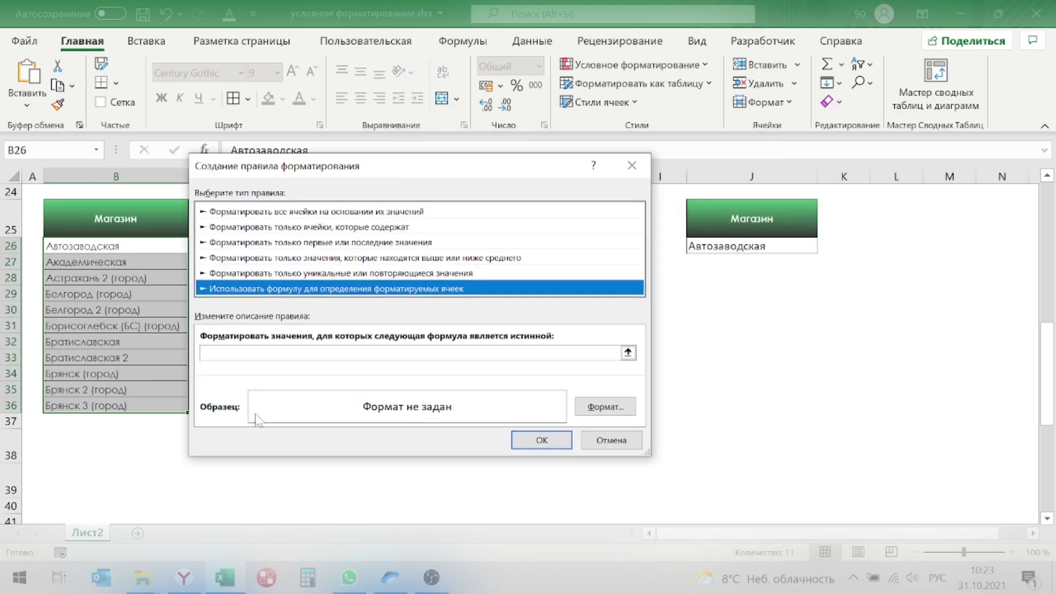
{"action": "left_click", "coordinate": [759, 247]}
{"action": "type", "text": "="}
{"action": "left_click", "coordinate": [159, 246]}
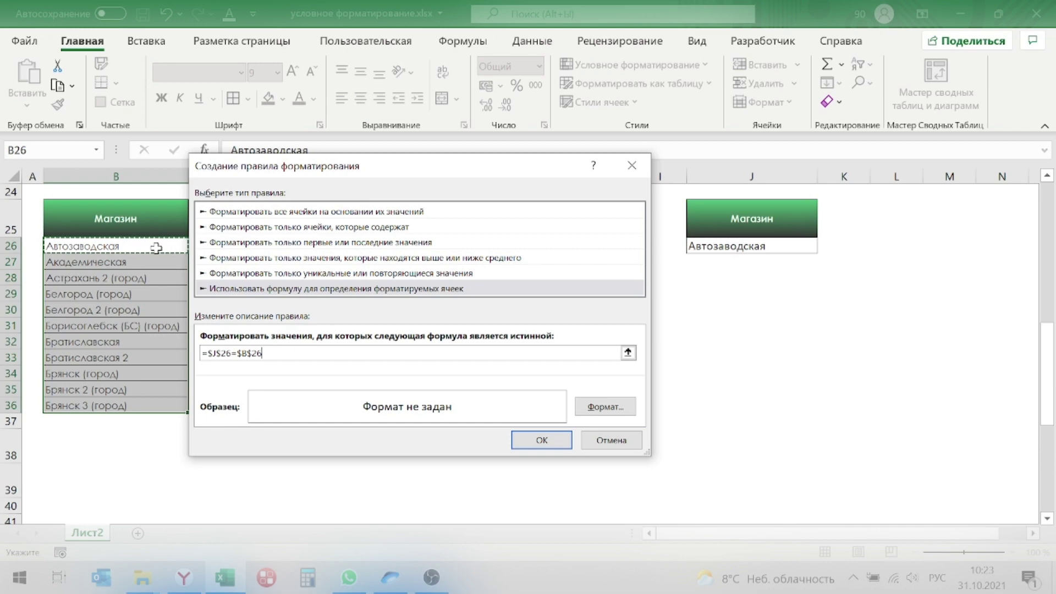
- Give the rule a light-green fill and create it, then reselect B26:B36
{"action": "left_click", "coordinate": [605, 407]}
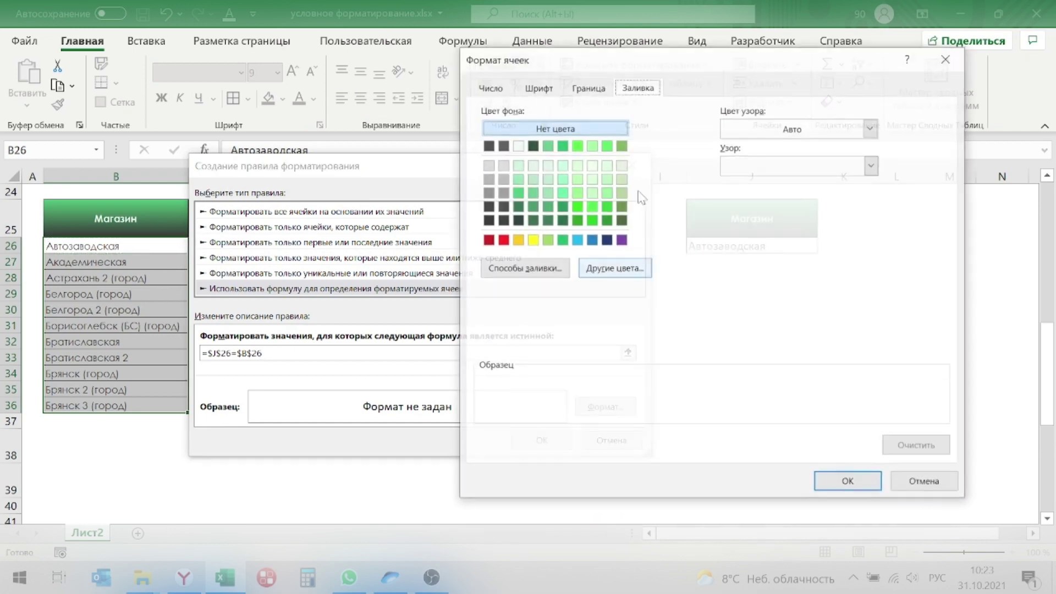
{"action": "left_click", "coordinate": [563, 179]}
{"action": "left_click", "coordinate": [828, 483]}
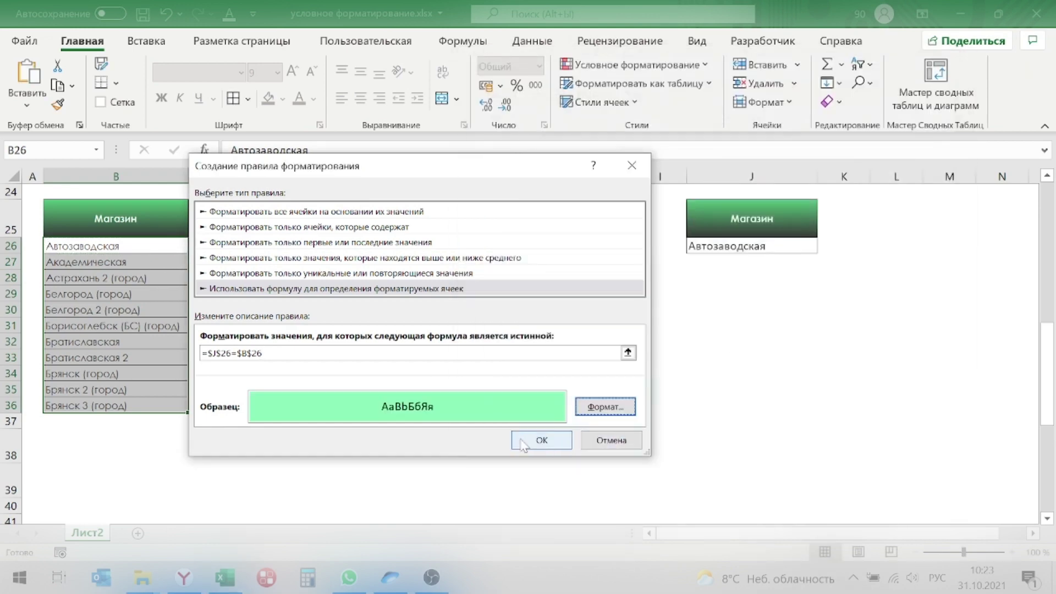
{"action": "left_click", "coordinate": [555, 443]}
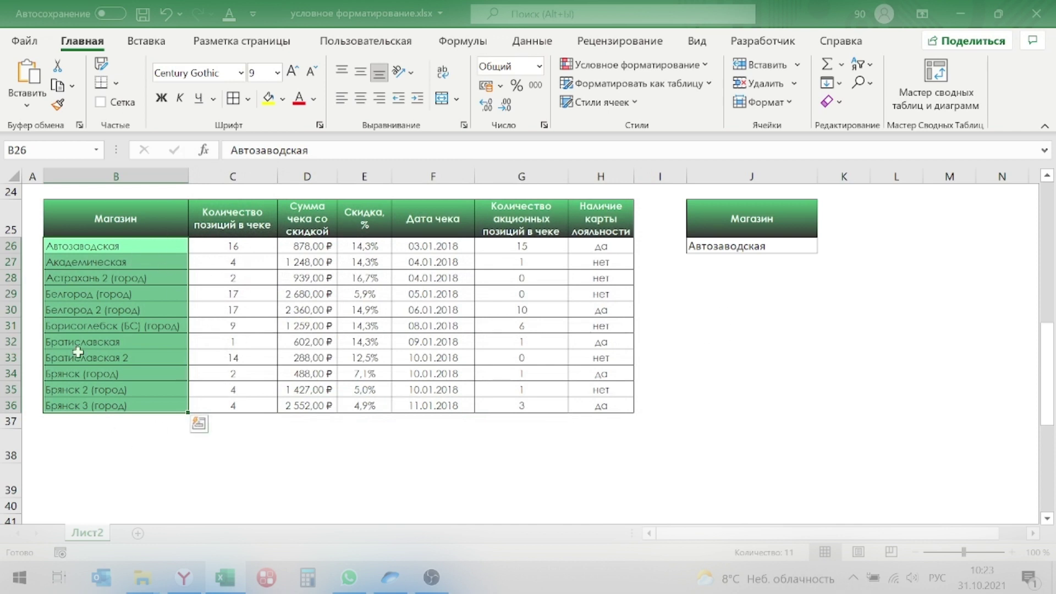
{"action": "left_click", "coordinate": [777, 246]}
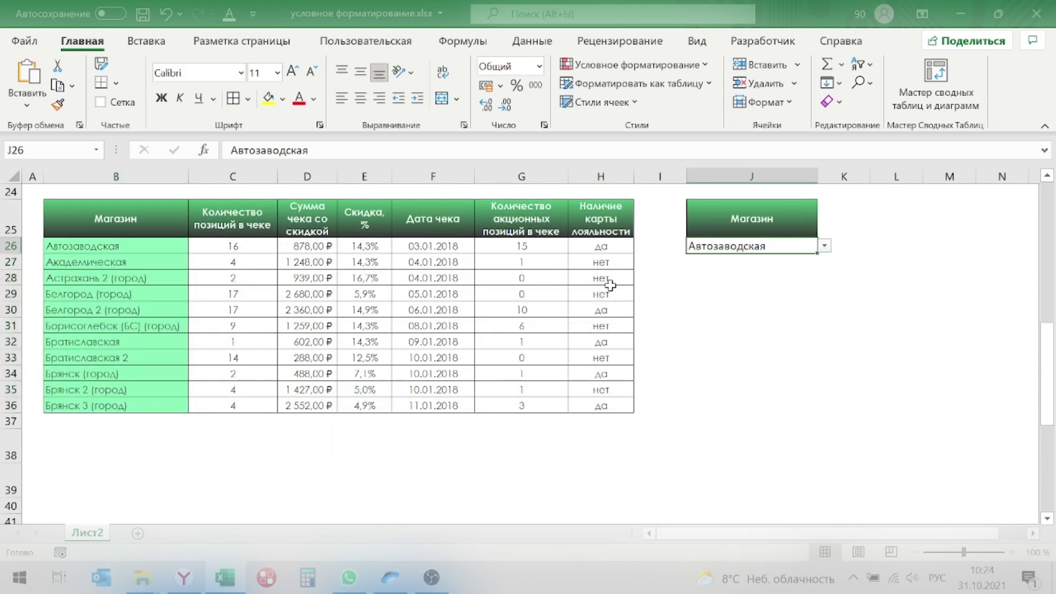
{"action": "left_click_drag", "start_coordinate": [137, 246], "coordinate": [120, 405]}
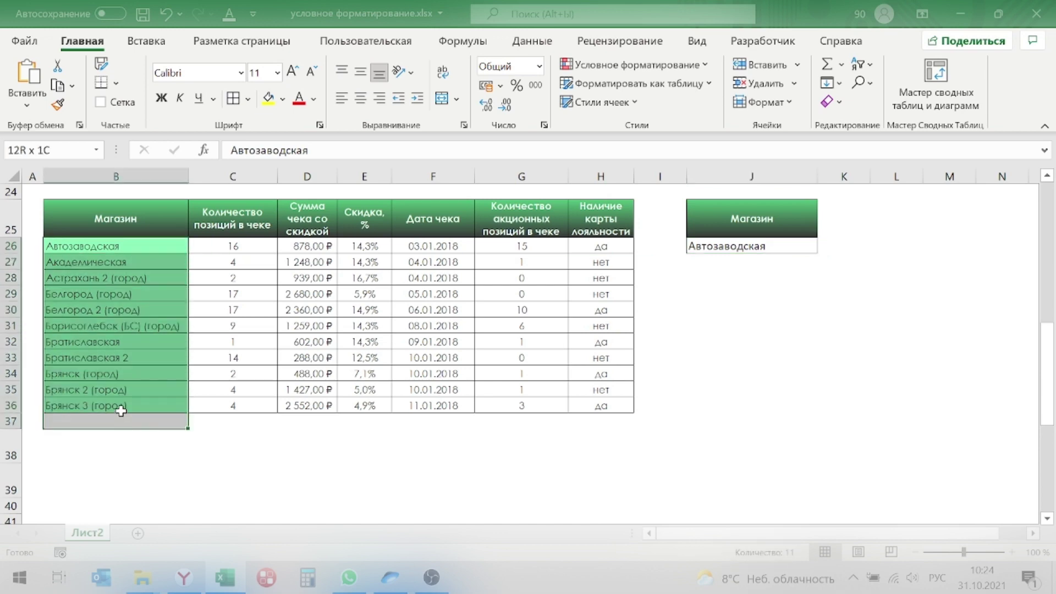
- Edit the existing rule's formula to =$J$26=$B26 and apply it from the Rules Manager
{"action": "left_click", "coordinate": [703, 67]}
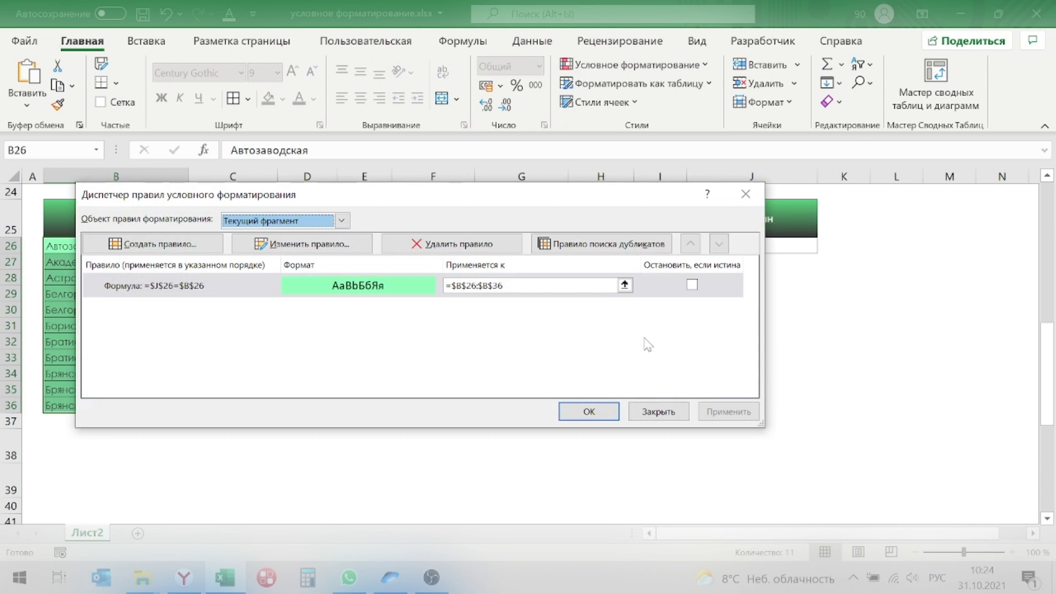
{"action": "double_click", "coordinate": [292, 367]}
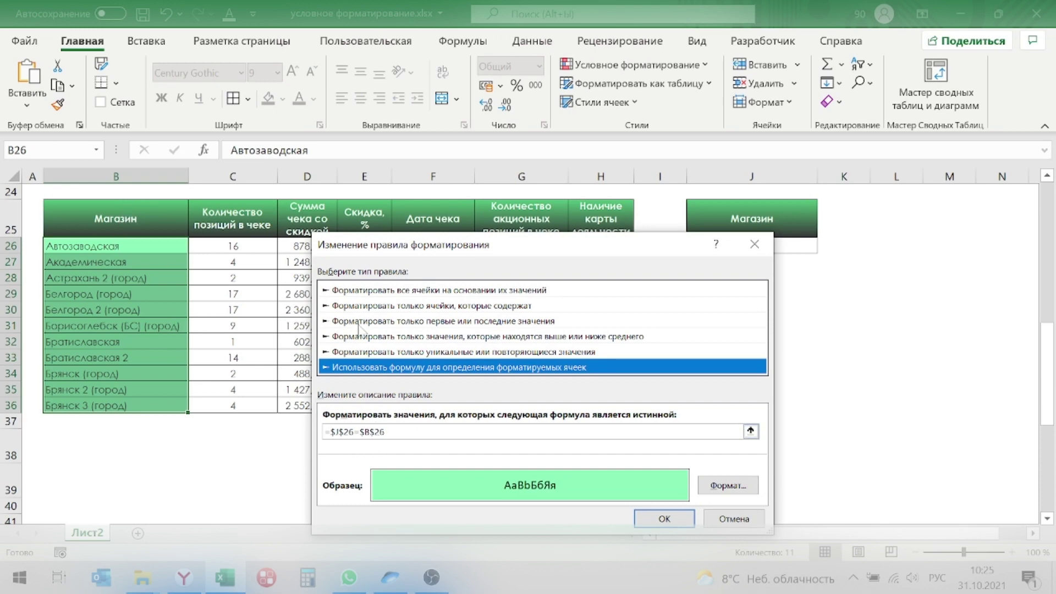
{"action": "left_click_drag", "start_coordinate": [688, 244], "coordinate": [602, 245]}
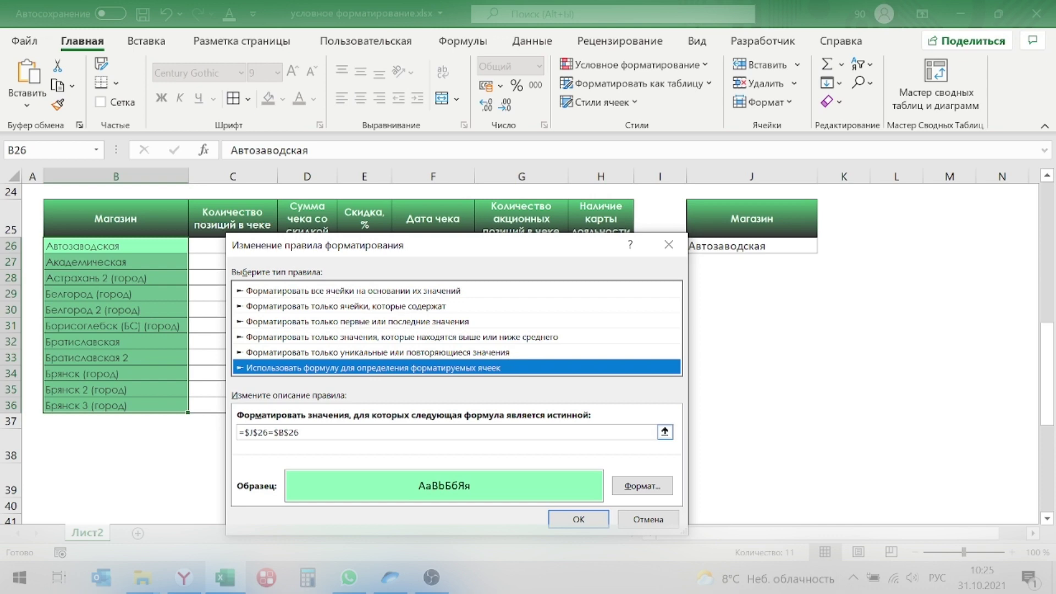
{"action": "left_click", "coordinate": [594, 520]}
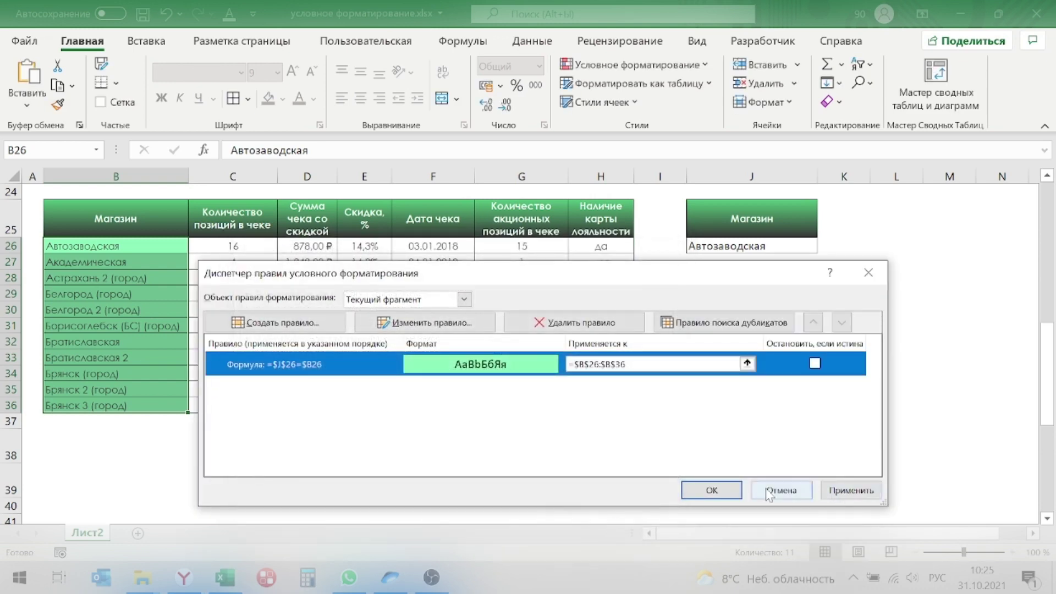
{"action": "left_click", "coordinate": [721, 487]}
{"action": "left_click", "coordinate": [758, 324]}
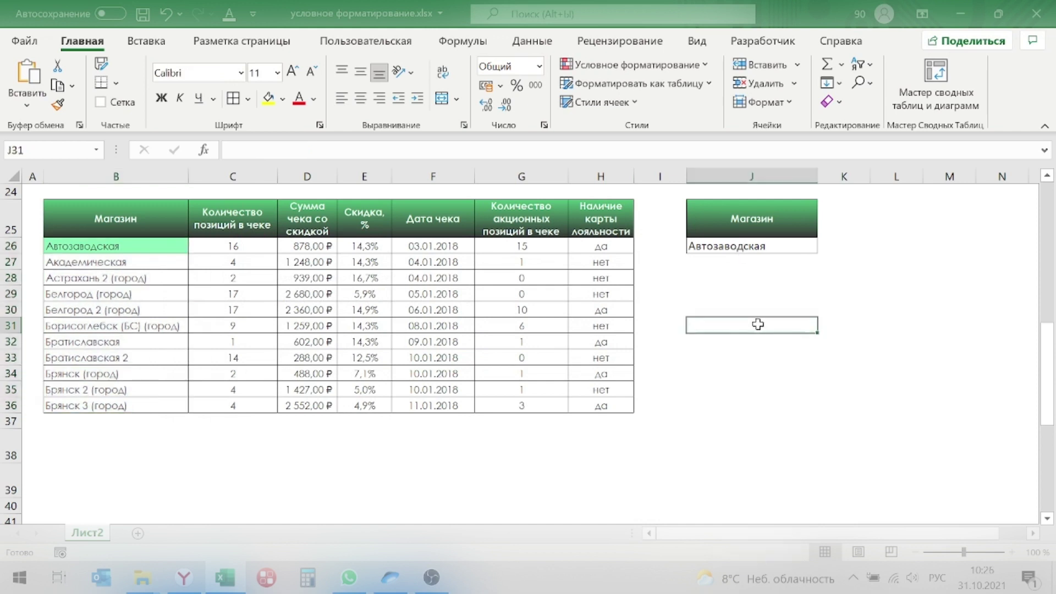
- Set J26's dropdown to Братиславская, after briefly choosing Академическая
{"action": "left_click", "coordinate": [164, 248]}
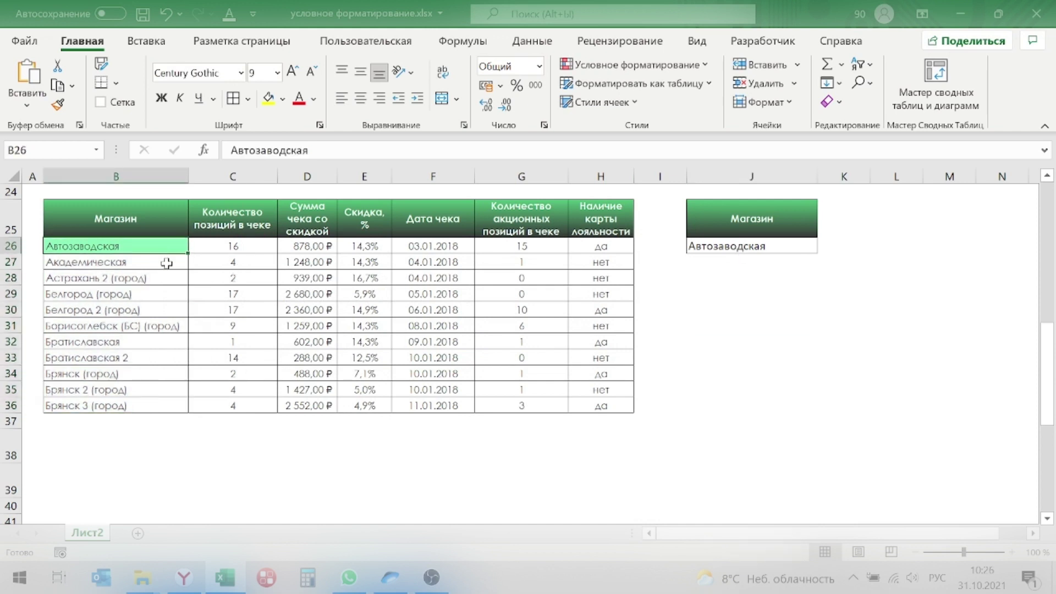
{"action": "left_click", "coordinate": [703, 279]}
{"action": "left_click", "coordinate": [740, 246]}
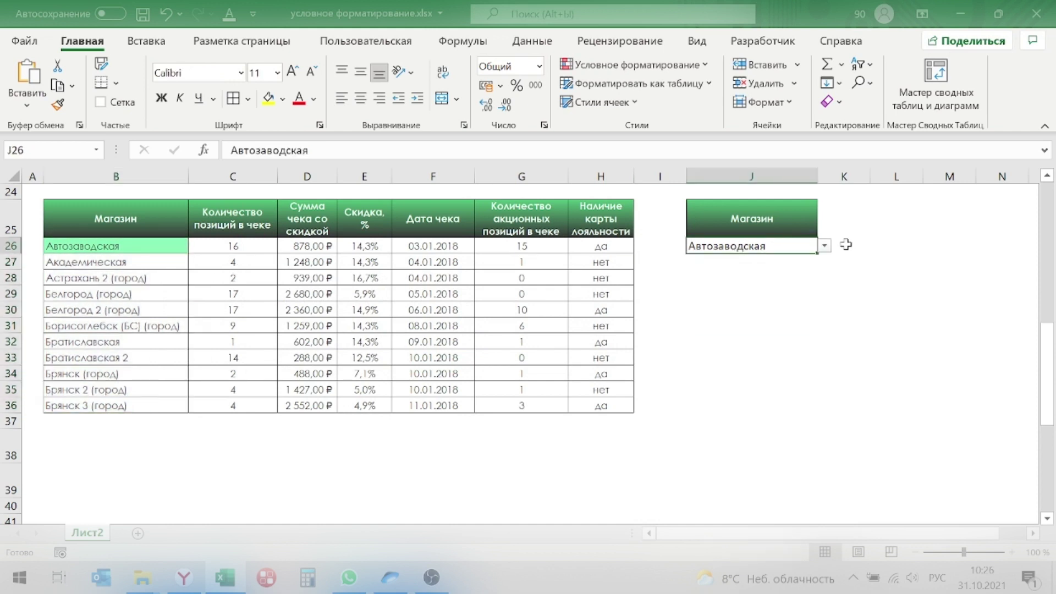
{"action": "left_click", "coordinate": [825, 247]}
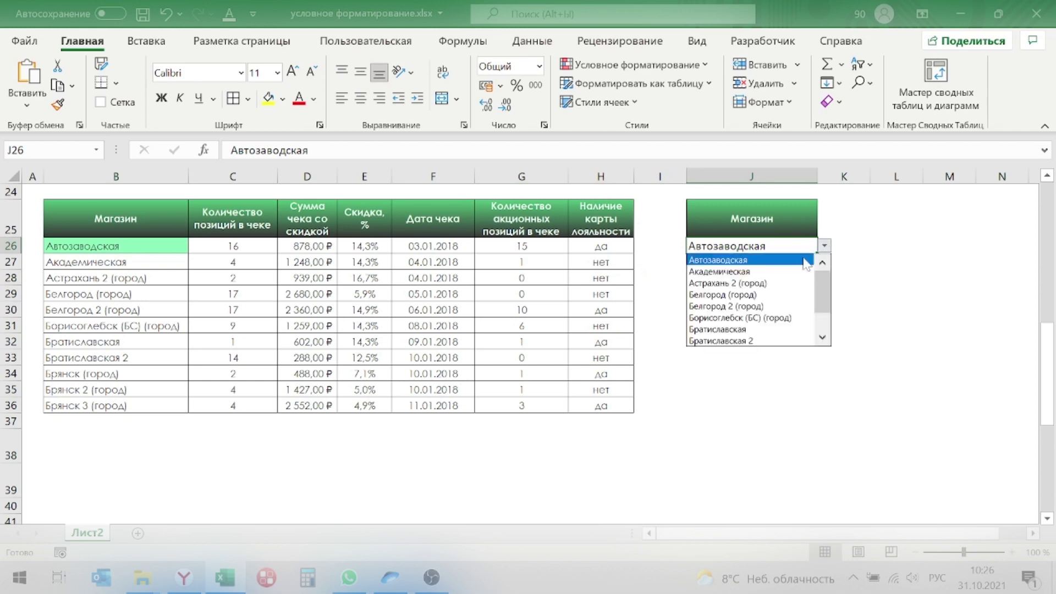
{"action": "left_click", "coordinate": [798, 271]}
{"action": "left_click", "coordinate": [825, 246]}
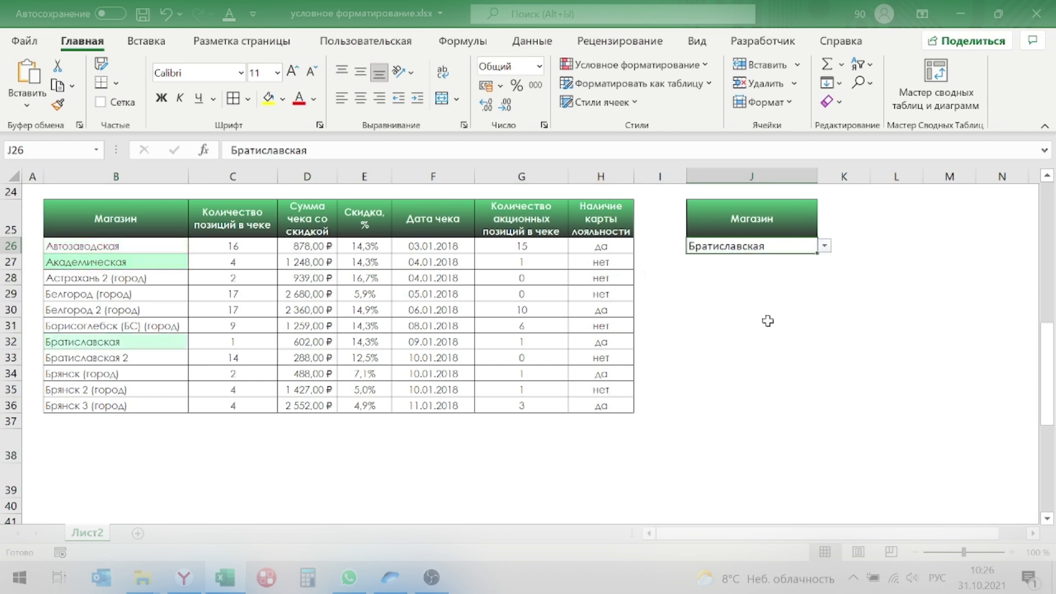
{"action": "left_click", "coordinate": [767, 326]}
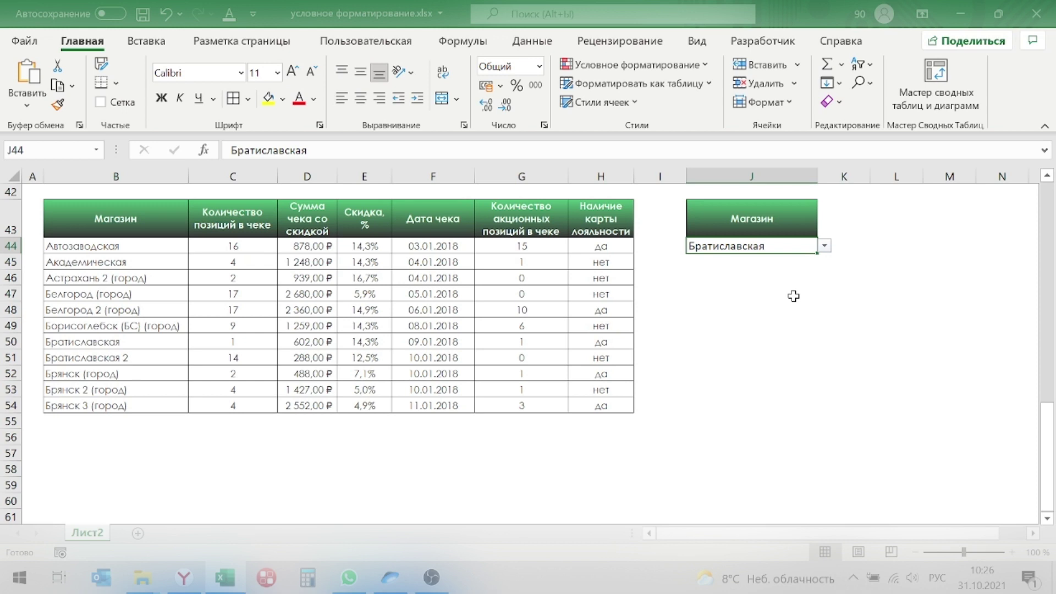
- Select the Братиславская row, then the second receipts table B44:H54
{"action": "left_click", "coordinate": [116, 343]}
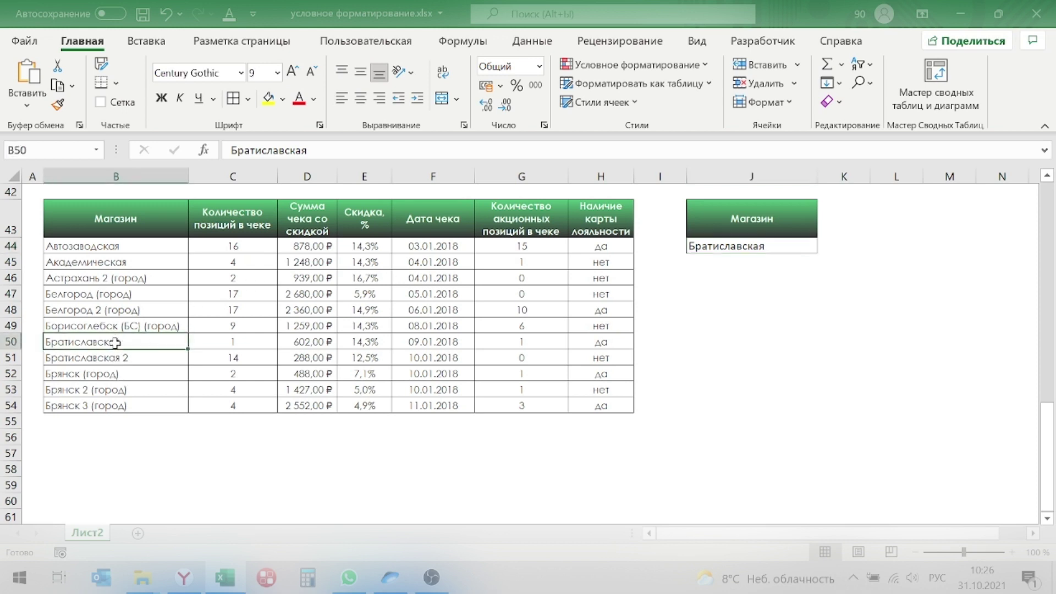
{"action": "left_click_drag", "start_coordinate": [143, 344], "coordinate": [631, 344]}
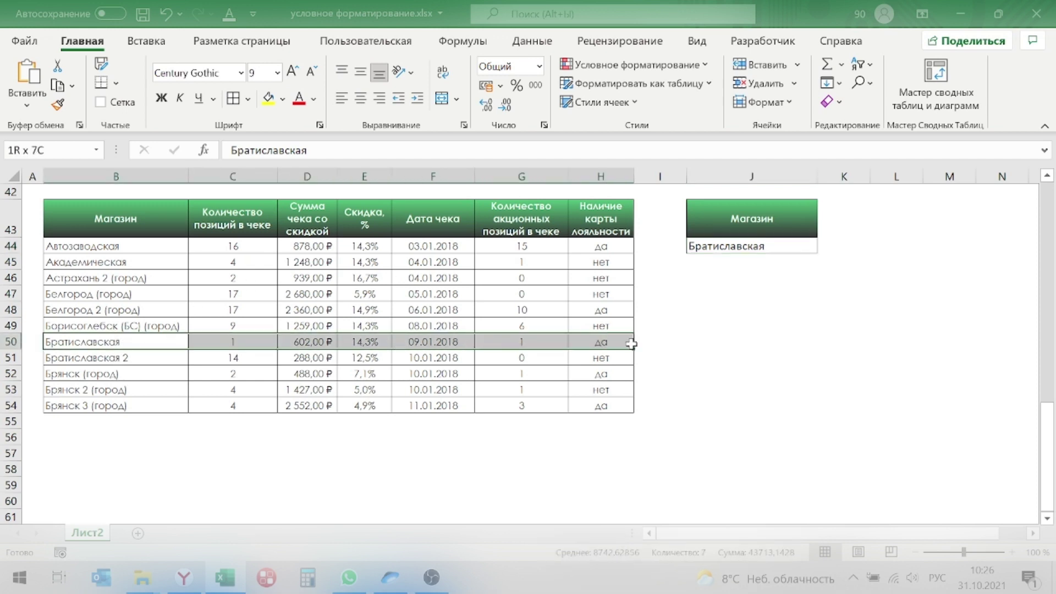
{"action": "left_click", "coordinate": [714, 346]}
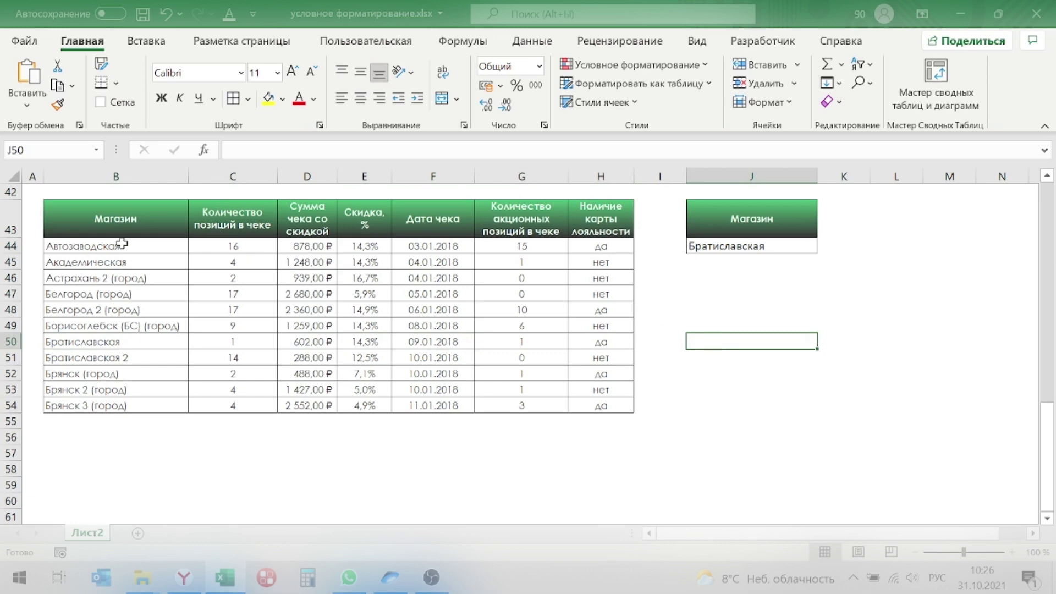
{"action": "left_click_drag", "start_coordinate": [119, 246], "coordinate": [602, 400]}
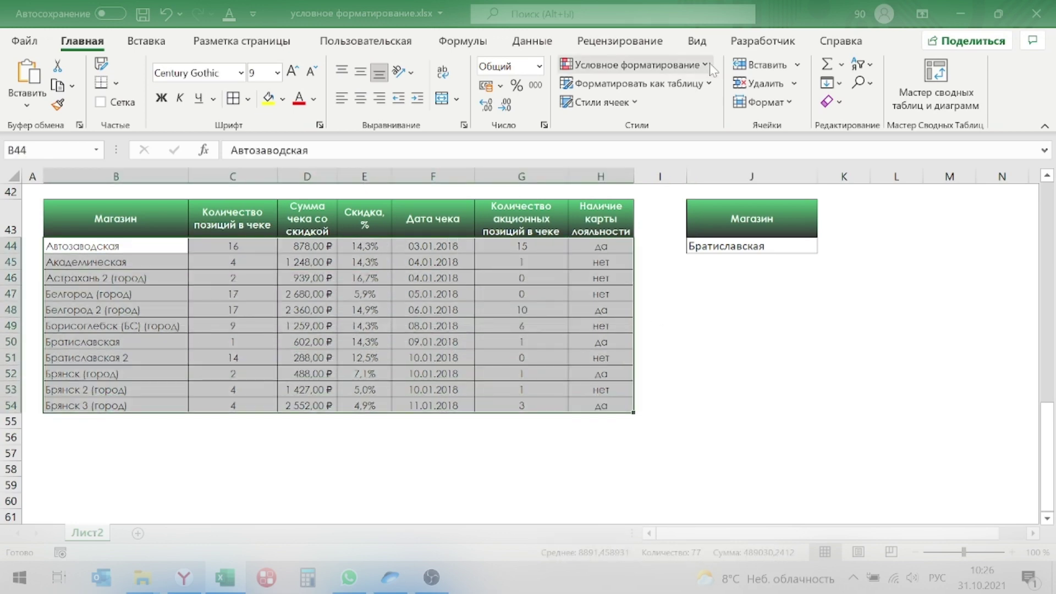
- Start a formula rule on B44:H54 with the row-relative formula =$B44=$J$44
{"action": "left_click", "coordinate": [632, 64]}
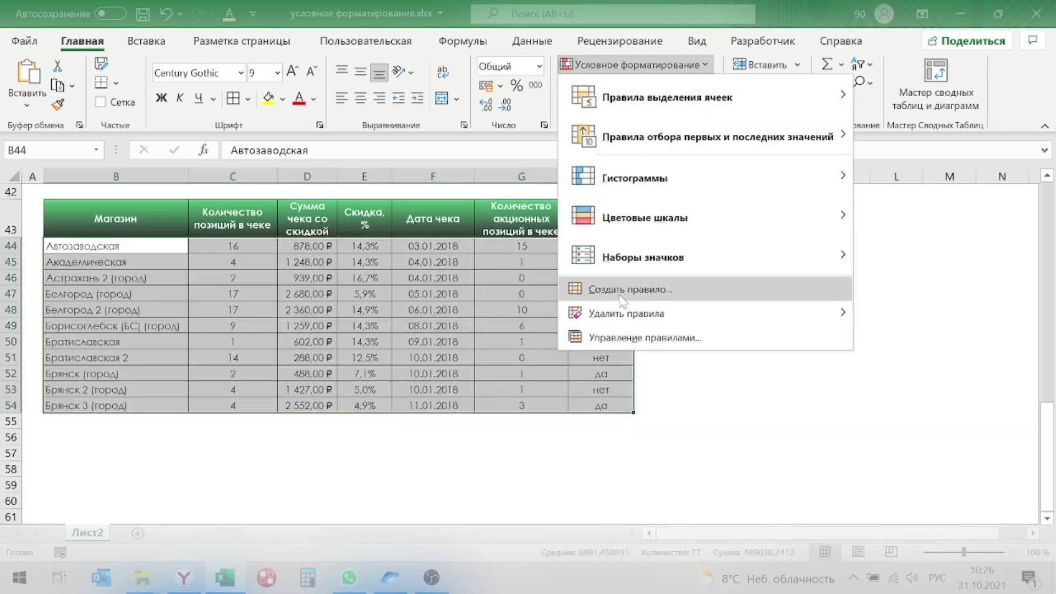
{"action": "left_click", "coordinate": [623, 290]}
{"action": "left_click", "coordinate": [431, 352]}
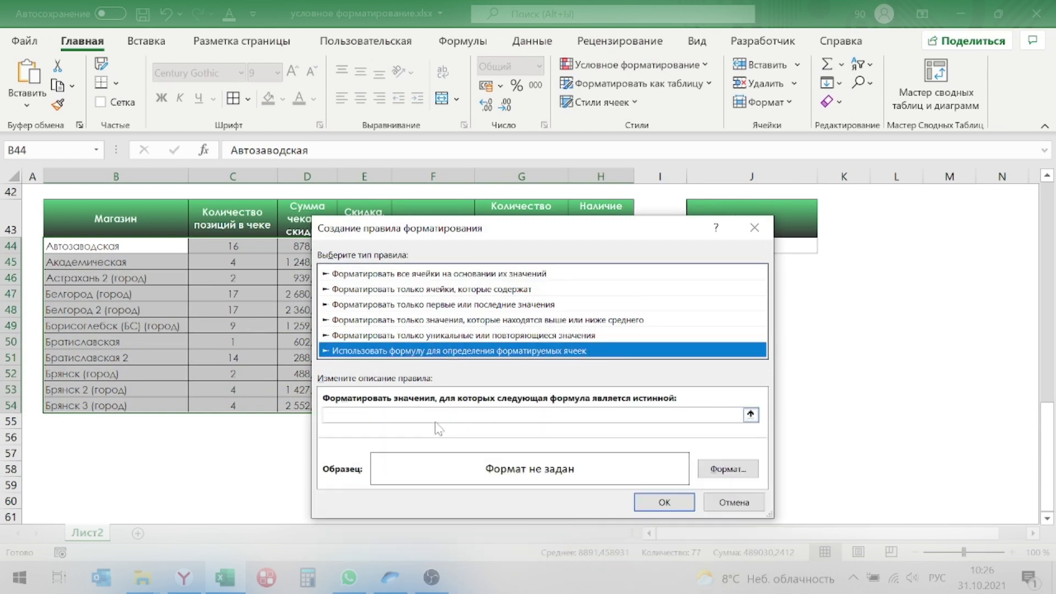
{"action": "left_click", "coordinate": [418, 415]}
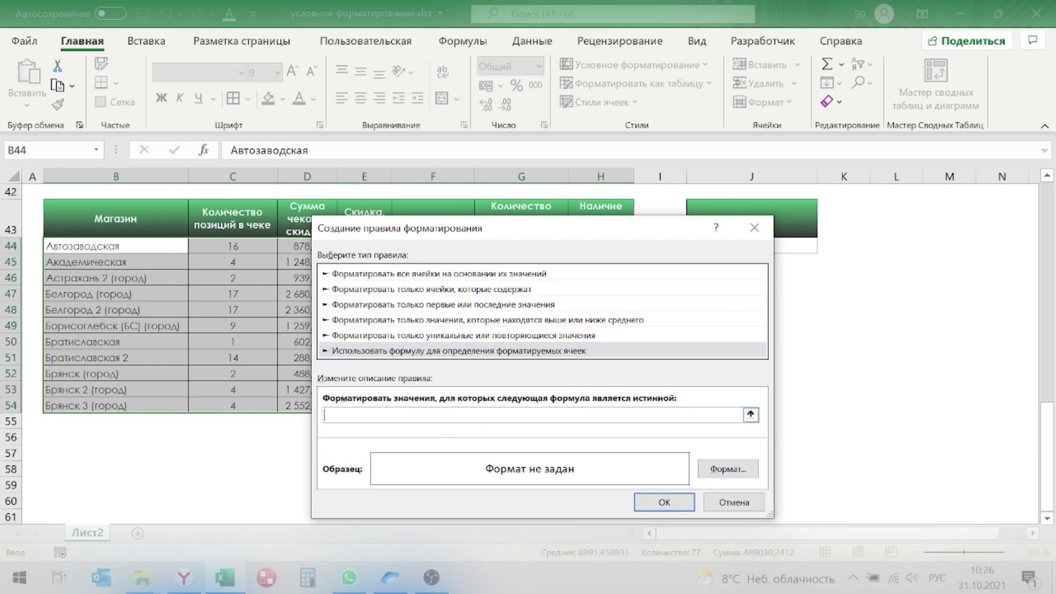
{"action": "type", "text": "="}
{"action": "left_click", "coordinate": [123, 246]}
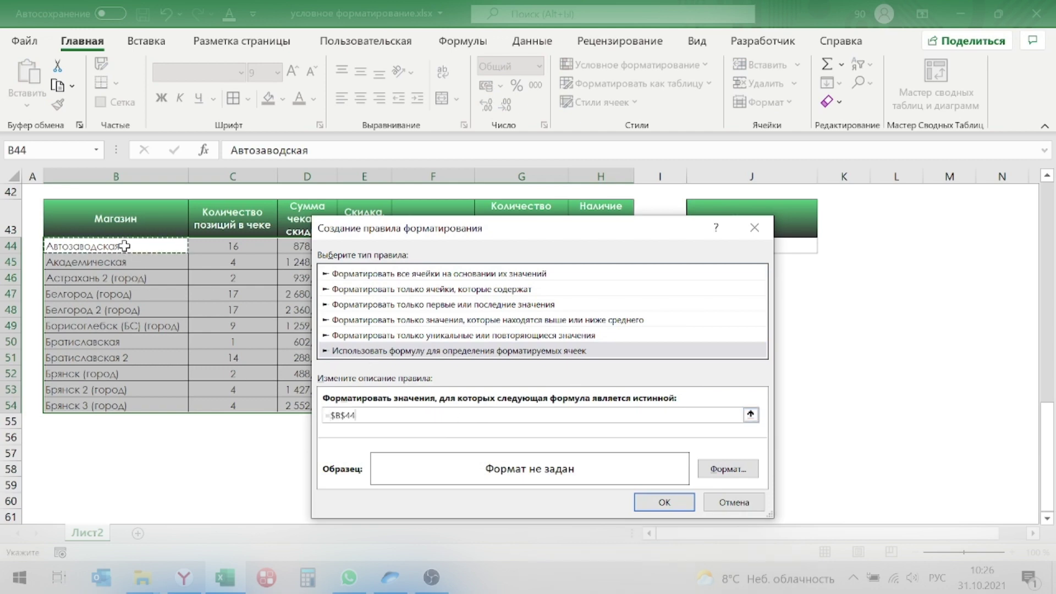
{"action": "left_click_drag", "start_coordinate": [585, 236], "coordinate": [525, 247]}
{"action": "type", "text": "="}
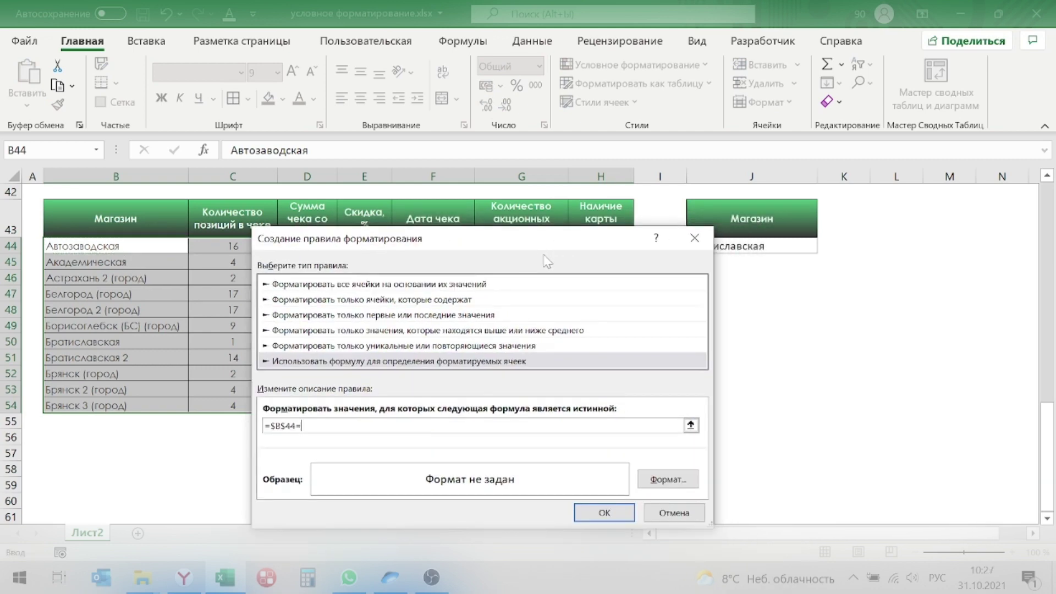
{"action": "left_click", "coordinate": [806, 249]}
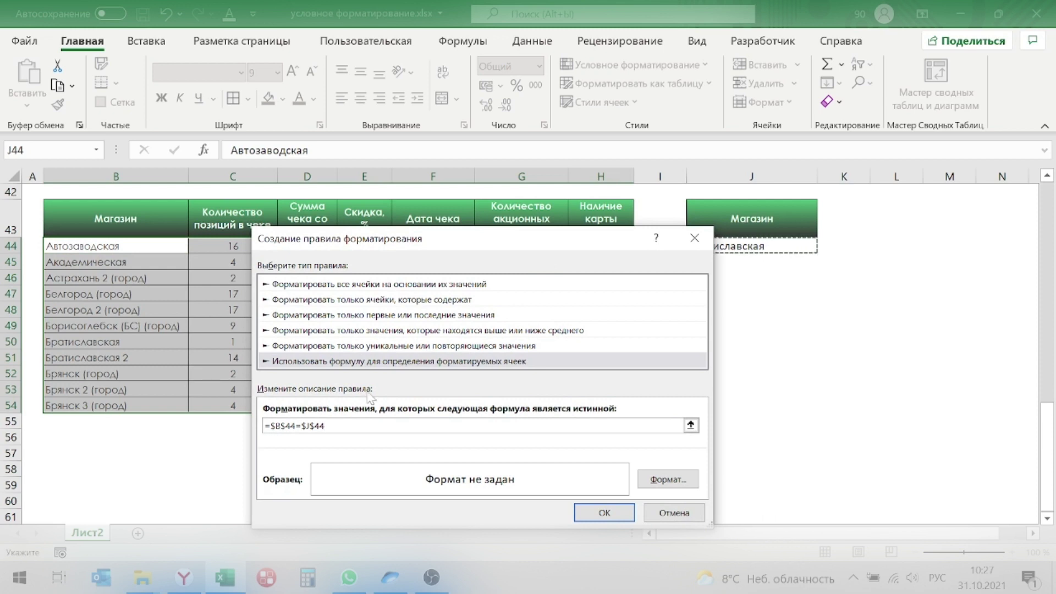
{"action": "left_click", "coordinate": [286, 426]}
{"action": "key", "text": "BackSpace"}
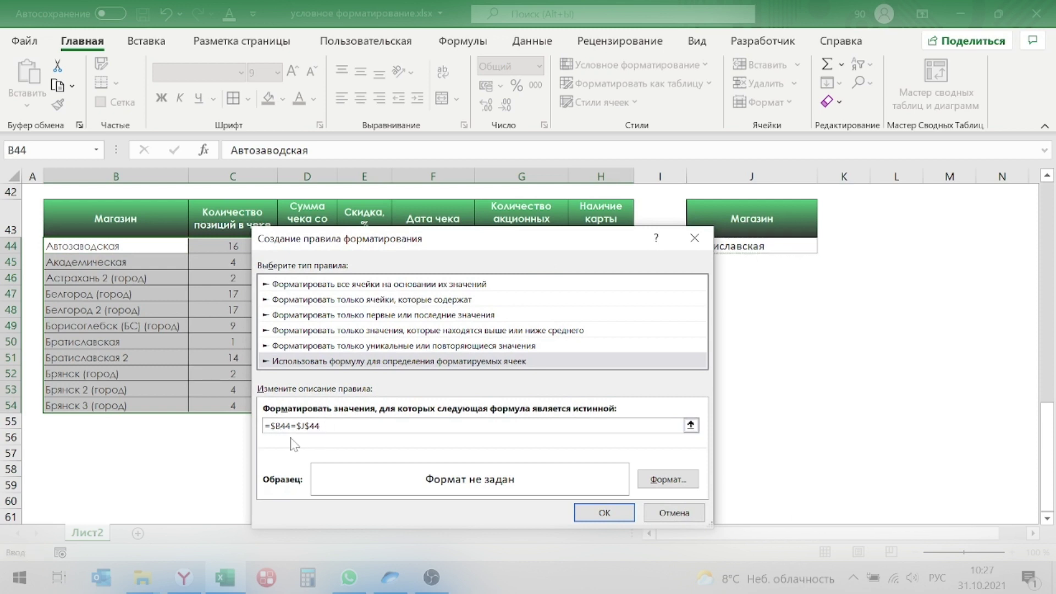
- Give the rule a light-green fill and apply it to the table
{"action": "left_click", "coordinate": [668, 479]}
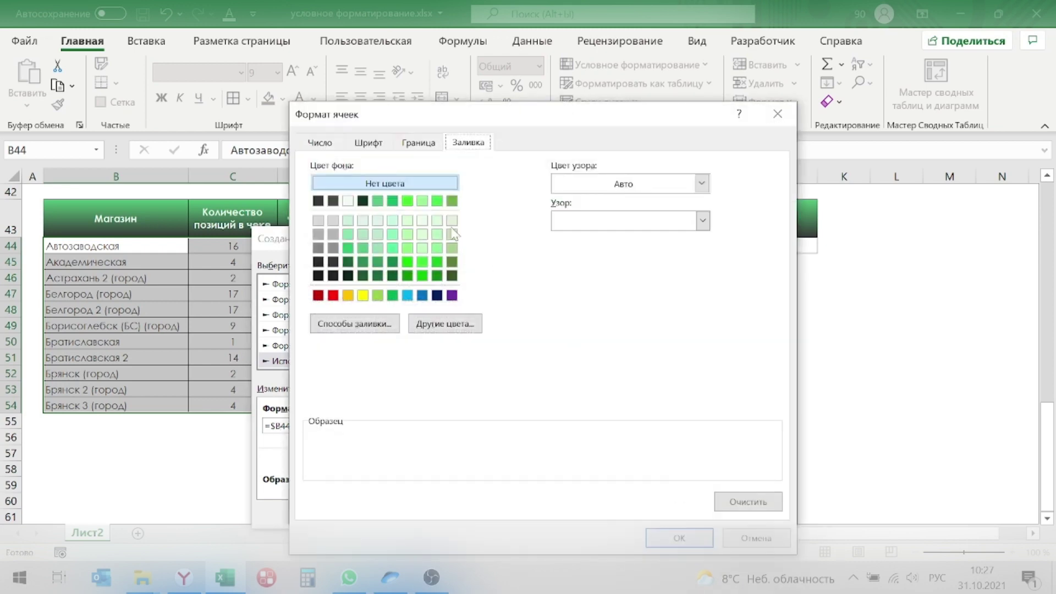
{"action": "left_click", "coordinate": [422, 234]}
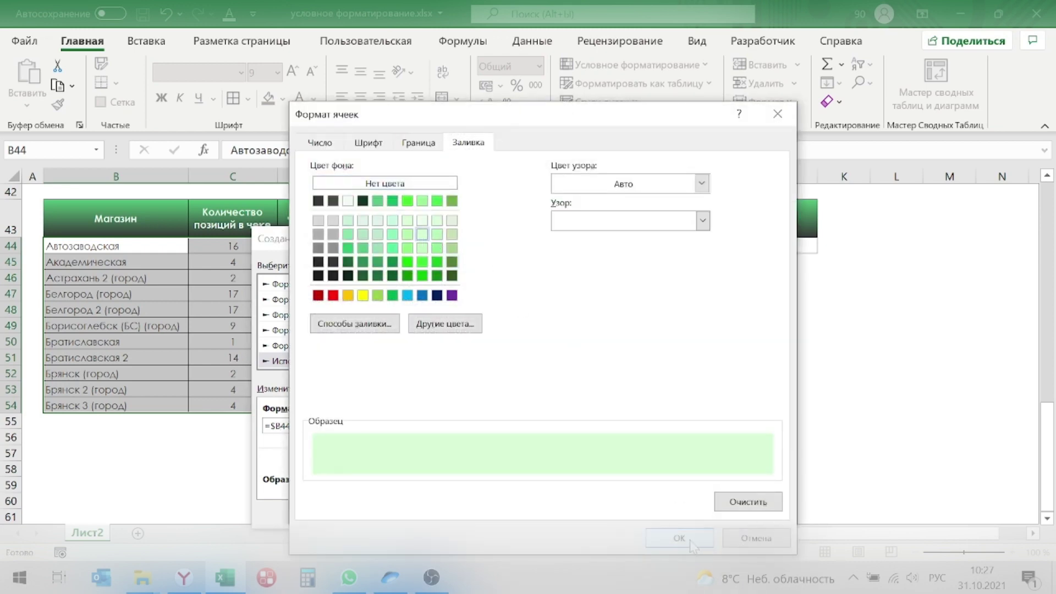
{"action": "left_click", "coordinate": [694, 541]}
{"action": "left_click", "coordinate": [612, 513]}
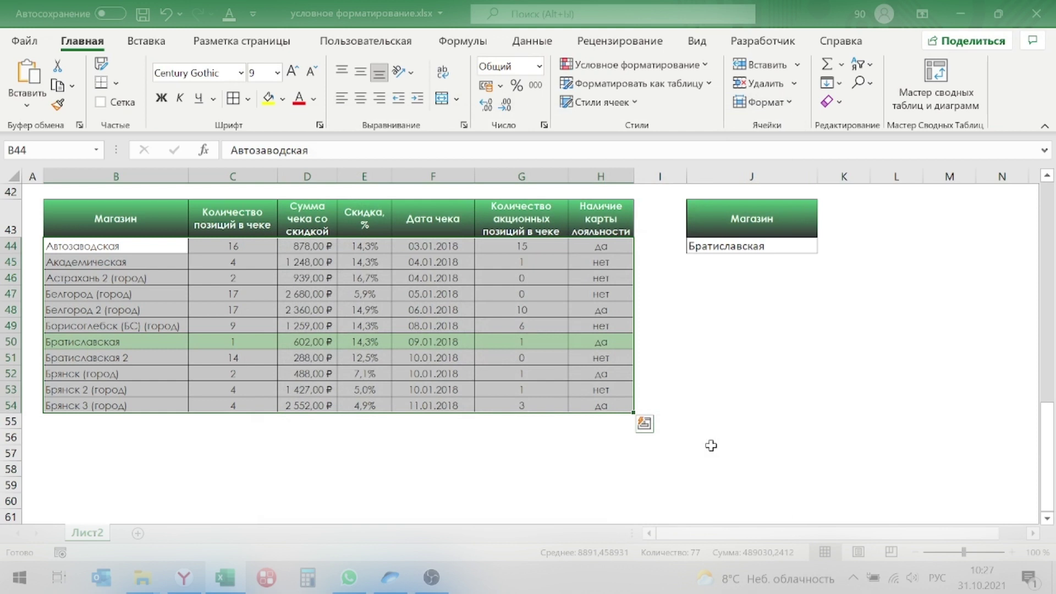
{"action": "left_click", "coordinate": [842, 326]}
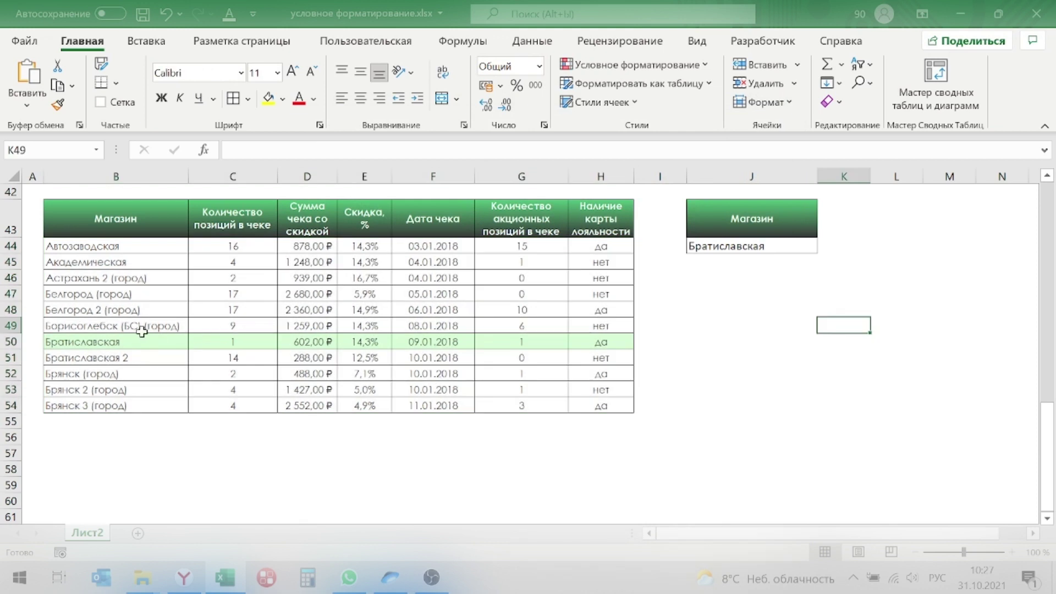
{"action": "left_click", "coordinate": [761, 243]}
{"action": "left_click", "coordinate": [825, 245]}
- Set J44 to Белгород (город) and list This Worksheet's rules in the Rules Manager
{"action": "left_click", "coordinate": [793, 260]}
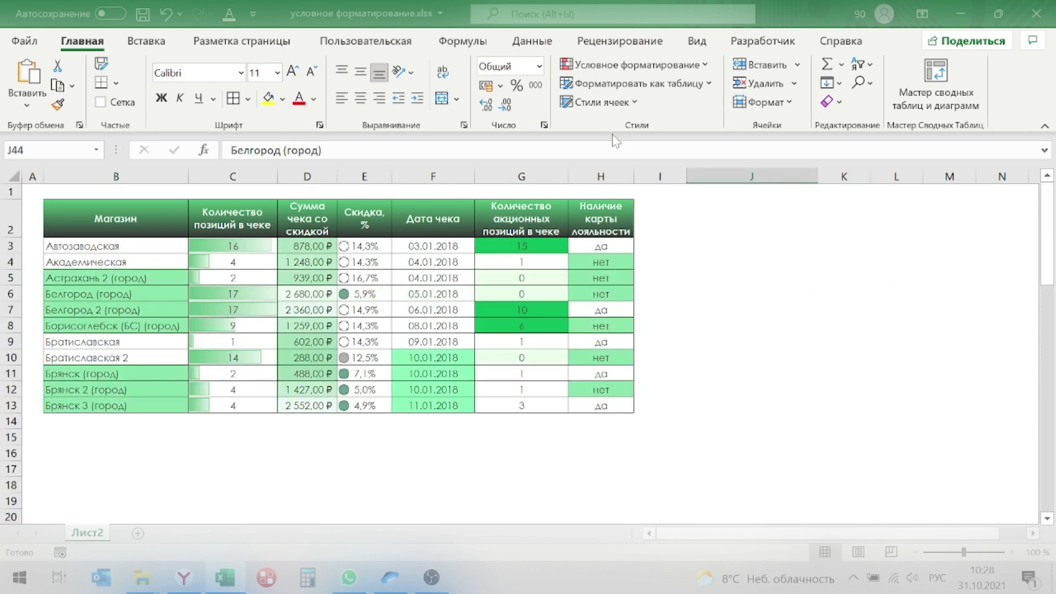
{"action": "left_click", "coordinate": [688, 64]}
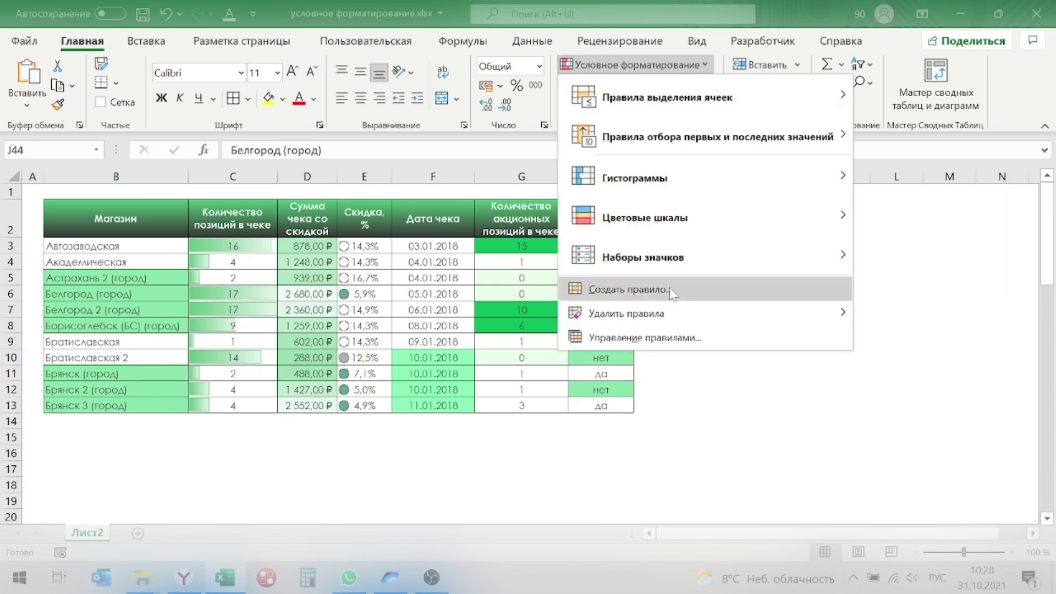
{"action": "left_click", "coordinate": [653, 336]}
{"action": "left_click", "coordinate": [405, 294]}
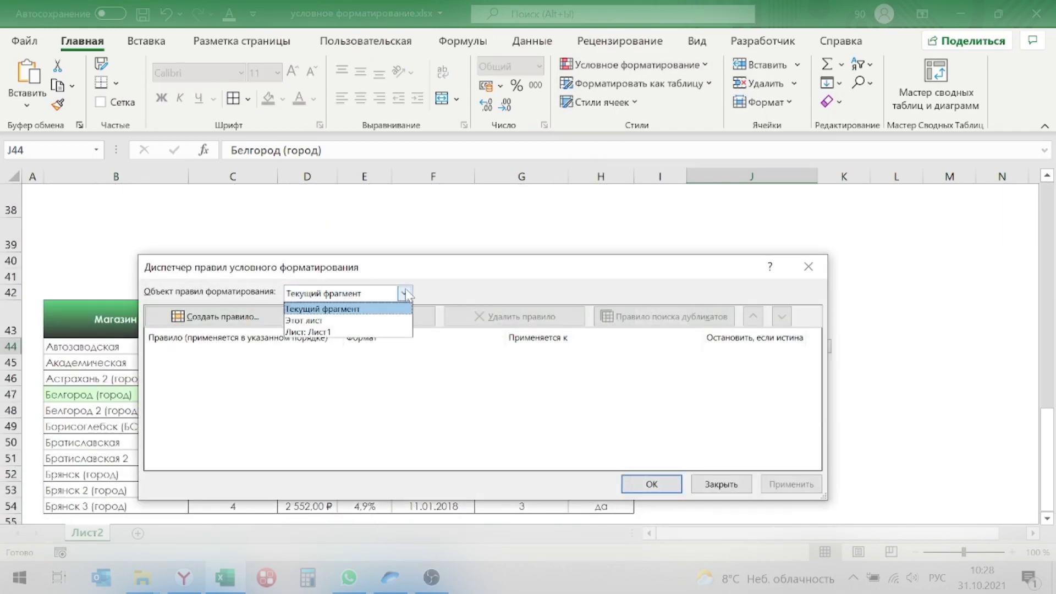
{"action": "left_click", "coordinate": [304, 320]}
- Browse the sheet's ten rules, including Последние 3, icon set and colour scale
{"action": "left_click_drag", "start_coordinate": [560, 464], "coordinate": [560, 564]}
{"action": "scroll", "coordinate": [497, 390], "scroll_direction": "down", "scroll_amount": 1}
{"action": "scroll", "coordinate": [638, 423], "scroll_direction": "up", "scroll_amount": 1}
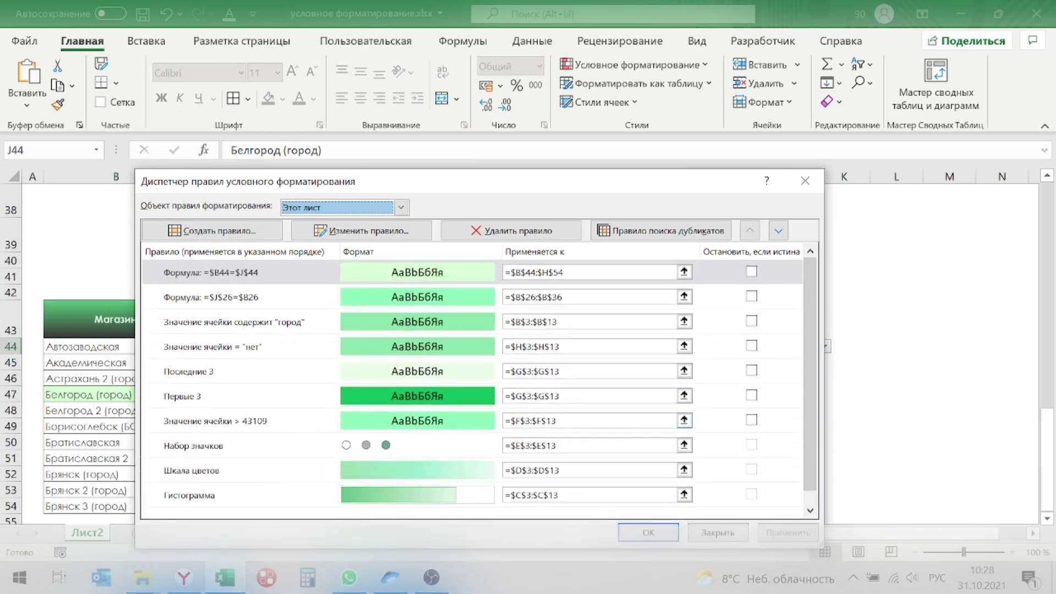
{"action": "left_click", "coordinate": [240, 304]}
{"action": "left_click", "coordinate": [250, 326]}
{"action": "left_click", "coordinate": [256, 350]}
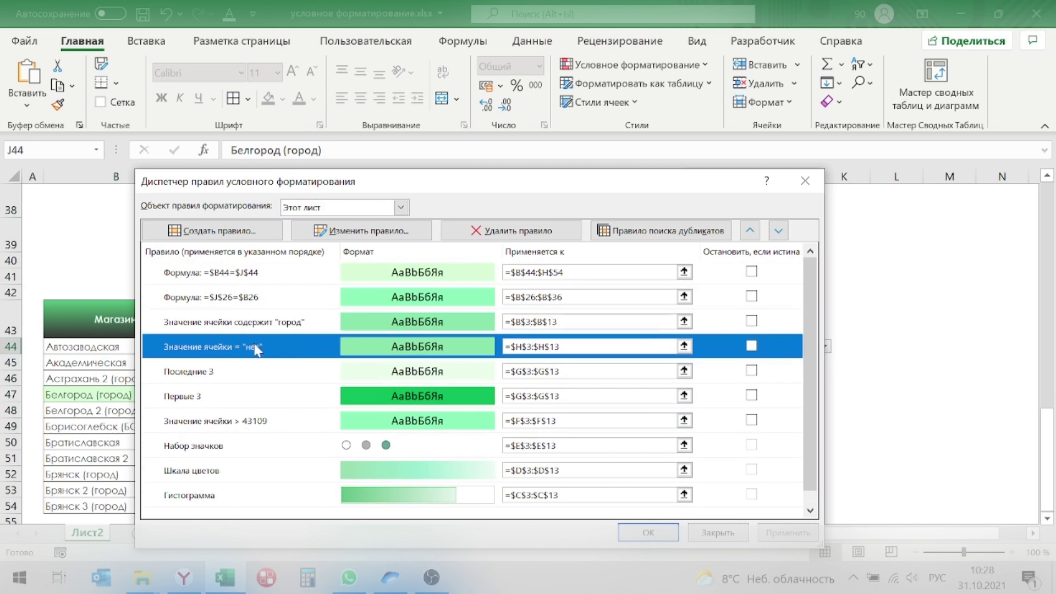
{"action": "left_click", "coordinate": [256, 374]}
{"action": "left_click", "coordinate": [256, 398]}
{"action": "left_click", "coordinate": [256, 421]}
{"action": "left_click", "coordinate": [256, 447]}
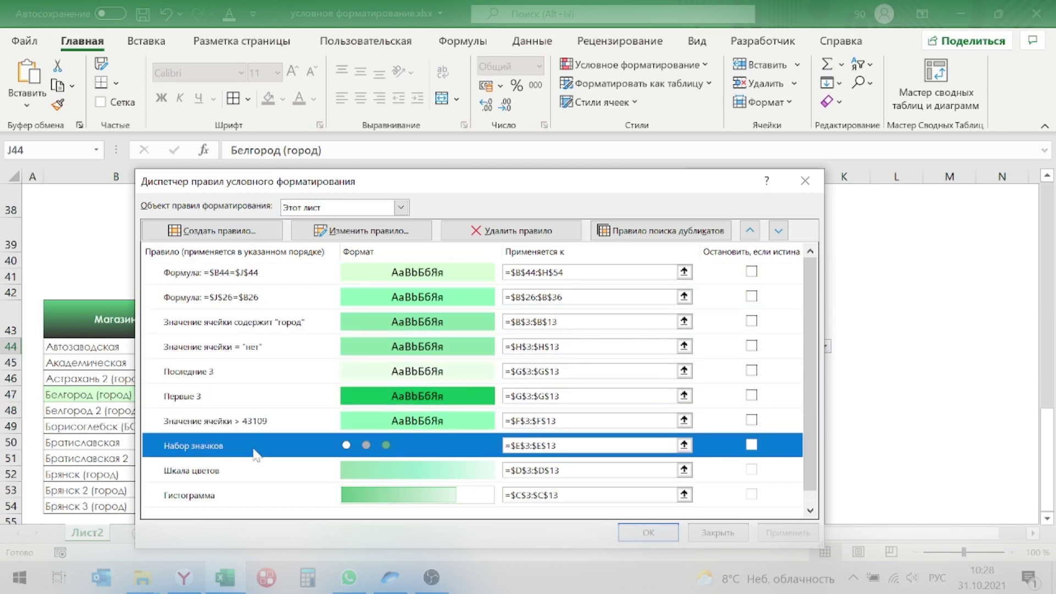
{"action": "left_click", "coordinate": [256, 473]}
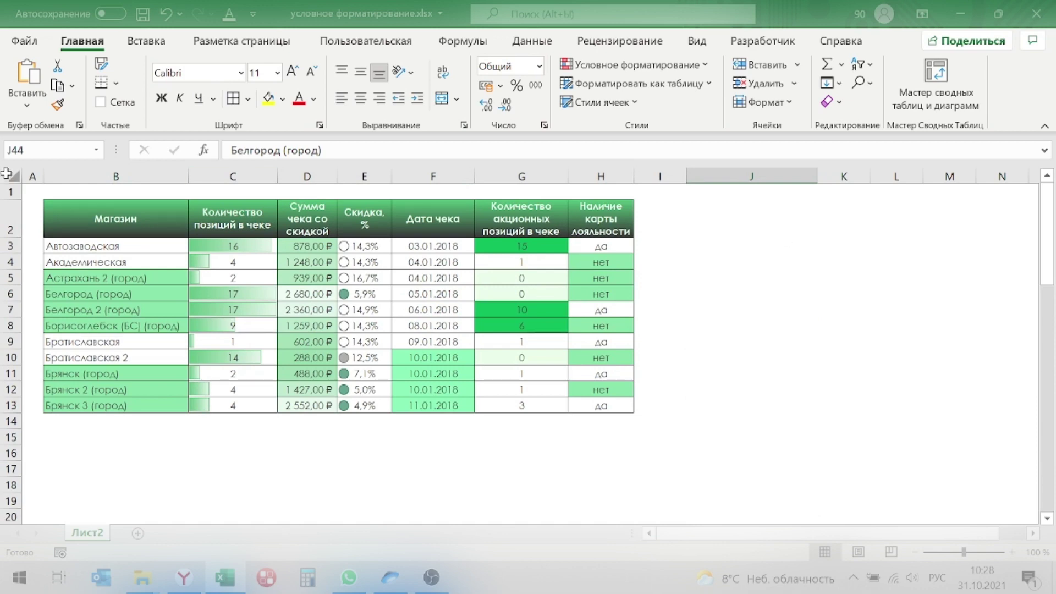
- Select all cells and clear conditional formatting rules from the entire sheet
{"action": "left_click", "coordinate": [15, 176]}
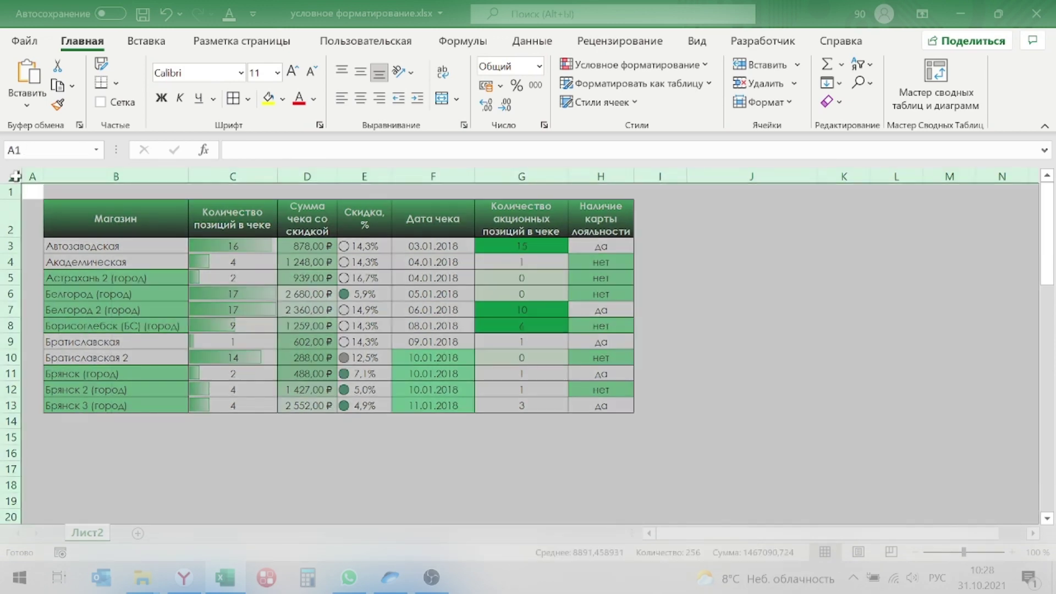
{"action": "left_click", "coordinate": [707, 66]}
{"action": "mouse_move", "coordinate": [626, 314]}
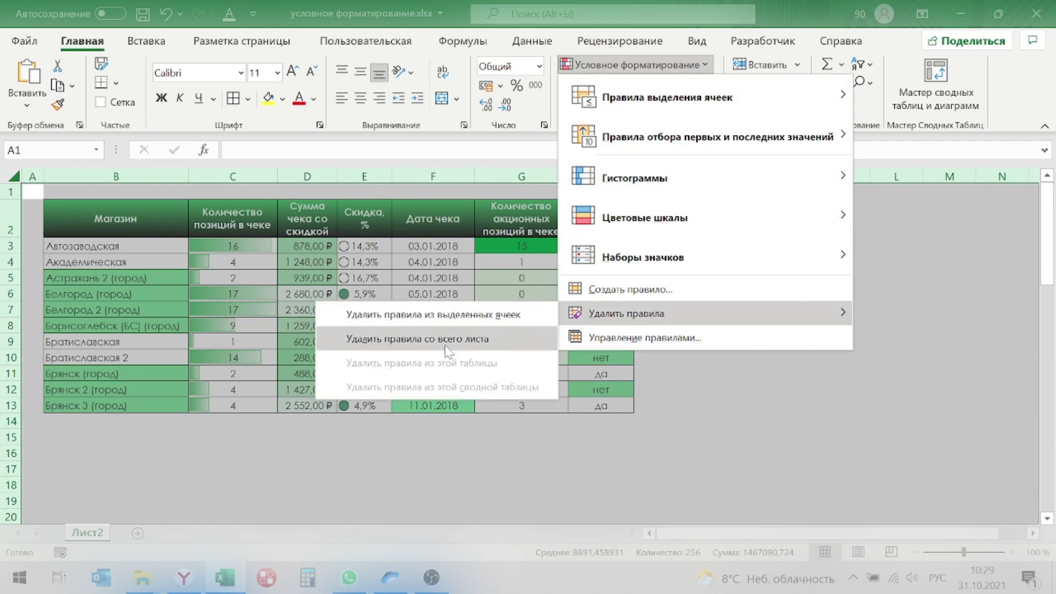
{"action": "left_click", "coordinate": [470, 339]}
{"action": "left_click", "coordinate": [706, 291]}
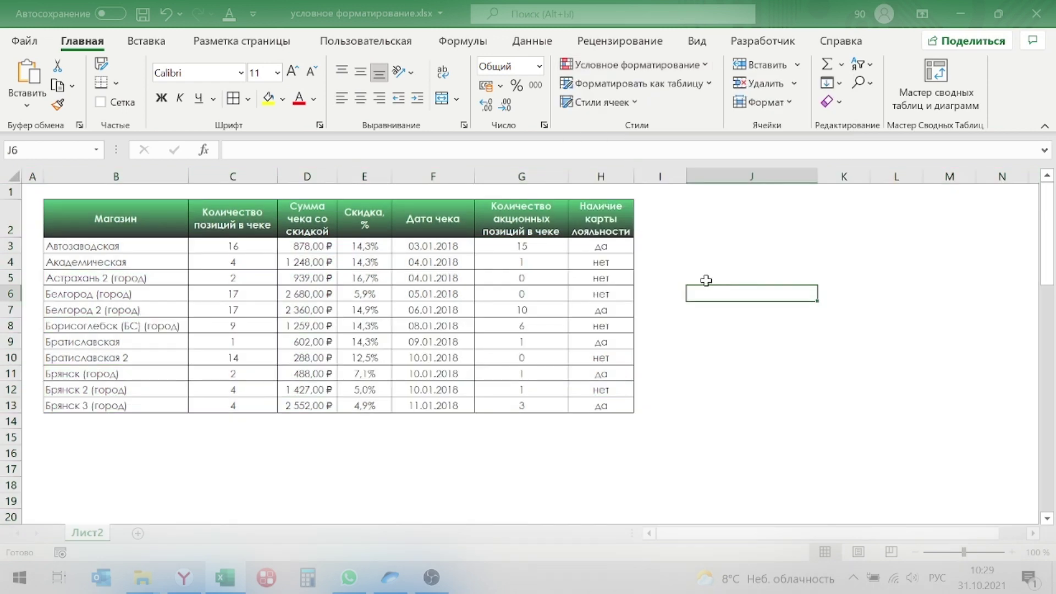